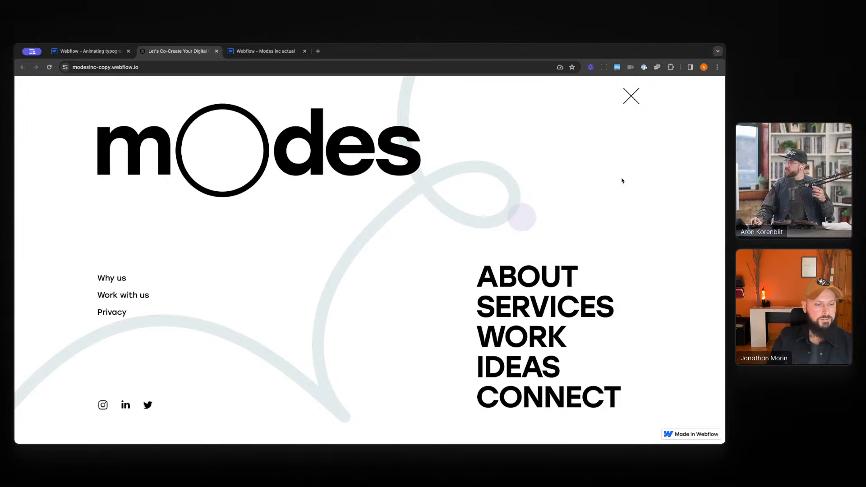
Open and close the full-screen menu on the published Modes site repeatedly to examine how its logo, links and menu icon animate.
click(631, 103)
click(631, 103)
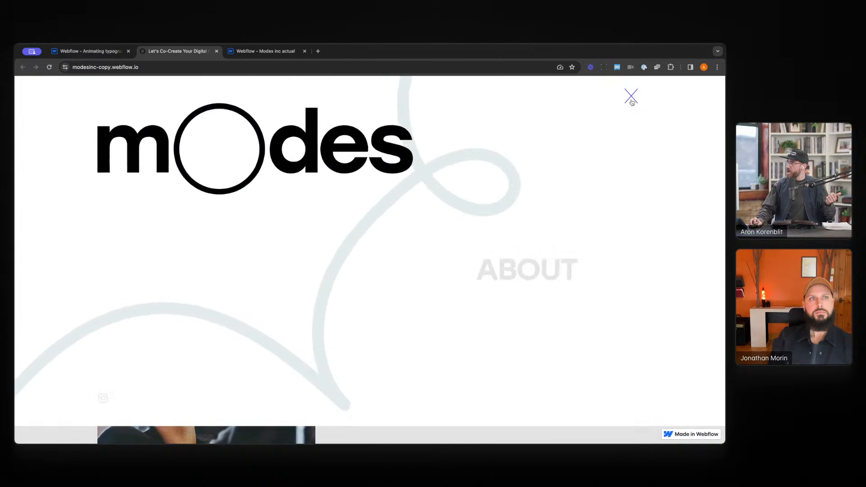
click(631, 96)
click(631, 96)
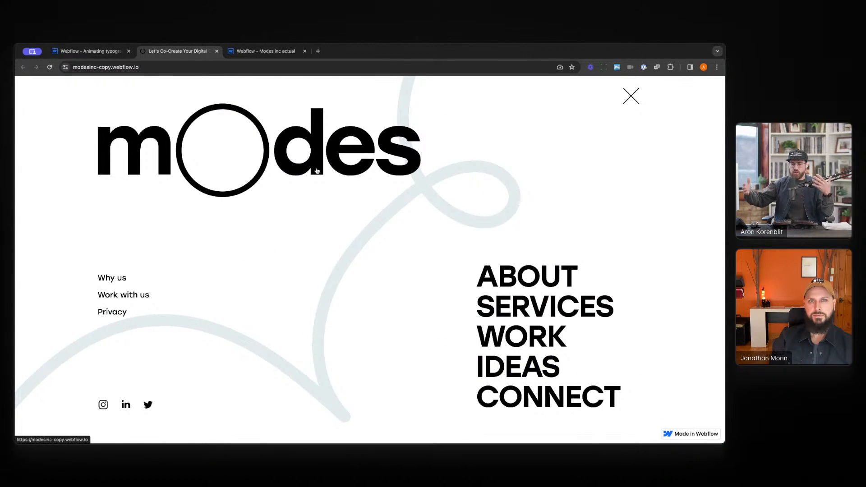
click(631, 96)
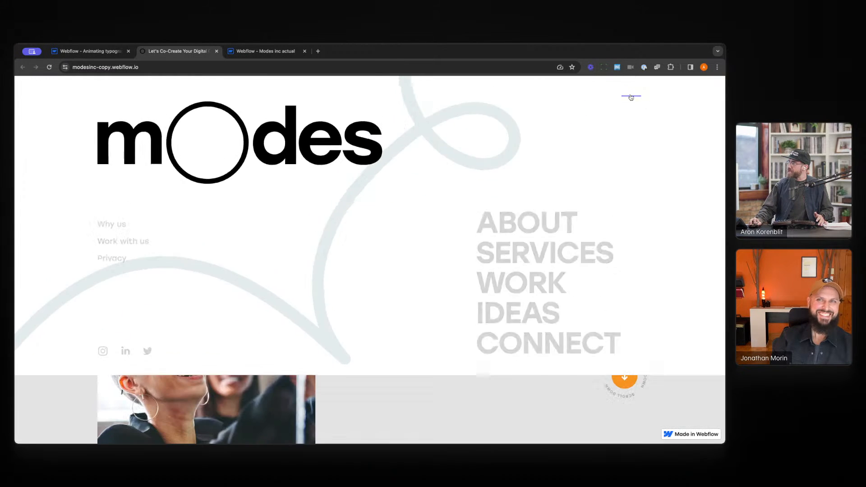
click(631, 96)
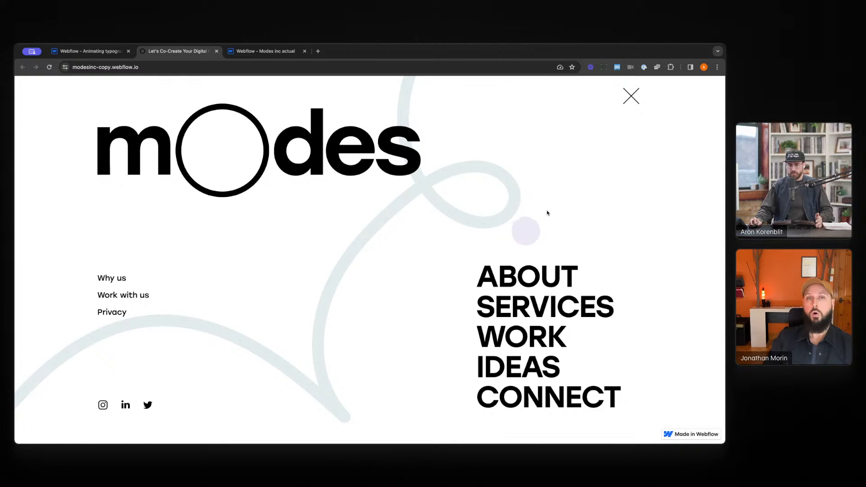
click(632, 97)
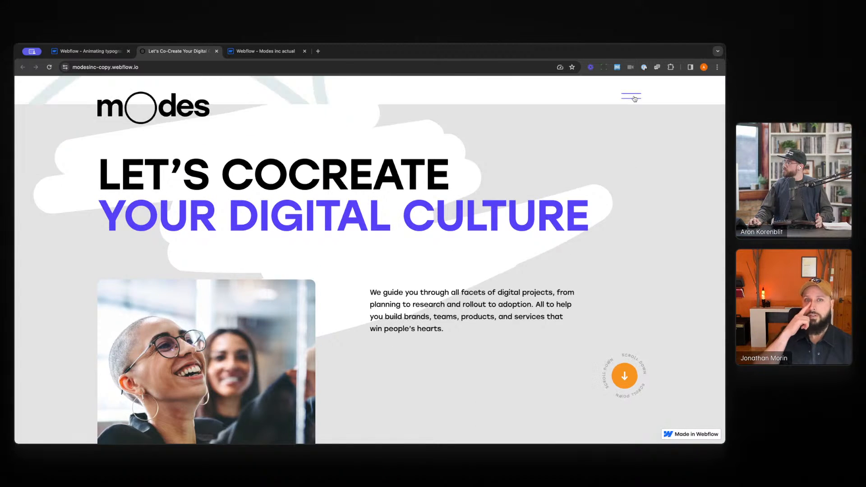
click(633, 97)
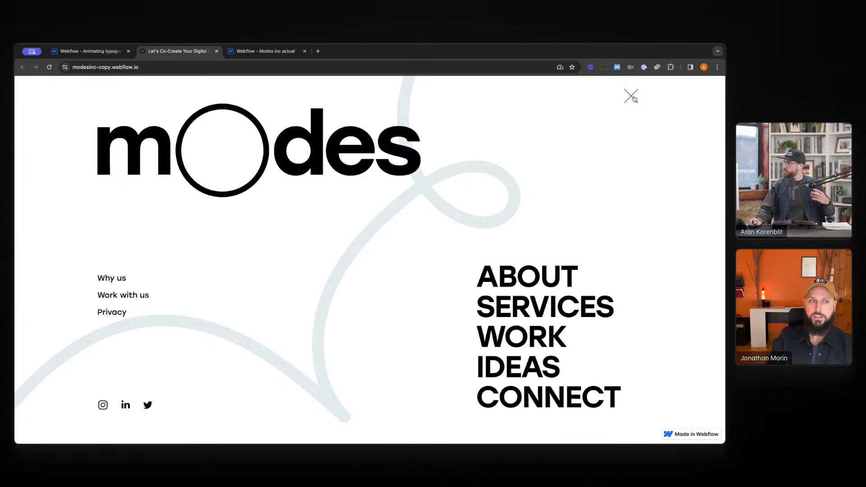
click(632, 97)
click(632, 97)
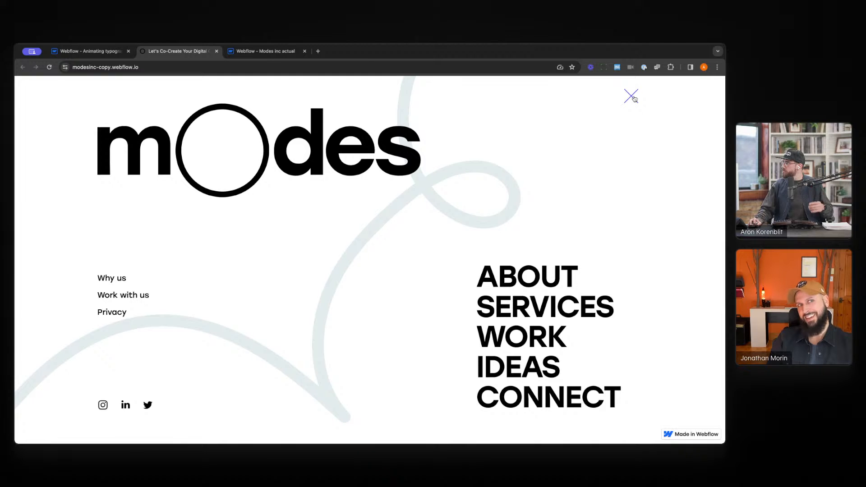
click(633, 97)
click(633, 98)
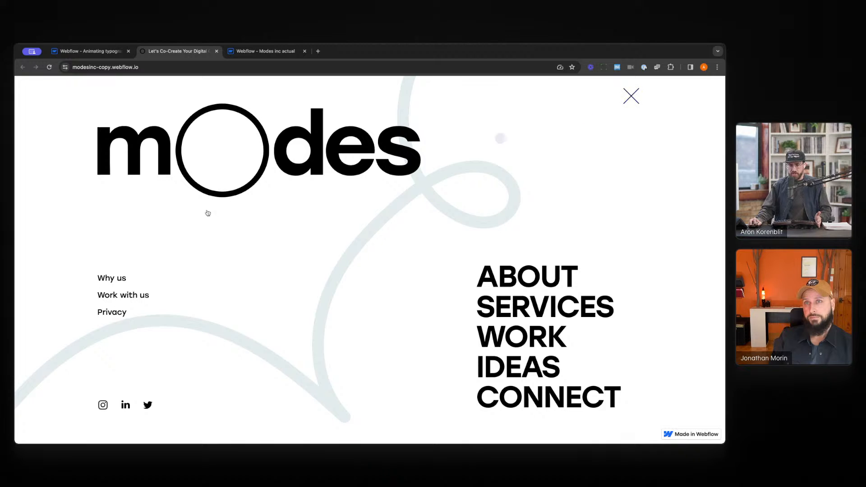
click(632, 97)
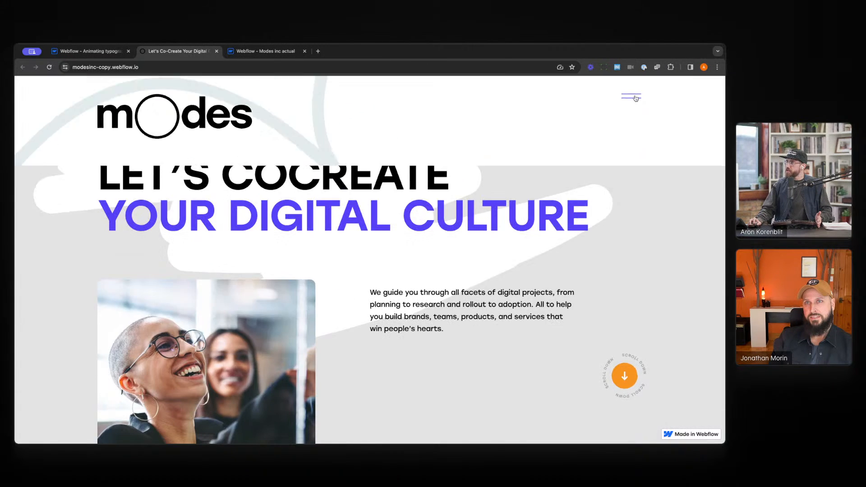
click(635, 98)
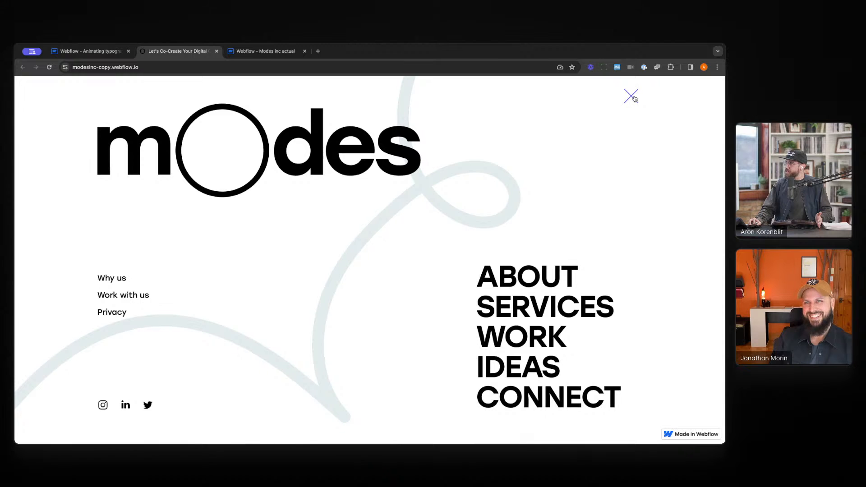
click(635, 98)
click(634, 98)
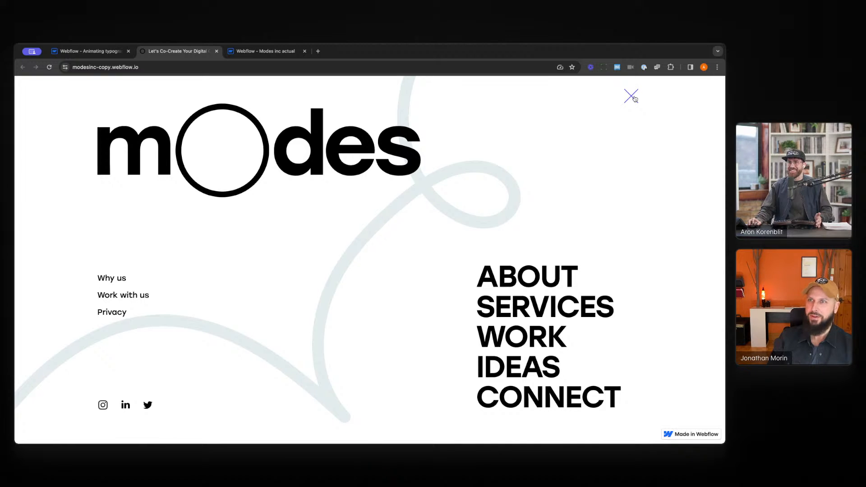
click(635, 98)
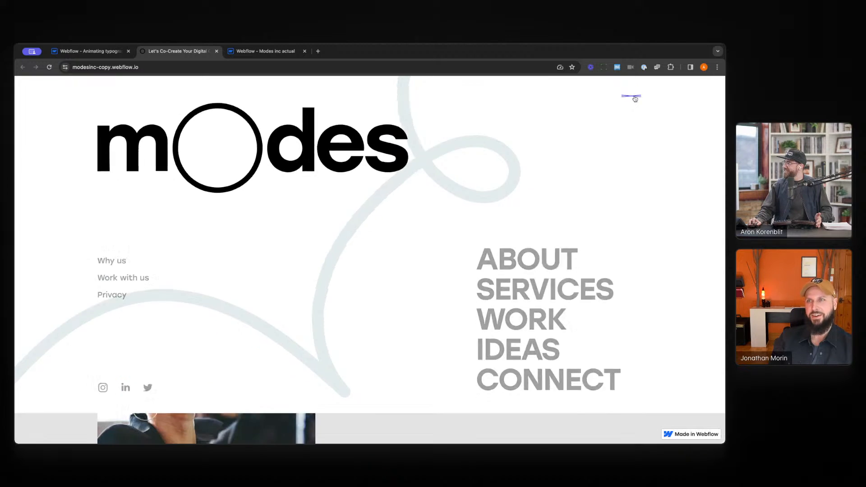
click(632, 96)
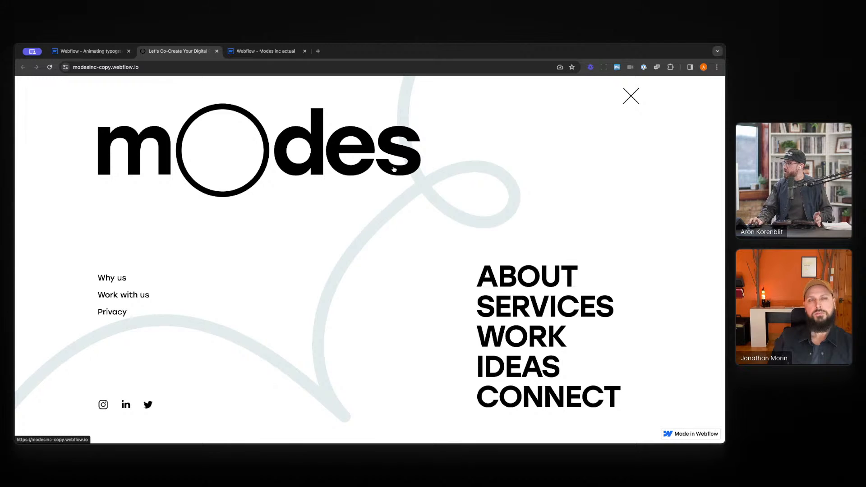
click(431, 180)
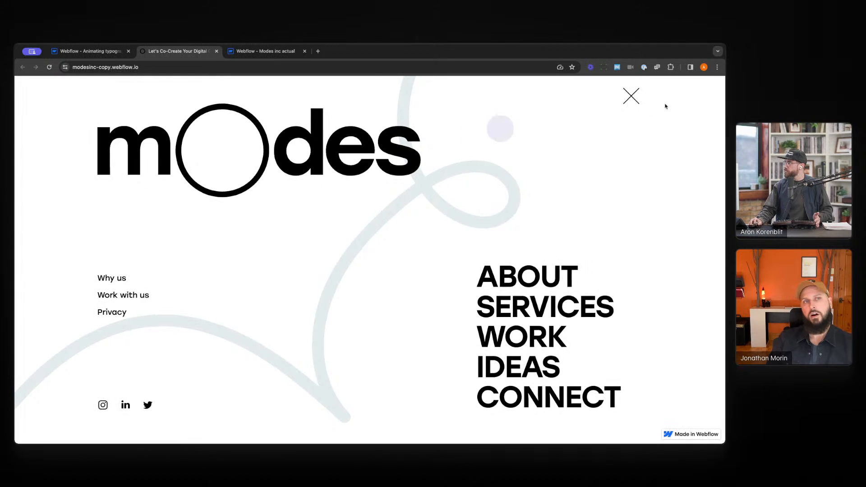
click(631, 95)
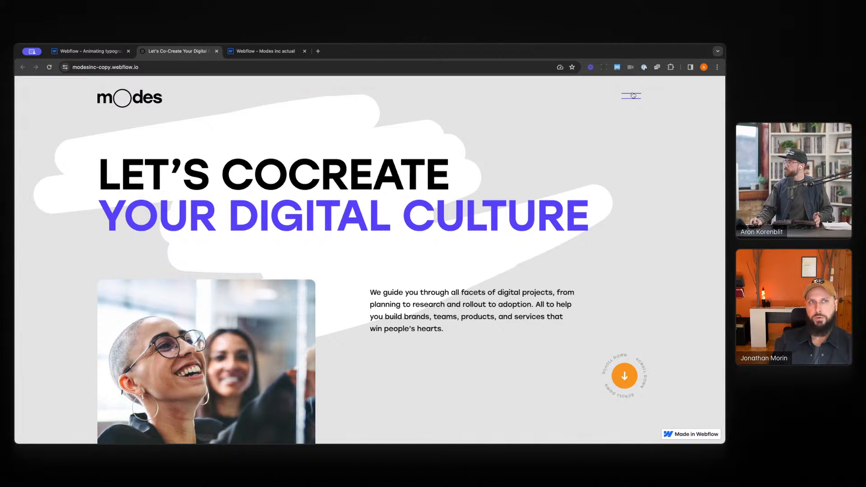
click(632, 95)
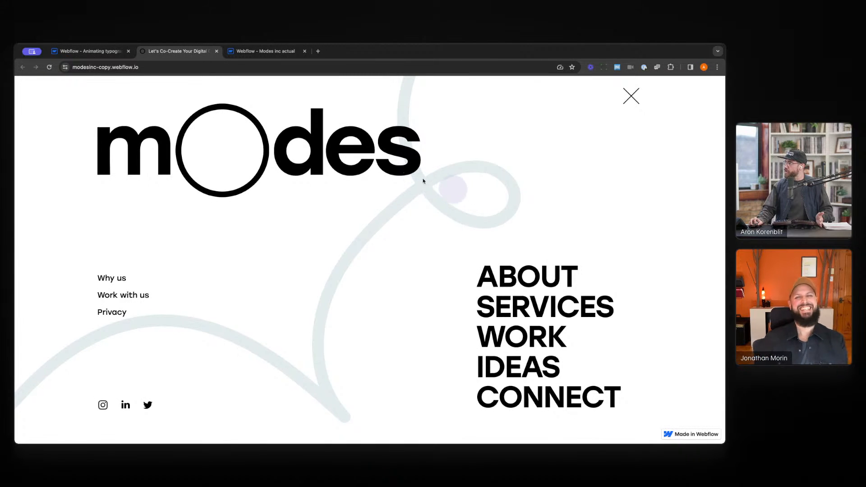
click(631, 96)
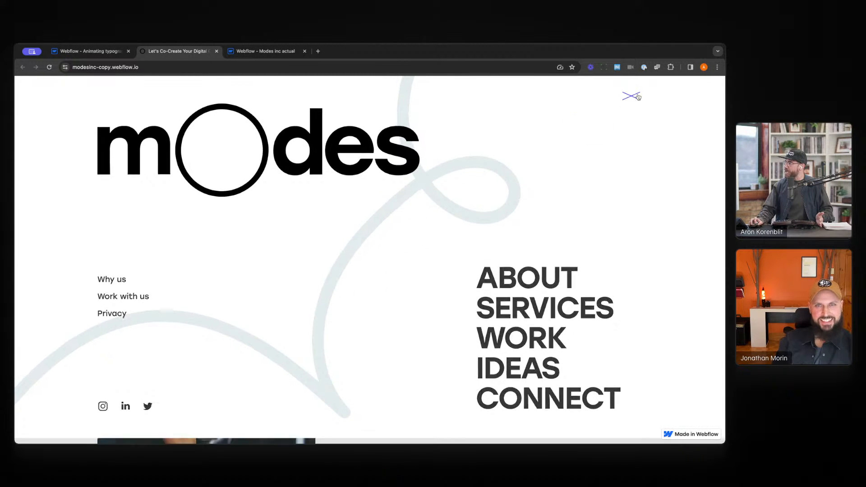
click(630, 96)
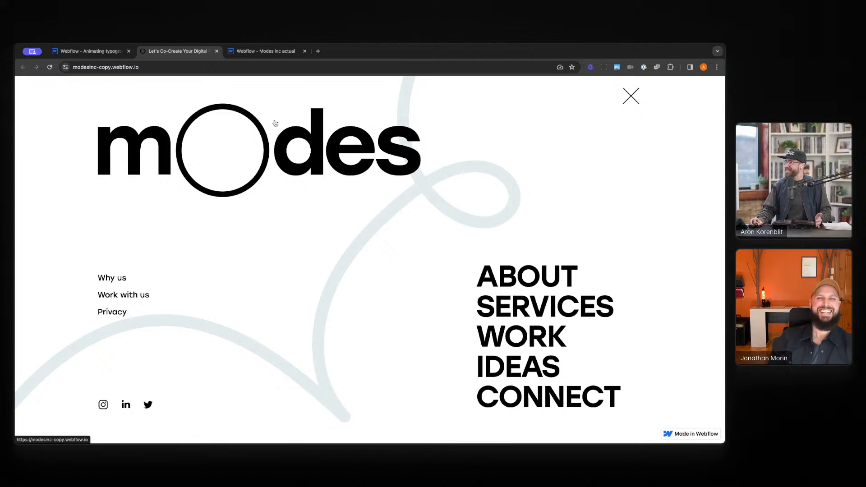
Switch to the Animating typography project in the Webflow Designer and preview how its menu opens and closes without the animations.
click(88, 53)
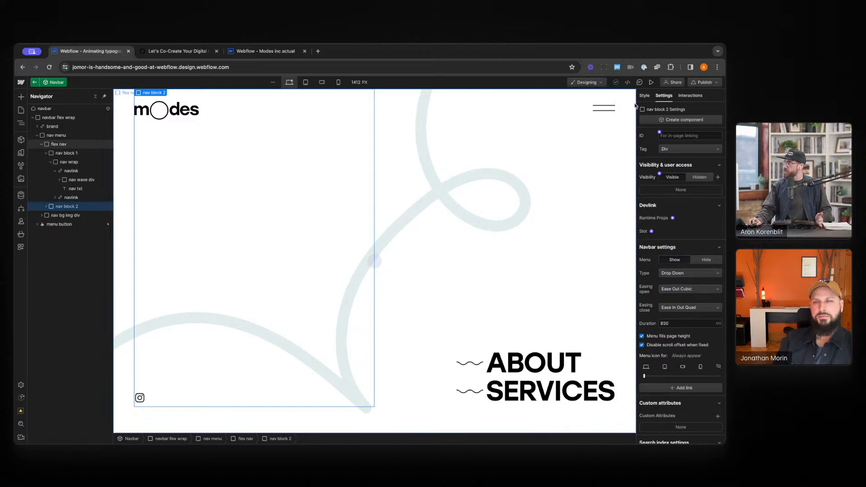
click(652, 82)
click(632, 109)
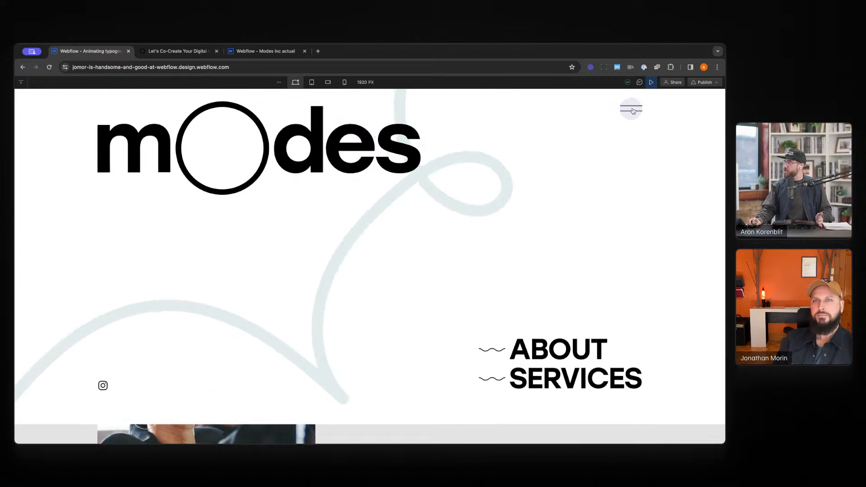
click(631, 108)
click(631, 108)
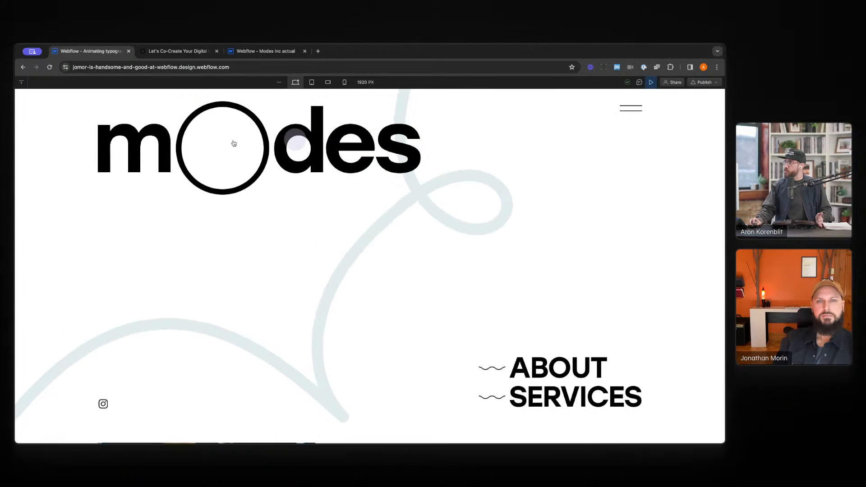
click(631, 109)
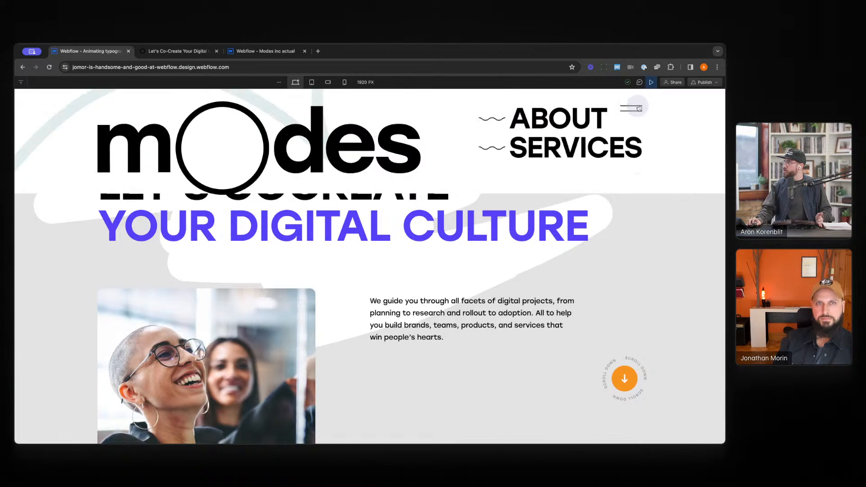
click(653, 84)
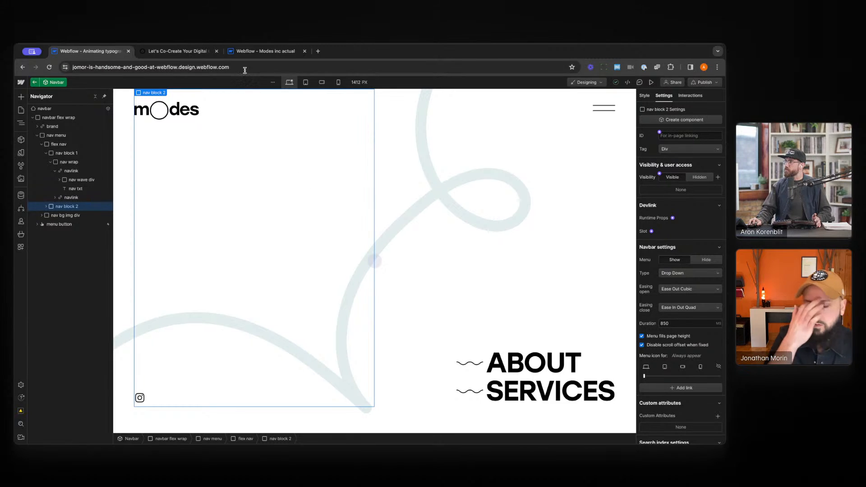
Return to the published Modes site and replay the menu's closing and opening animation for comparison.
click(280, 51)
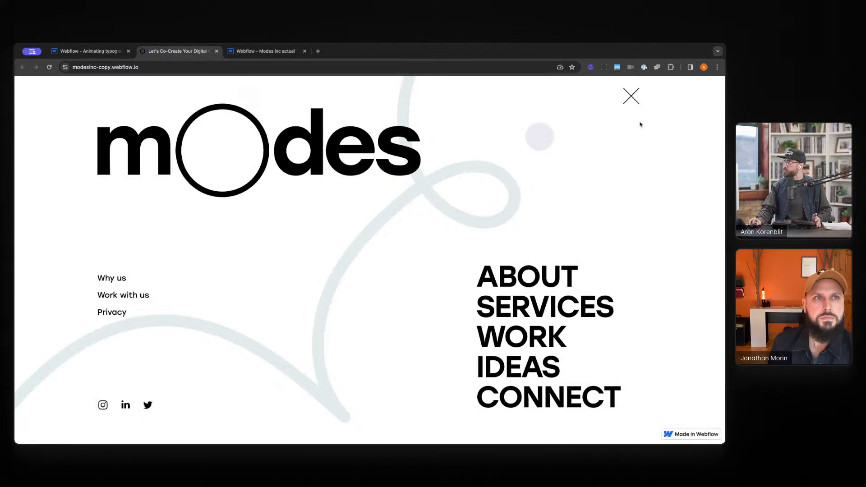
click(632, 96)
click(633, 98)
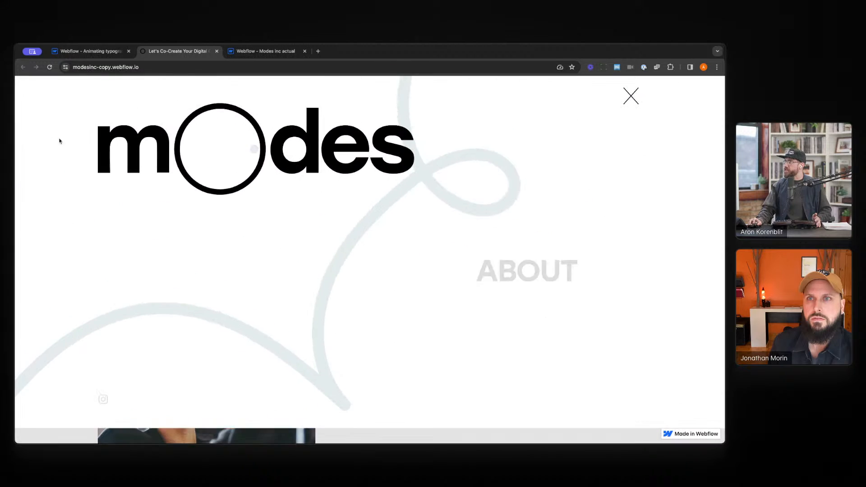
Go back to the Designer project and preview its menu again, checking the logo size and menu icon in the open and closed states.
click(95, 53)
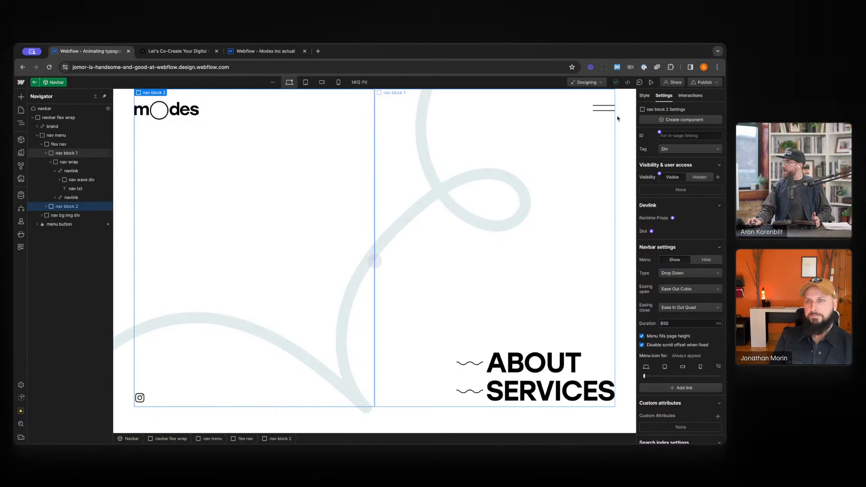
click(651, 82)
click(629, 112)
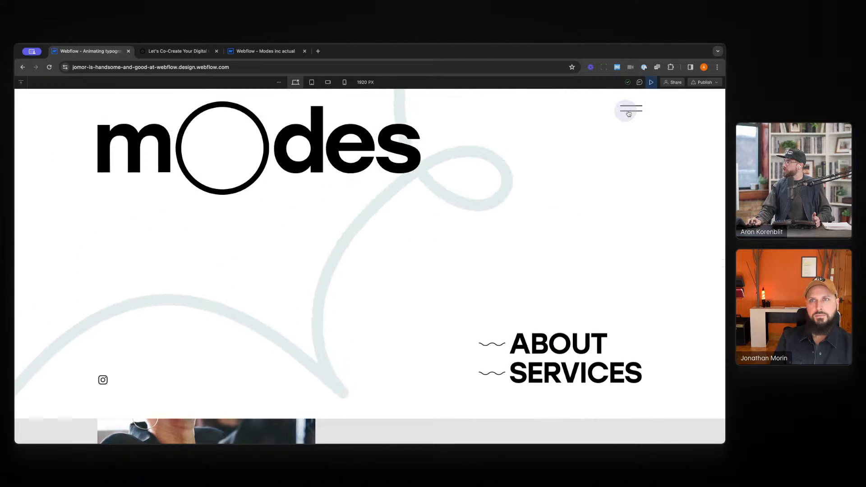
click(629, 113)
click(628, 112)
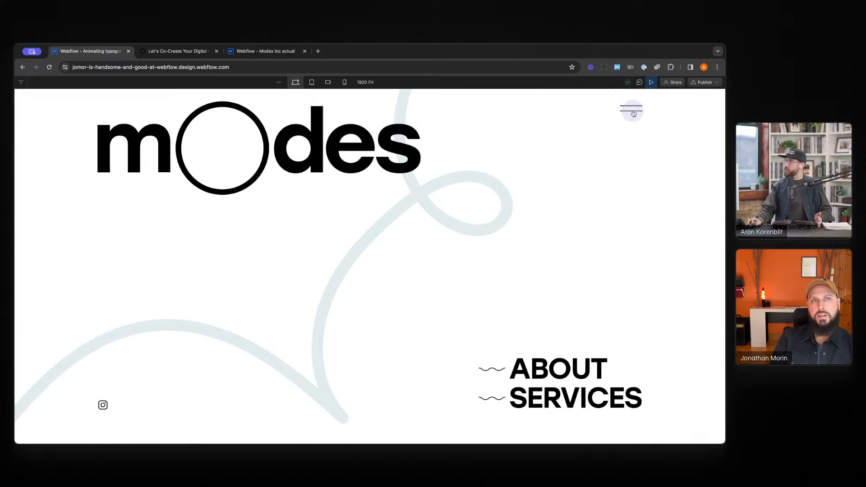
scroll(634, 114, down, 5)
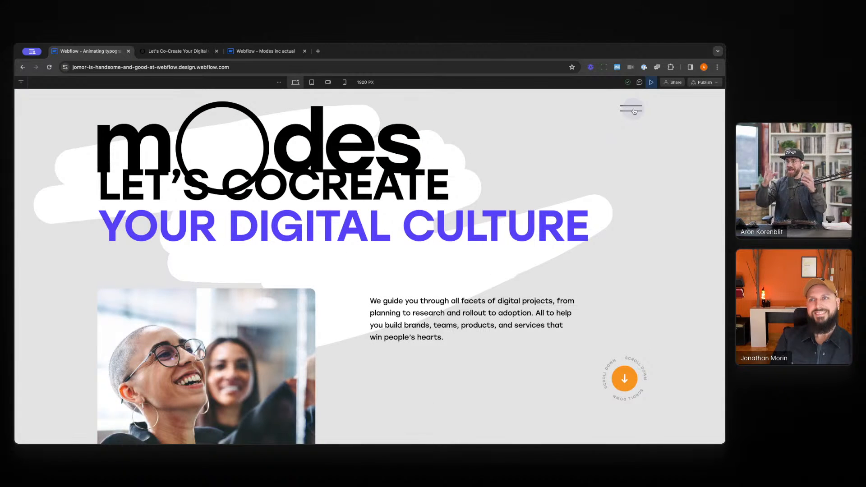
click(633, 111)
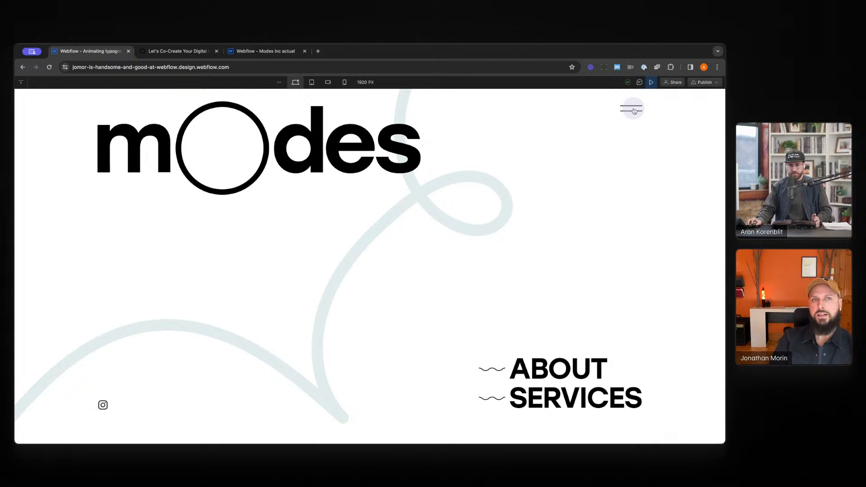
click(634, 112)
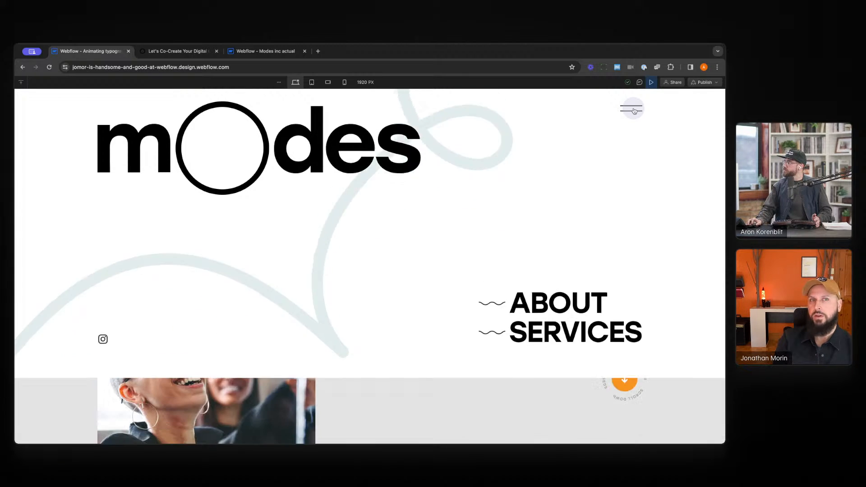
click(651, 82)
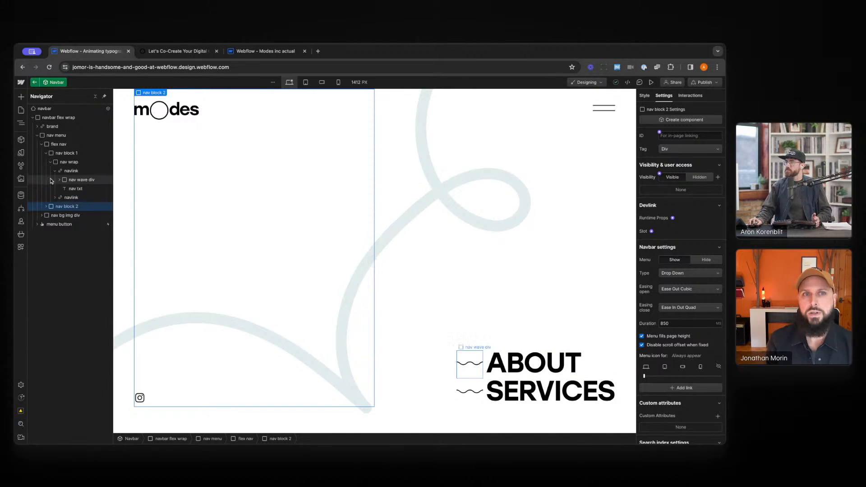
Select the navbar element and add a Navbar opens element trigger to it.
click(138, 120)
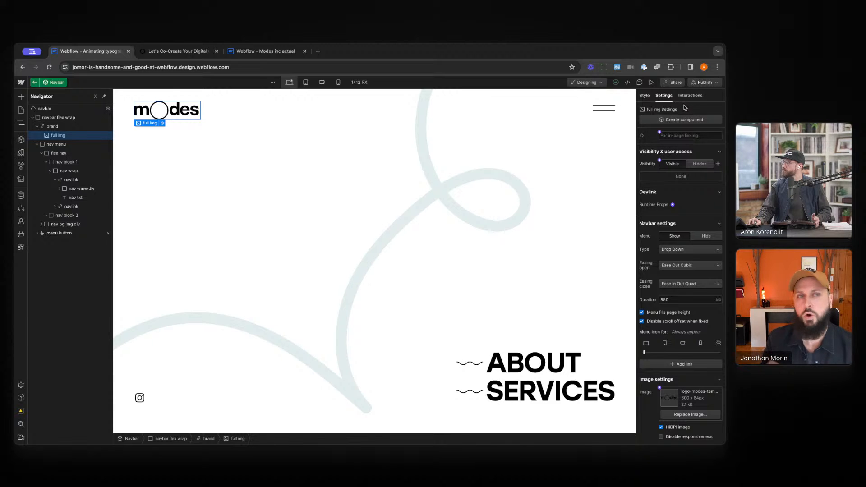
click(592, 112)
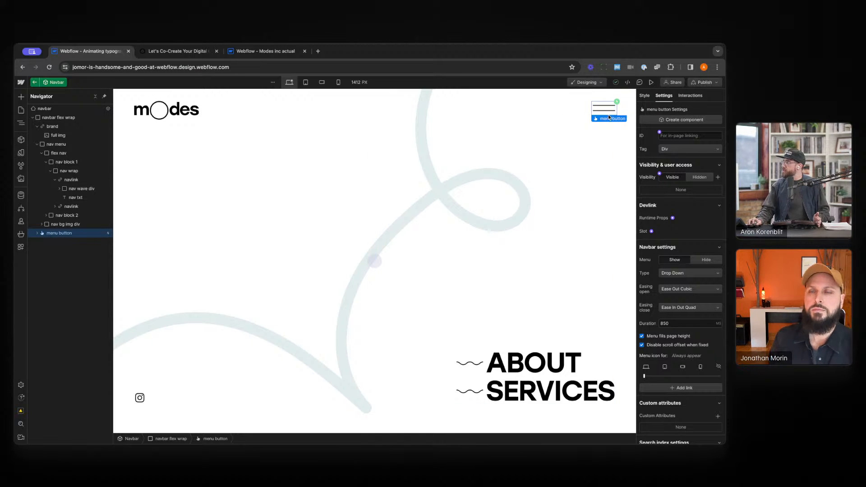
click(52, 111)
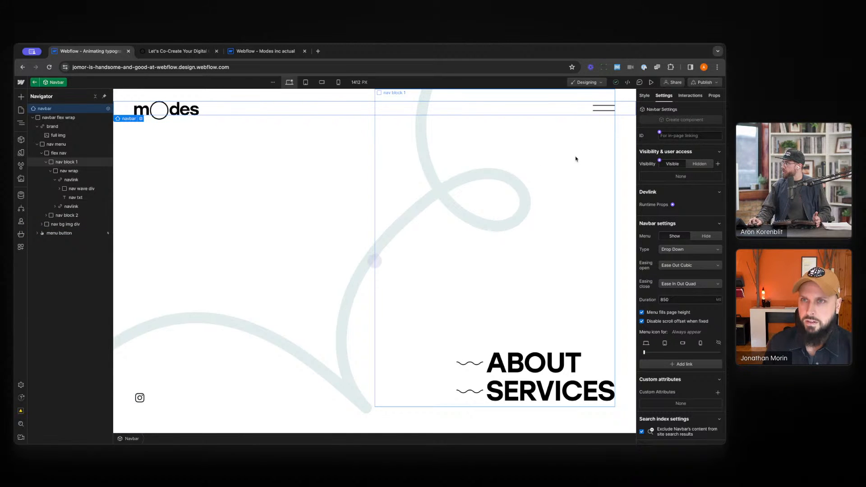
click(686, 98)
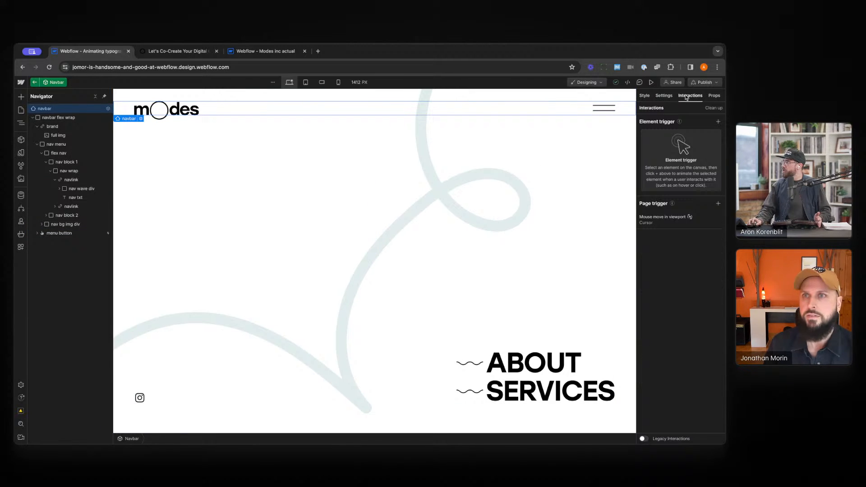
click(718, 123)
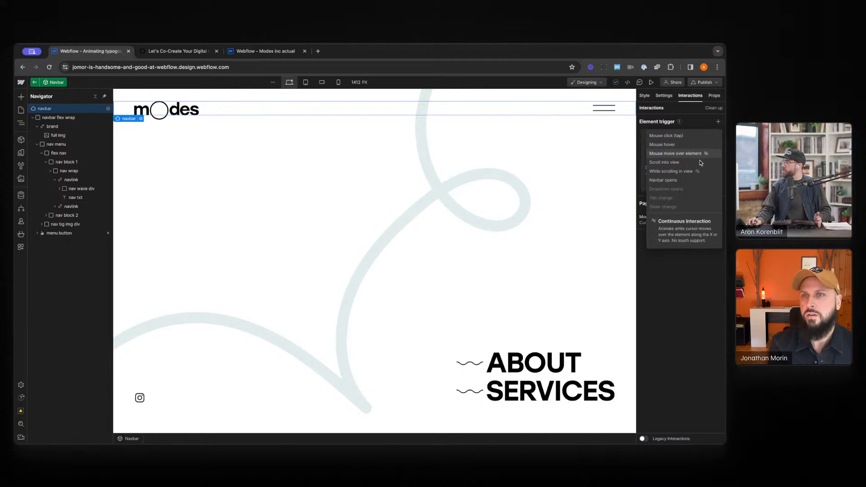
click(693, 181)
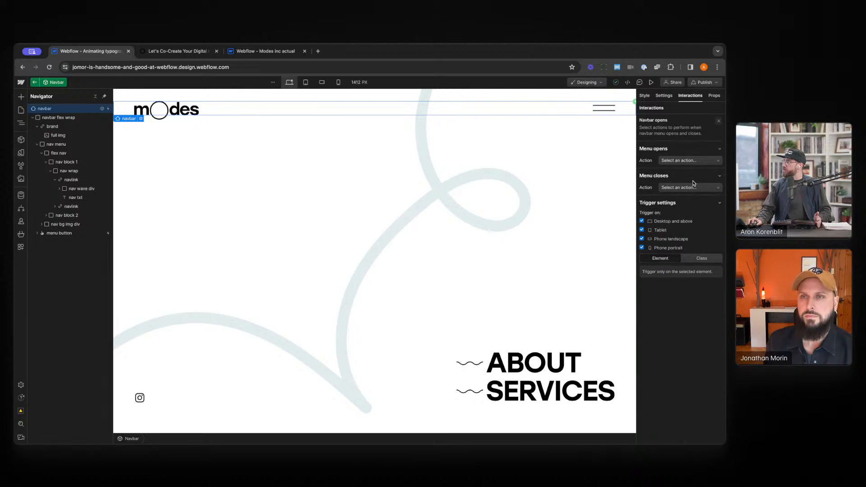
Set the Menu opens action to Start an animation and create a timed animation named "Make the logo".
click(691, 163)
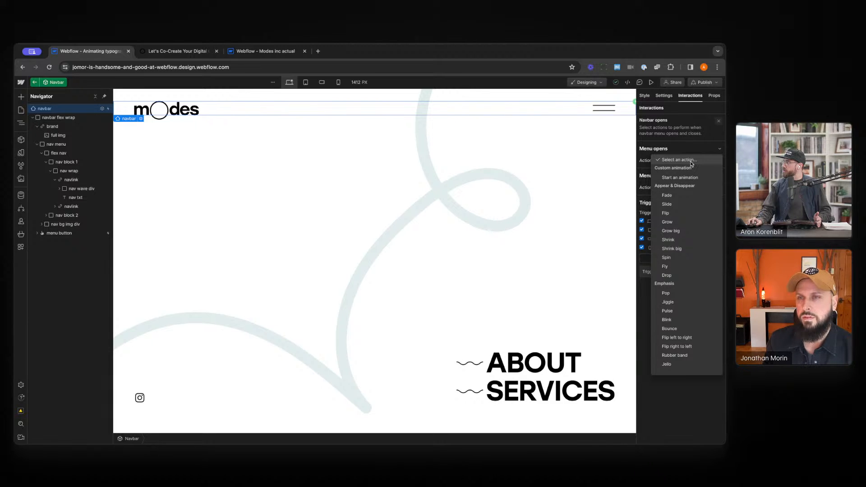
click(694, 178)
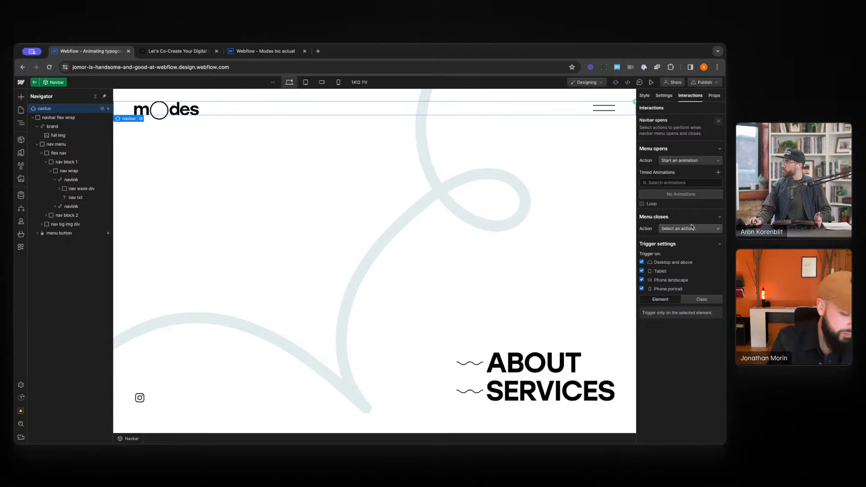
click(718, 174)
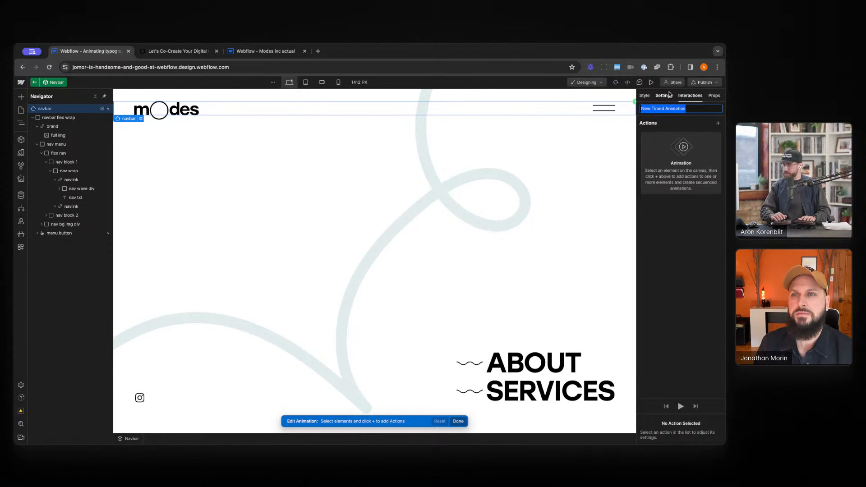
text(Make h)
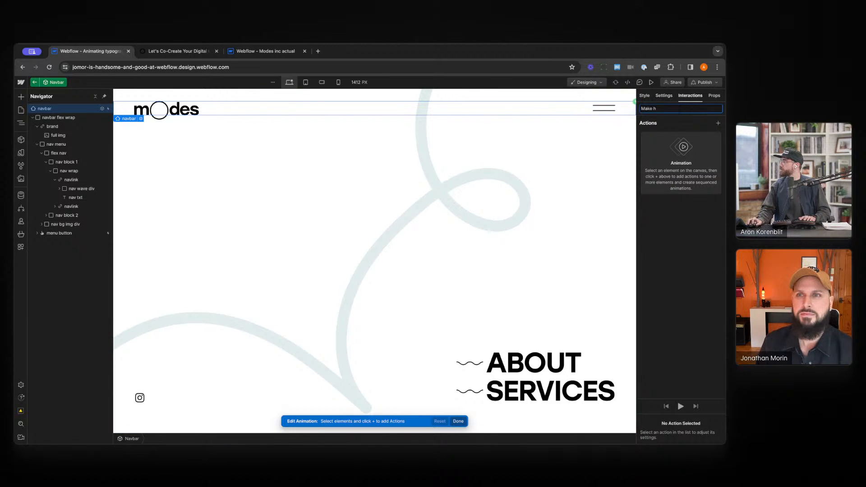
text(t)
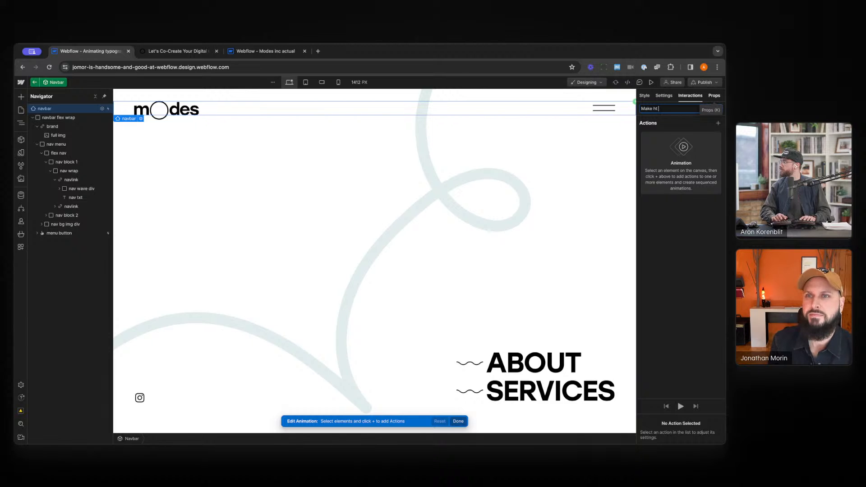
text(e logo)
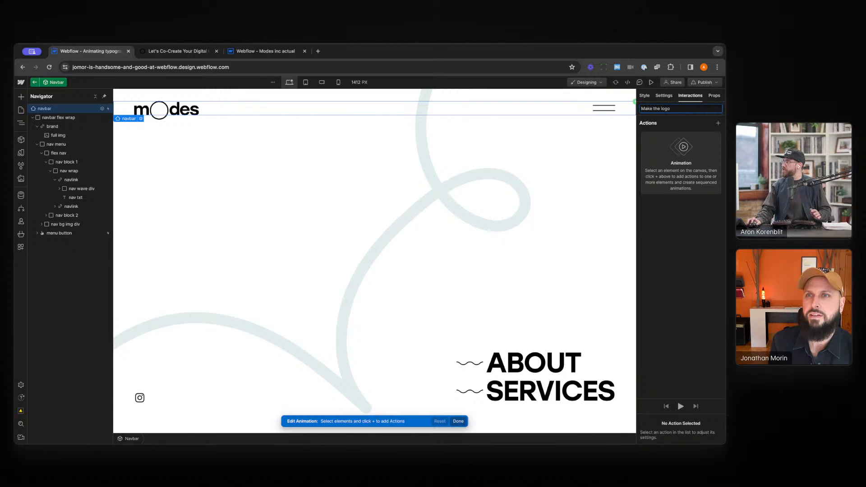
key(Return)
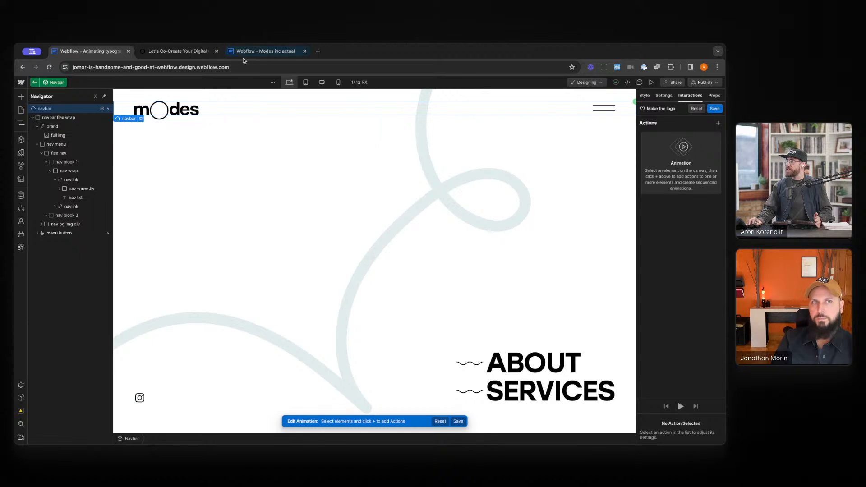
Check the logo in the published Modes site's open menu, then return to the Designer project and select the brand link wrapping the logo.
click(177, 51)
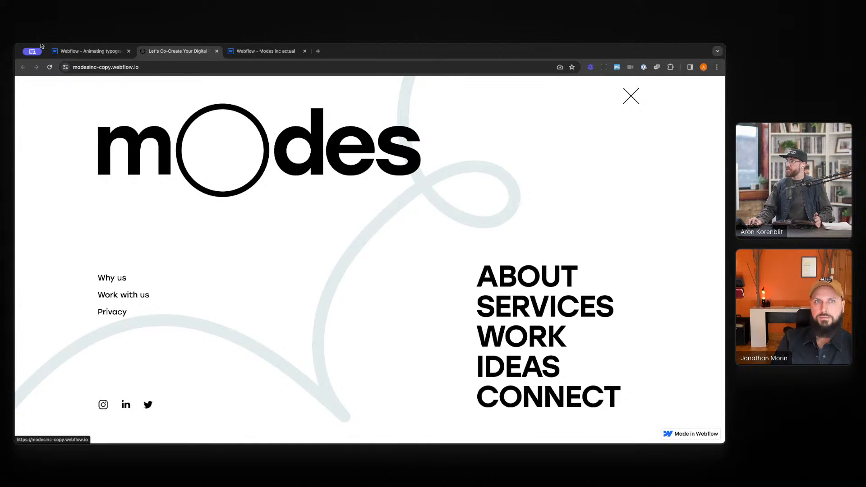
click(85, 51)
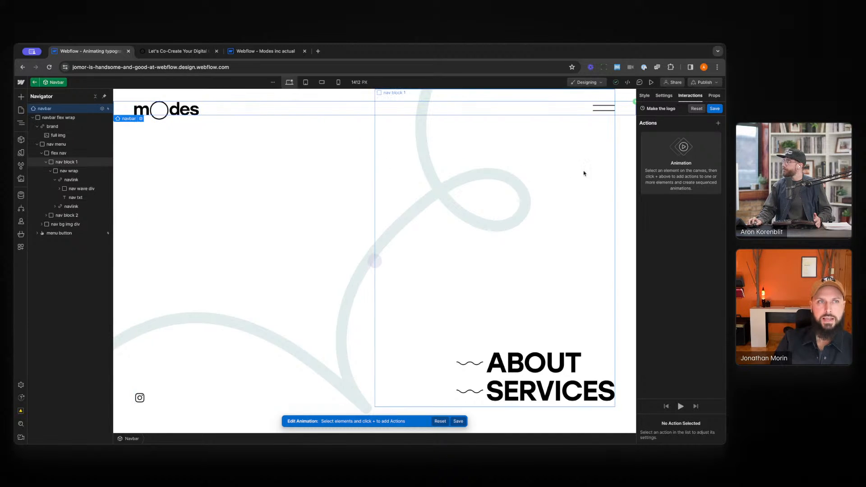
click(162, 117)
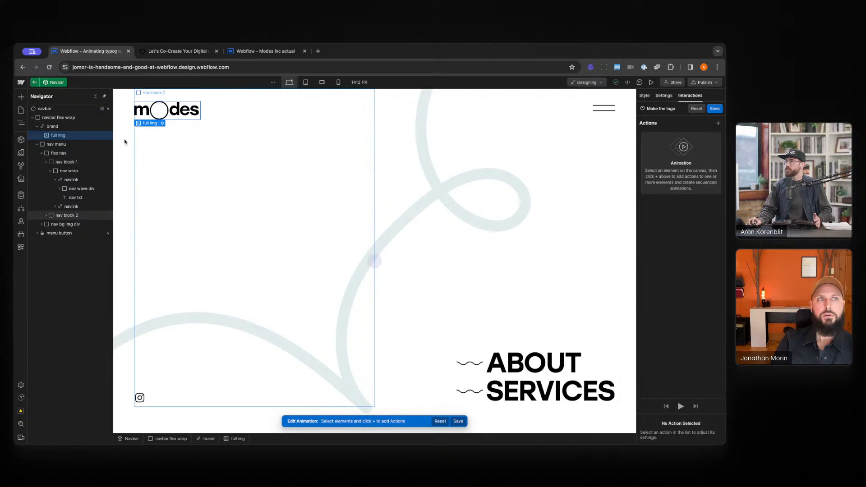
click(52, 128)
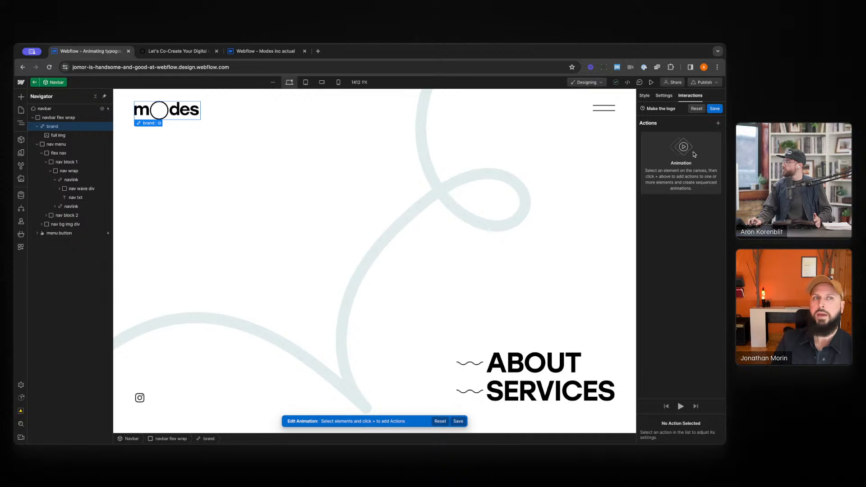
click(718, 124)
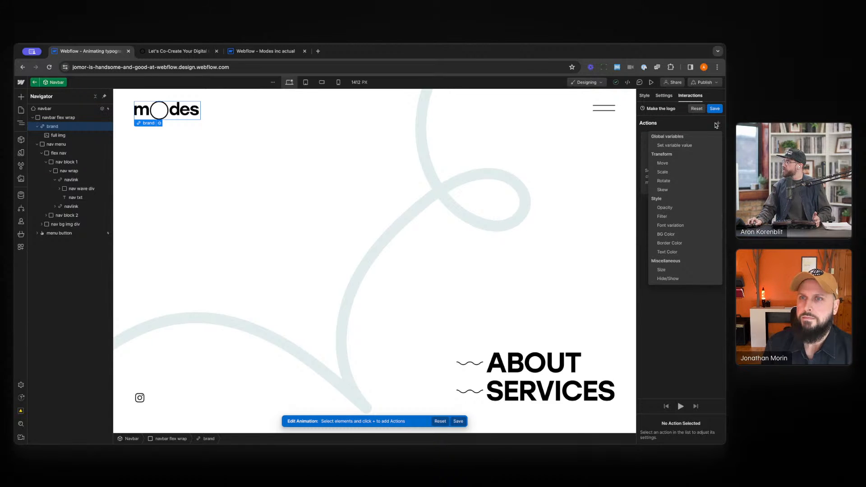
click(661, 270)
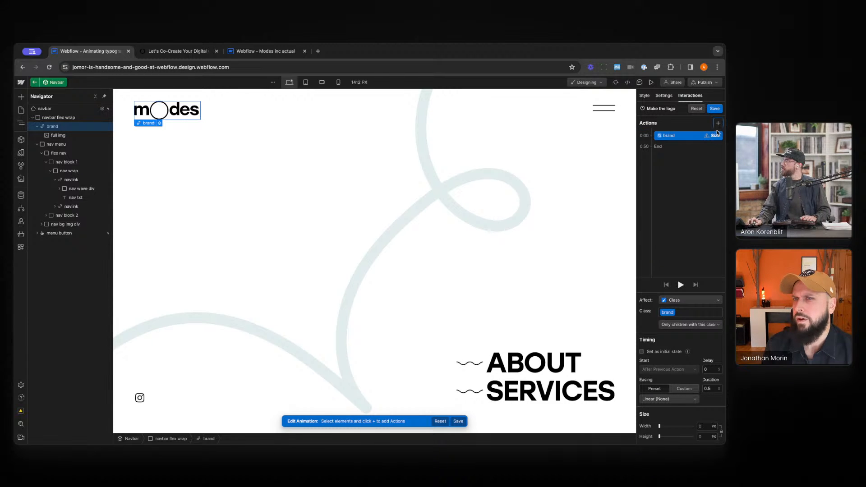
key(Delete)
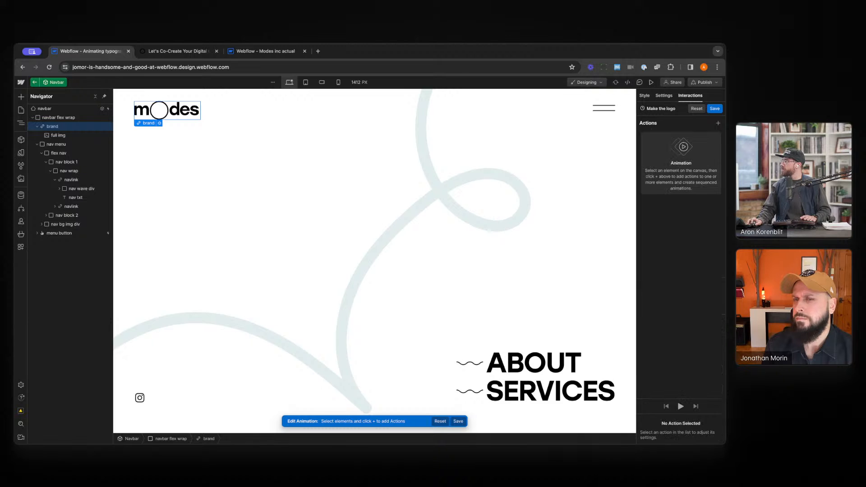
Add a Scale action for the brand link, set as initial state, with X and Y scale at 0.3.
click(719, 122)
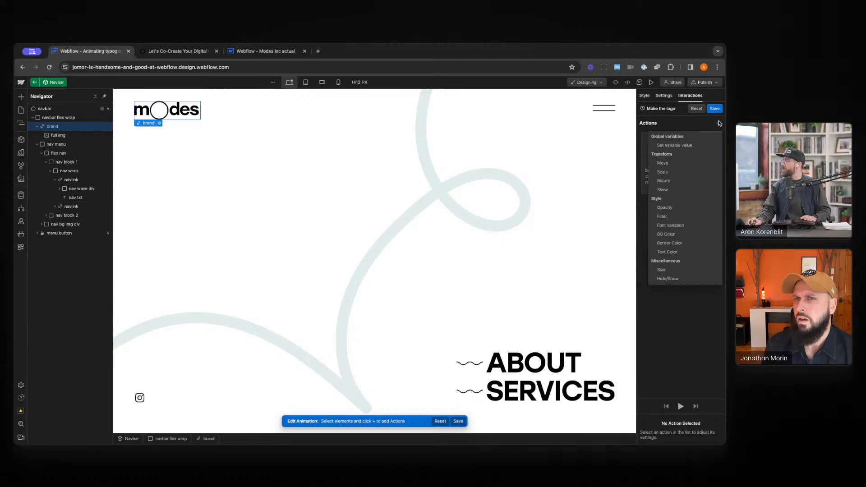
click(694, 172)
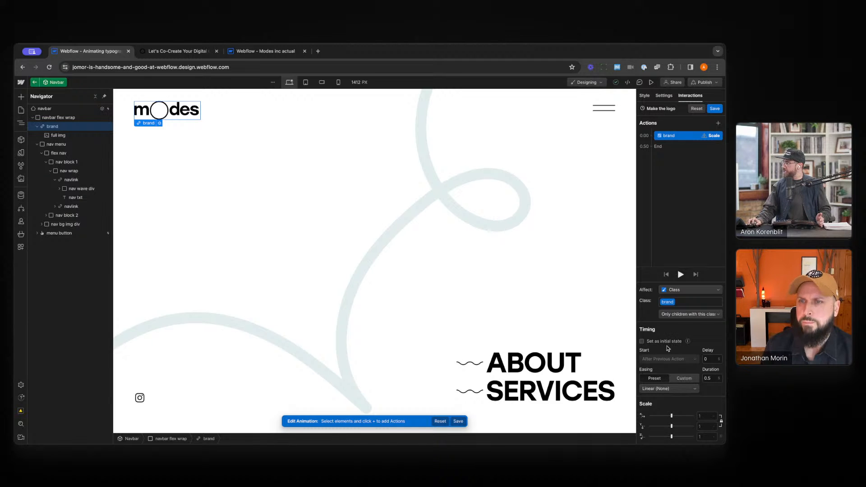
click(644, 342)
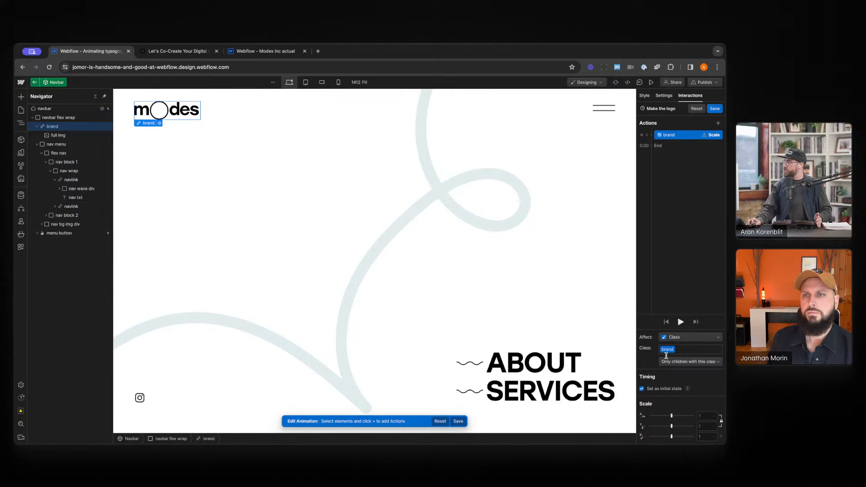
click(704, 417)
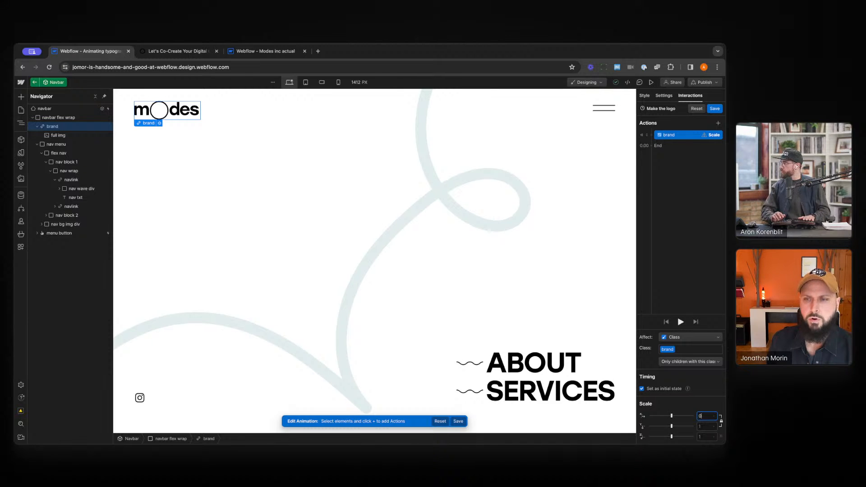
key(Return)
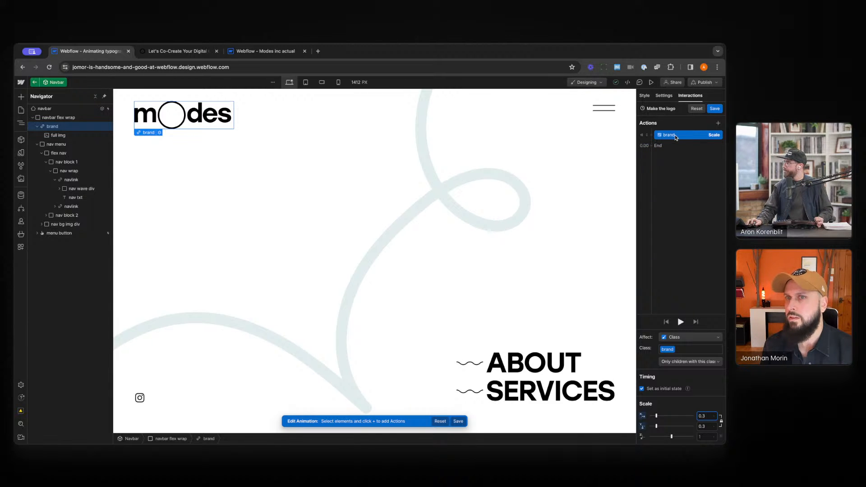
Duplicate the brand Scale action and set the copy's X and Y scale to 1.
right_click(675, 138)
click(687, 164)
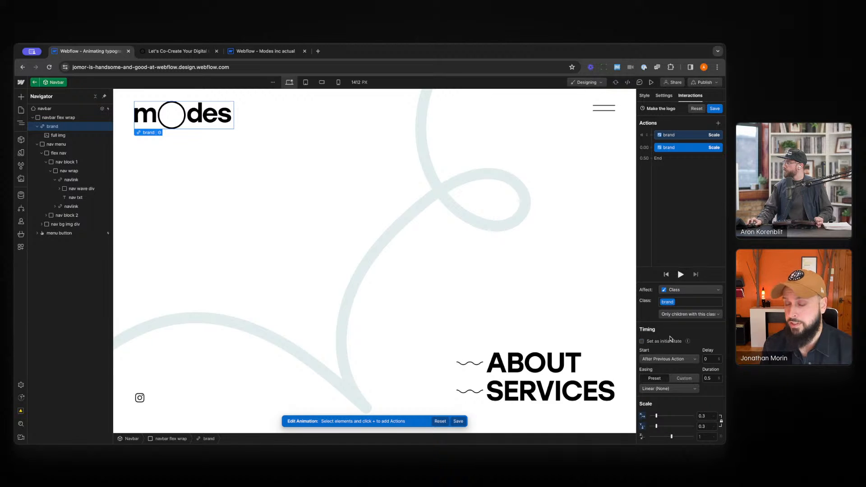
click(702, 416)
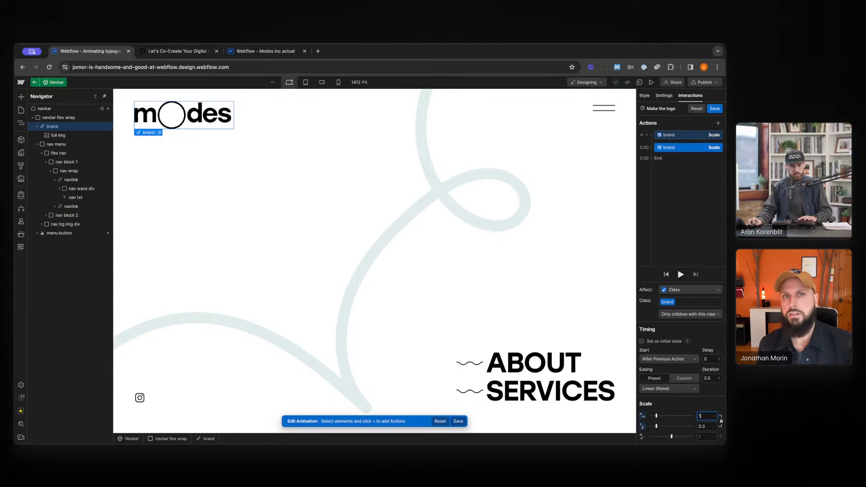
key(Return)
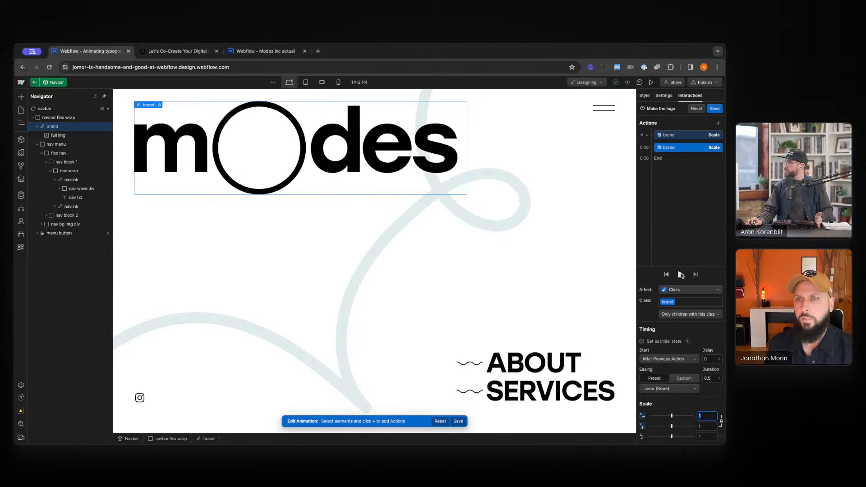
Play the logo animation, then preview the page and open and close the menu repeatedly to check how the logo scales.
click(681, 273)
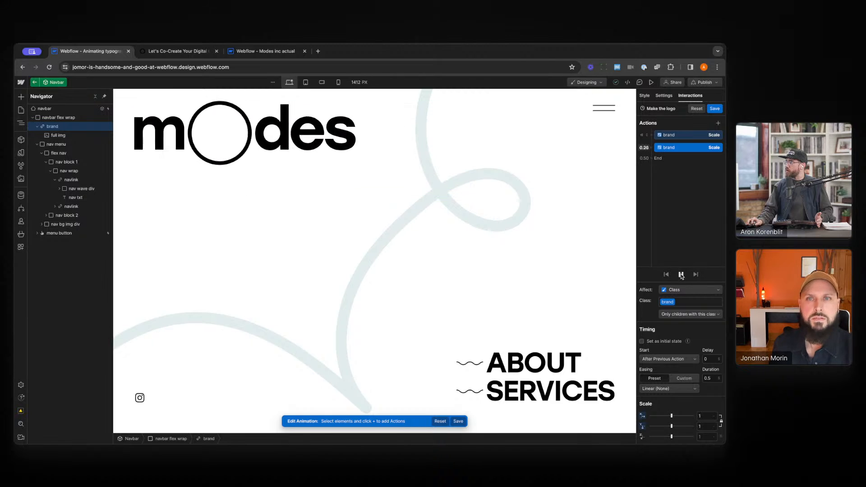
click(651, 83)
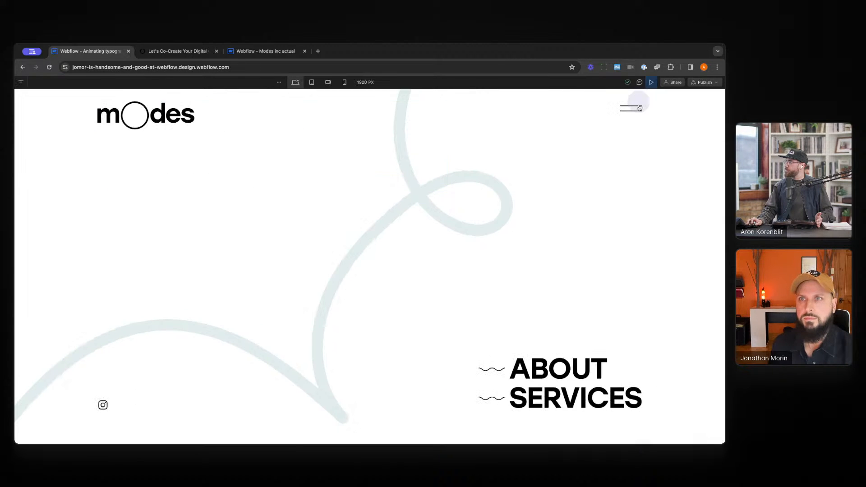
click(632, 110)
click(633, 109)
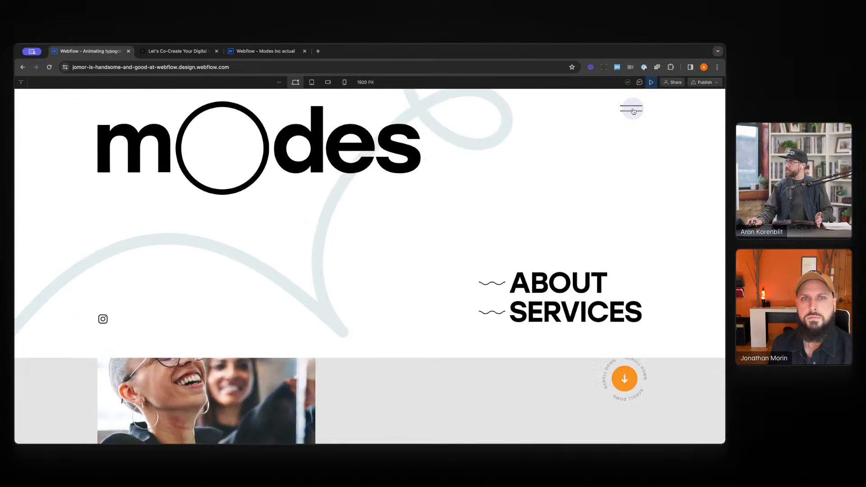
click(631, 109)
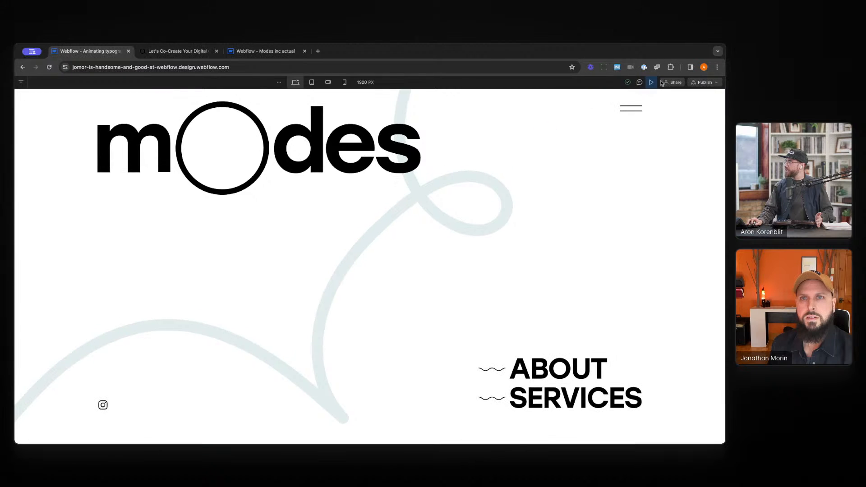
click(651, 83)
click(651, 83)
click(631, 109)
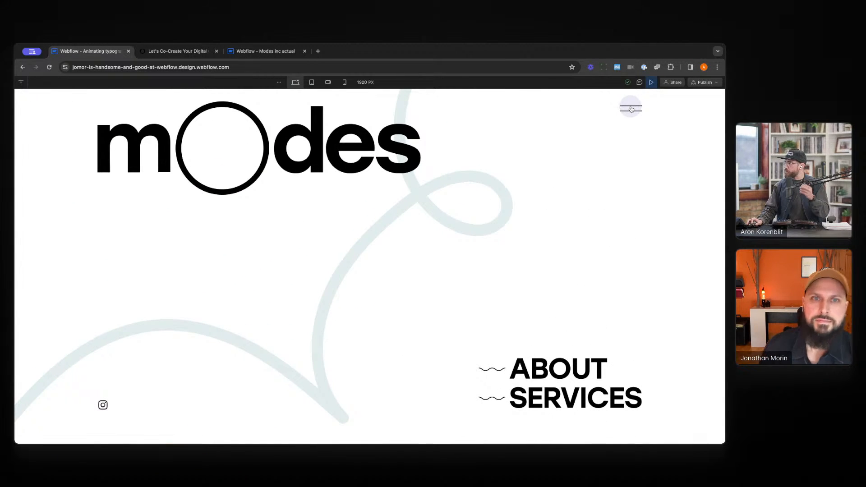
click(631, 109)
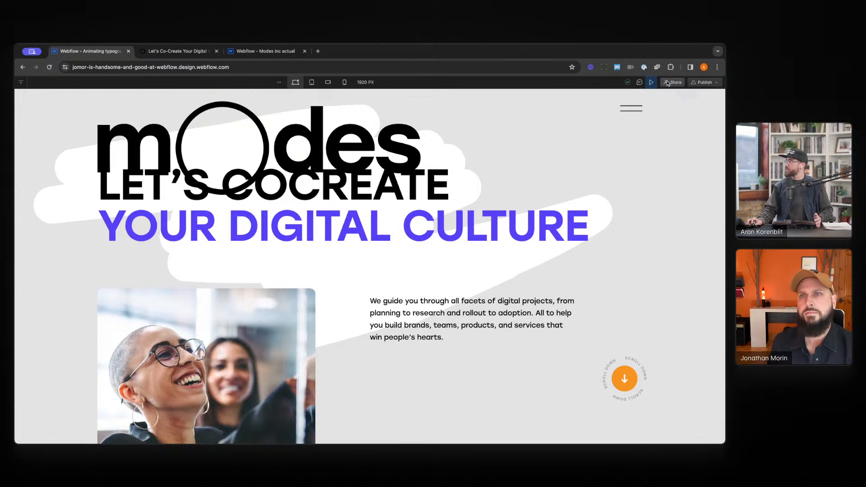
click(651, 83)
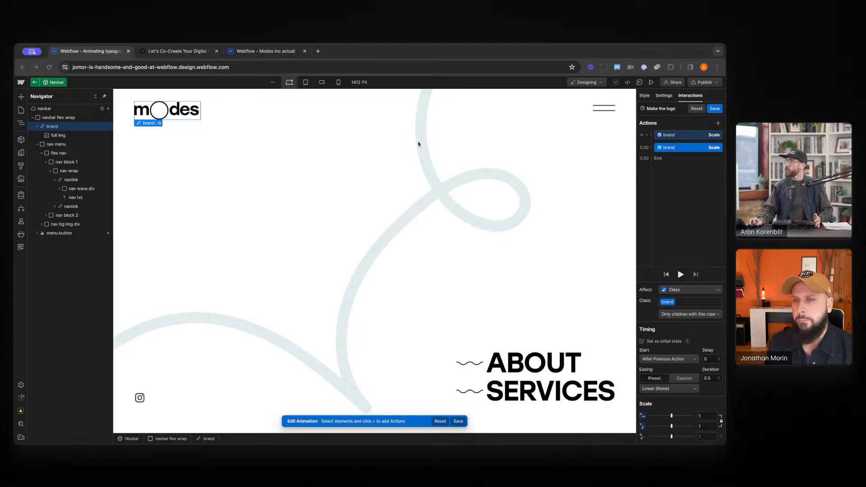
Set the easing of the second brand Scale action to Out Cubic.
click(683, 390)
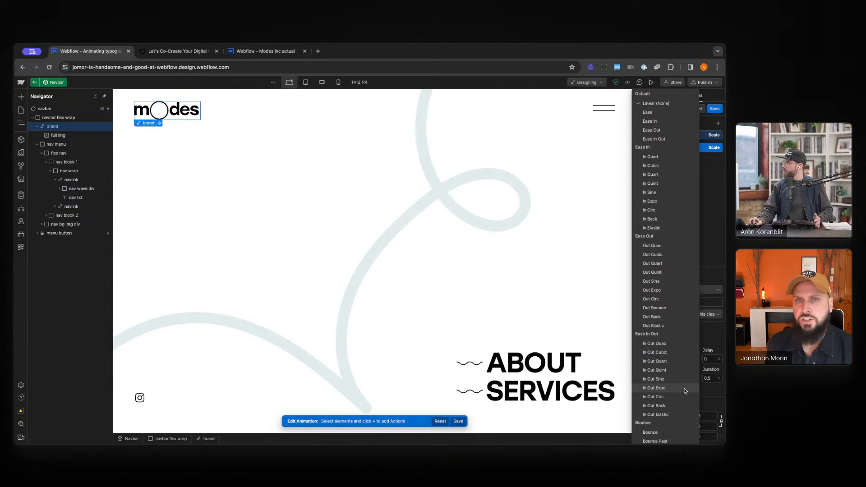
click(710, 379)
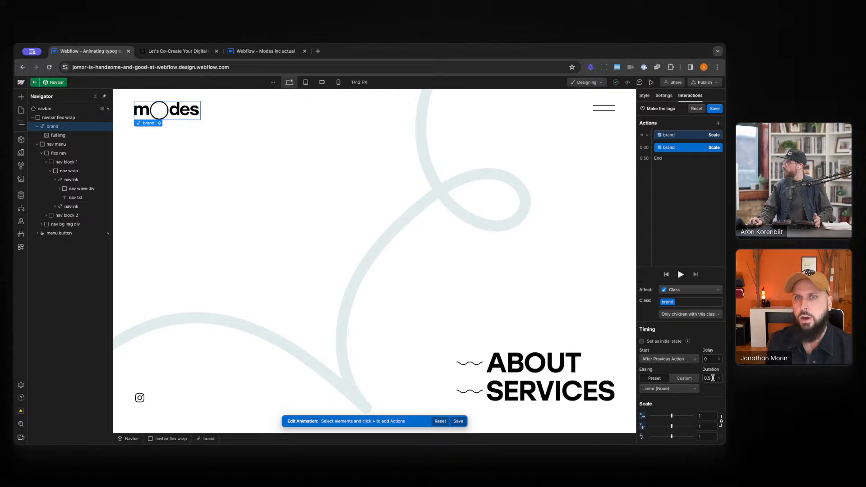
click(689, 390)
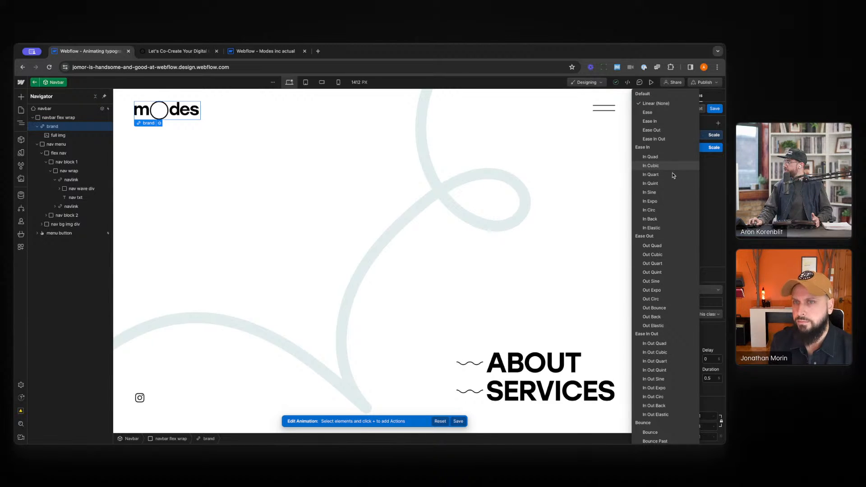
click(672, 255)
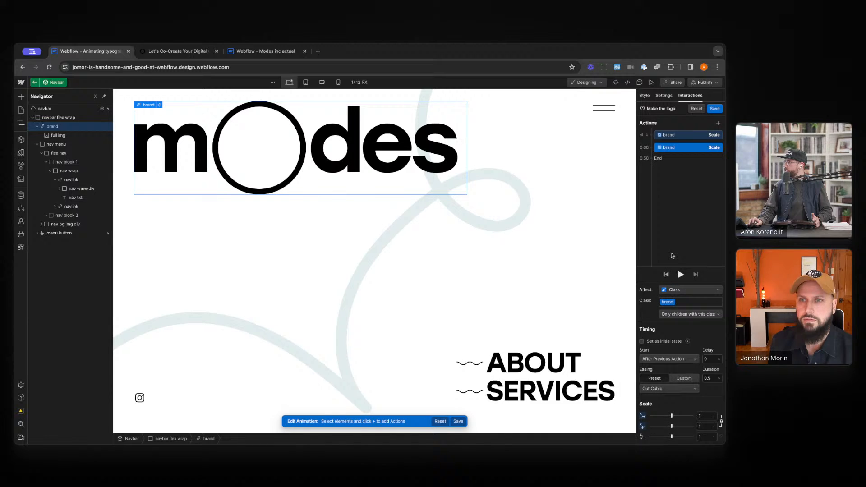
Check the menu duration in the navbar element's settings to compare it with the logo animation's timing.
click(715, 379)
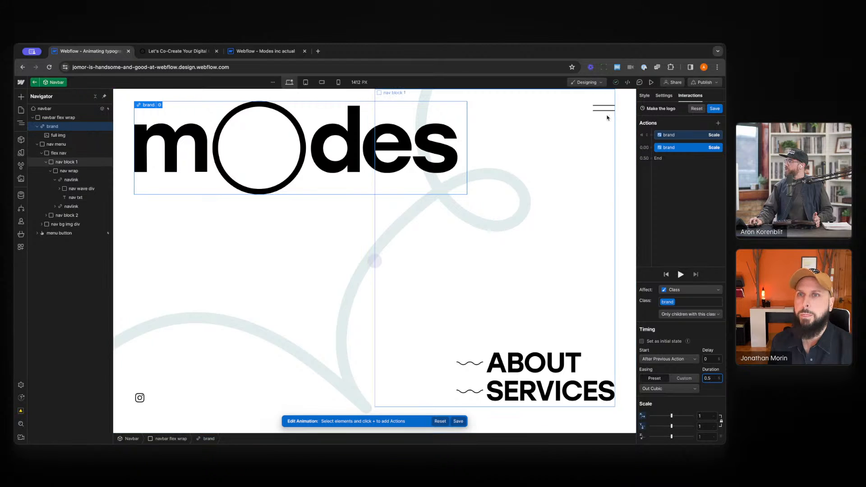
click(85, 111)
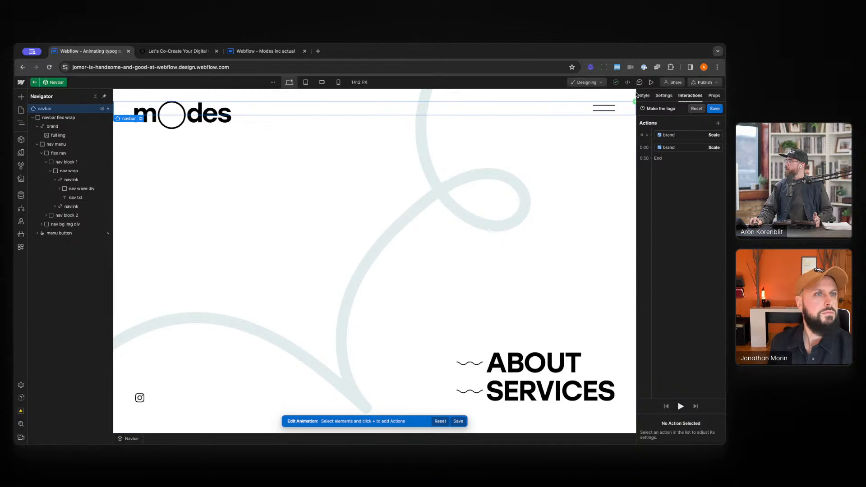
click(665, 96)
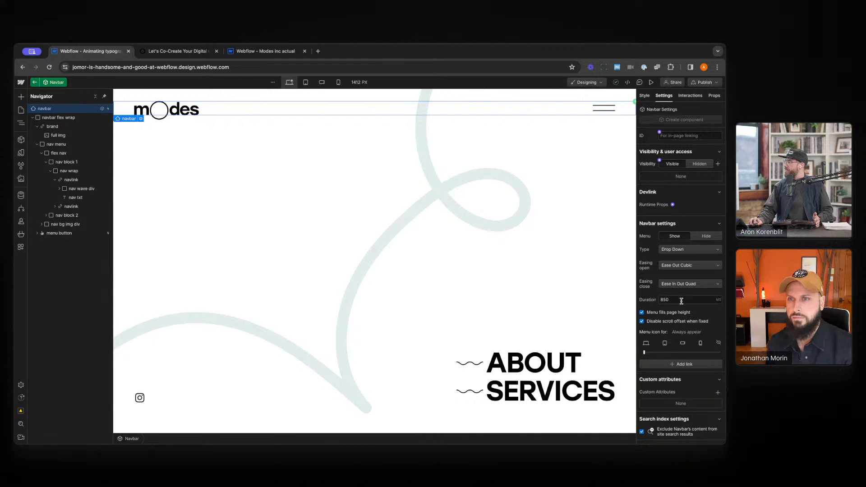
click(647, 300)
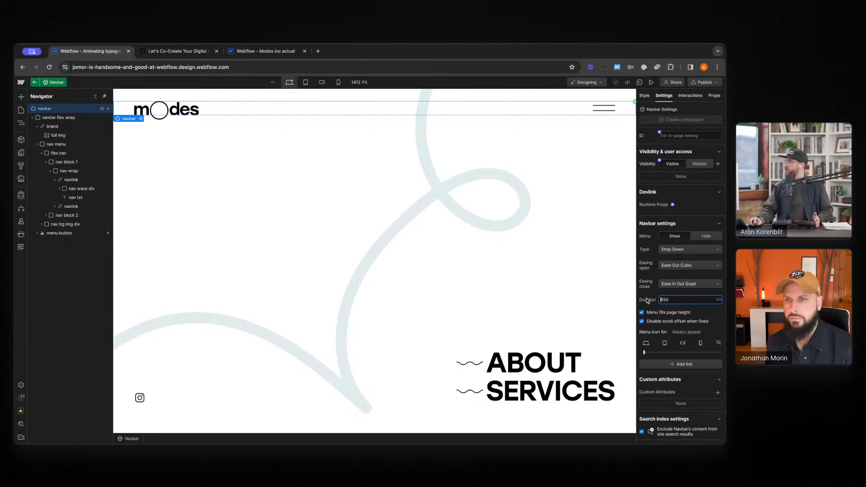
Reopen the Make the logo animation from the navbar's menu-open trigger and set the second brand Scale action's duration to 0.85 seconds.
click(690, 96)
click(671, 141)
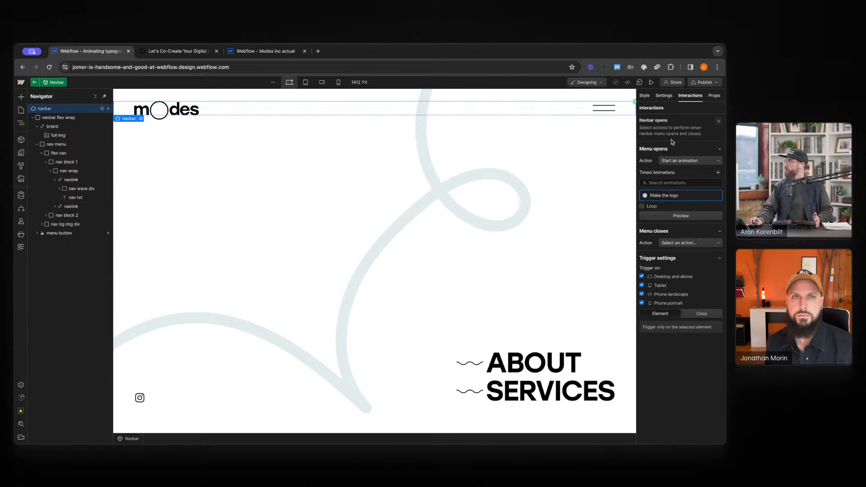
click(708, 196)
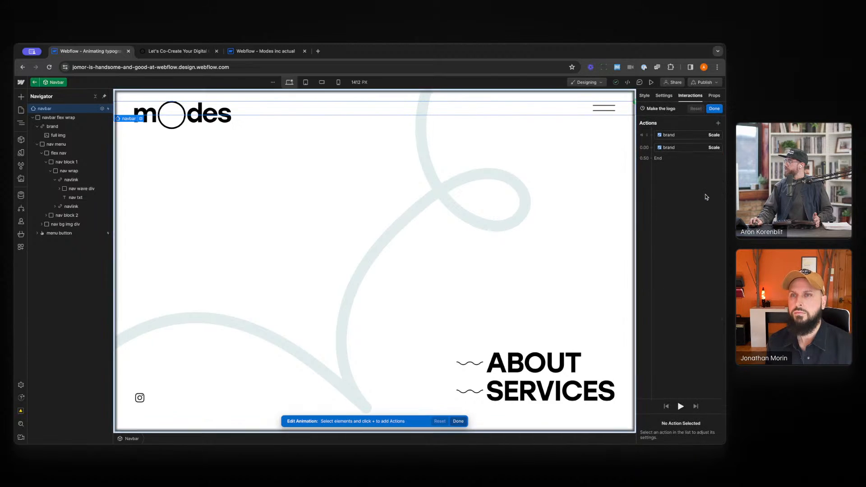
click(690, 147)
click(713, 379)
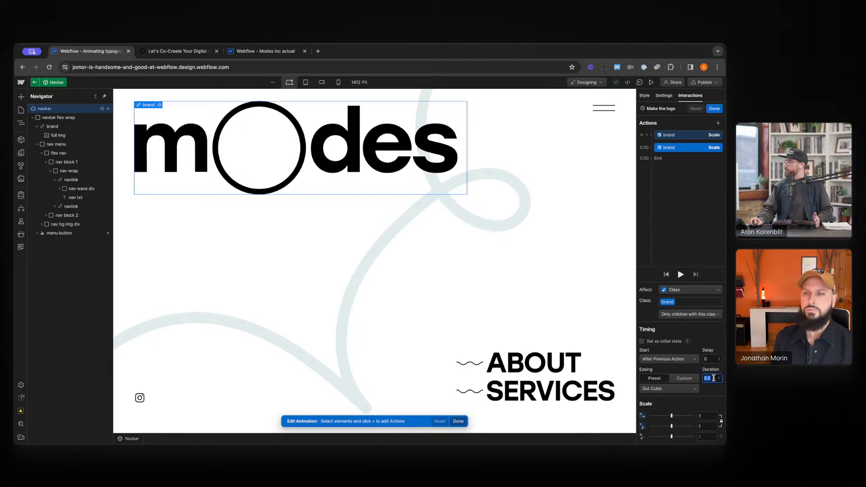
text(0)
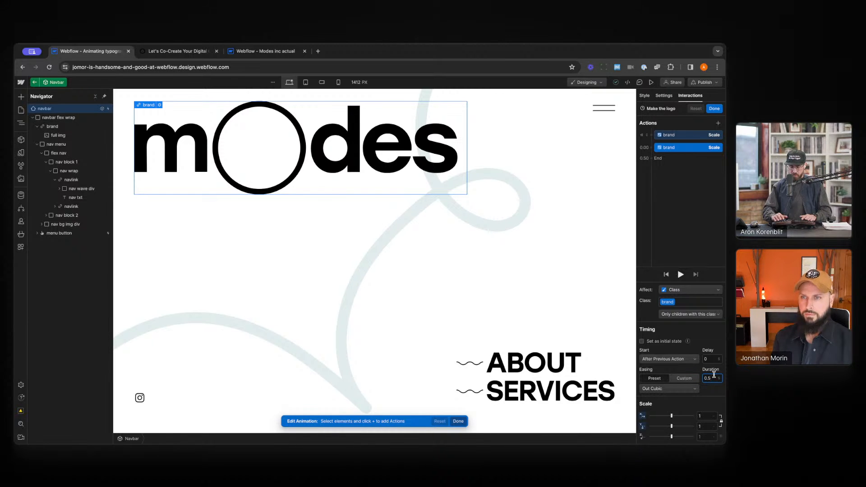
text(.850)
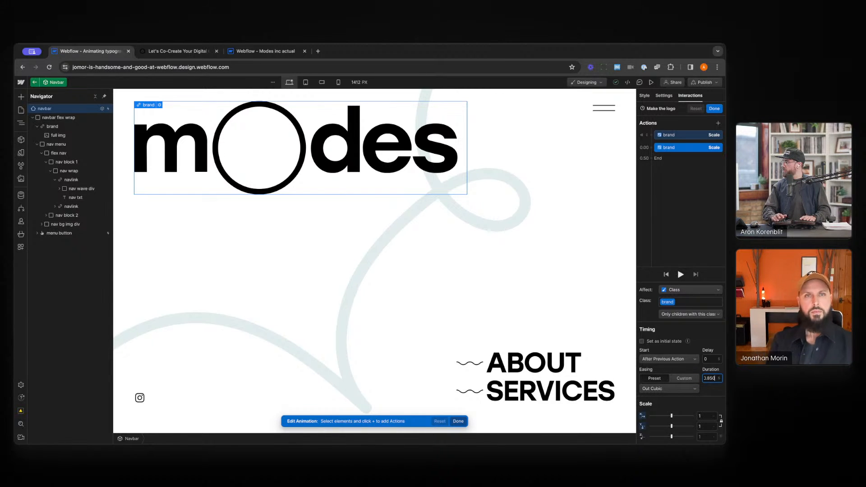
click(605, 193)
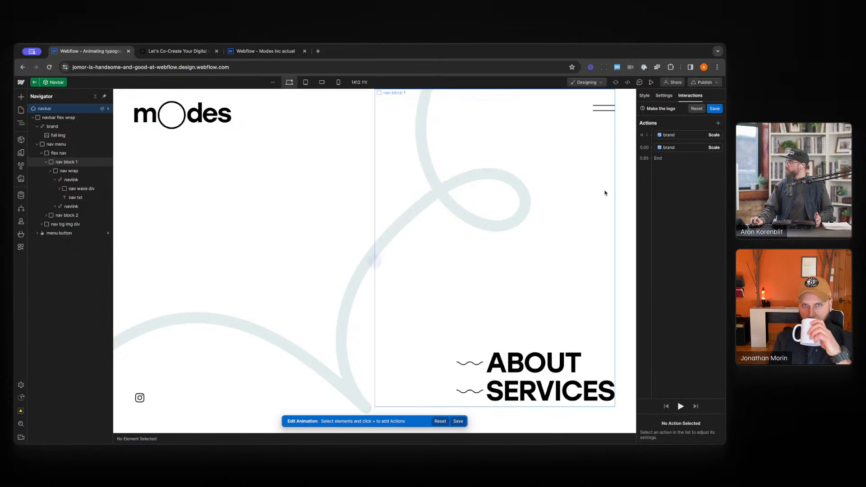
Preview the page several times, opening and closing the menu to check the logo's scaling against the menu drop-down.
click(651, 82)
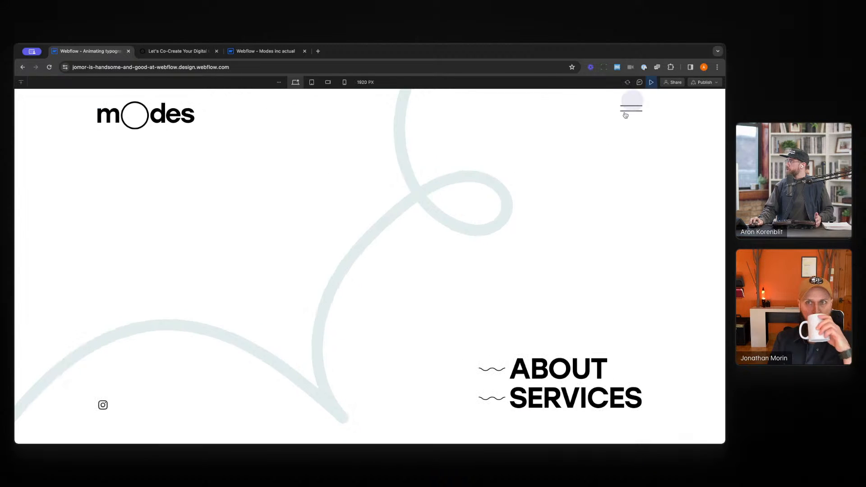
click(638, 109)
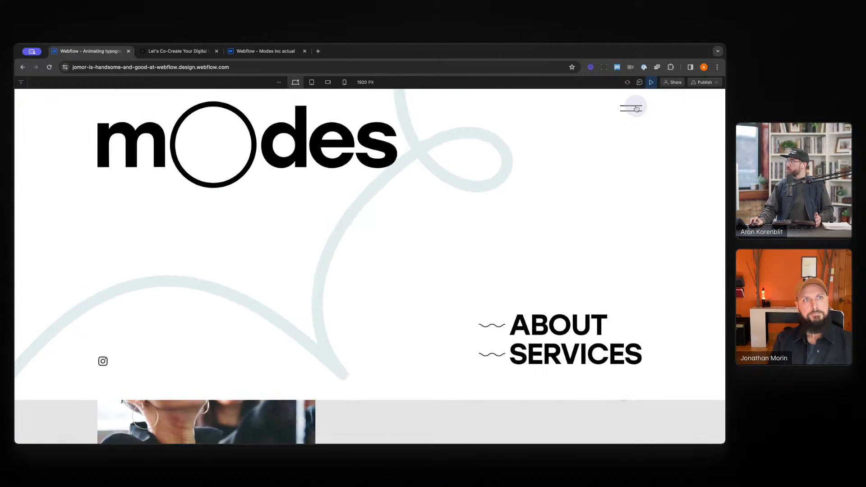
click(650, 82)
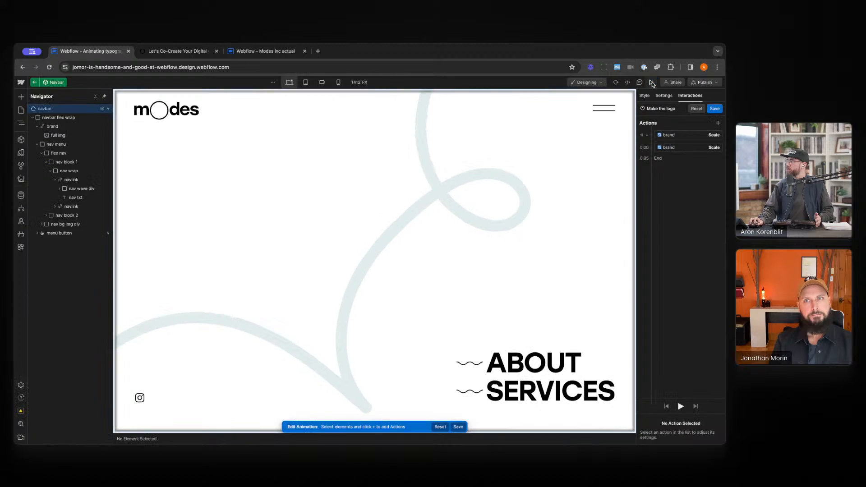
click(650, 83)
click(634, 111)
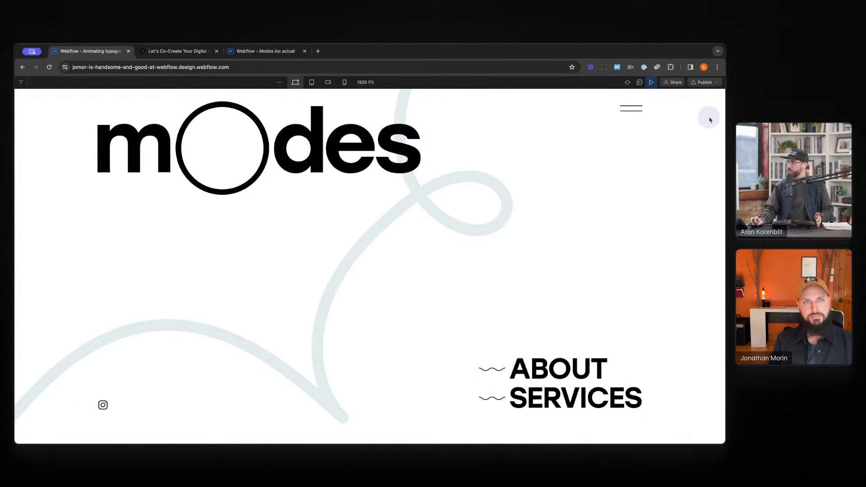
click(631, 109)
click(651, 83)
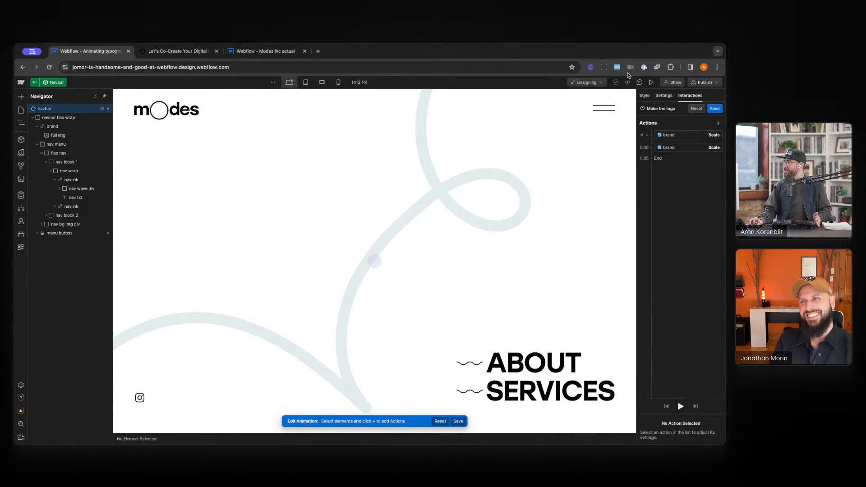
click(651, 83)
click(637, 107)
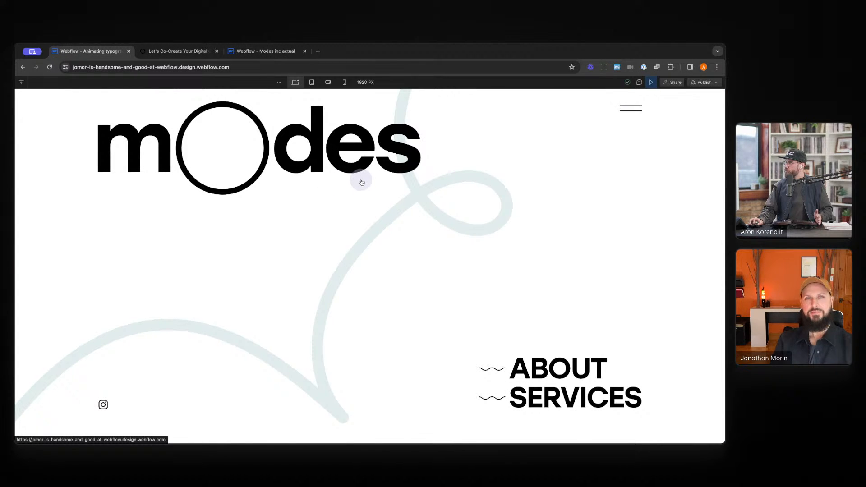
Switch to the published Modes site and repeatedly open and close its menu to study how the logo and links animate.
click(170, 52)
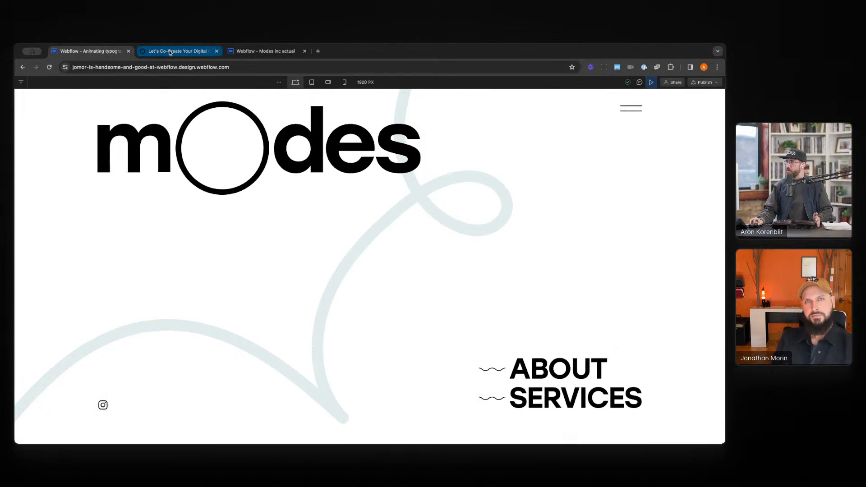
click(630, 95)
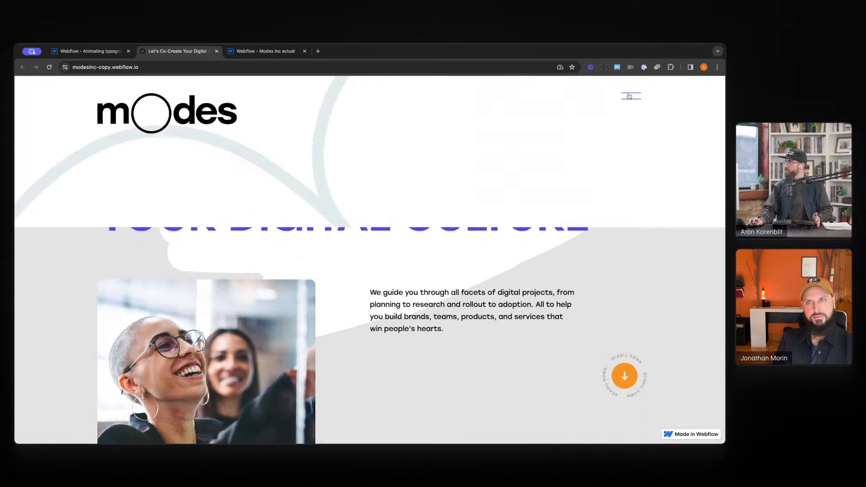
click(629, 95)
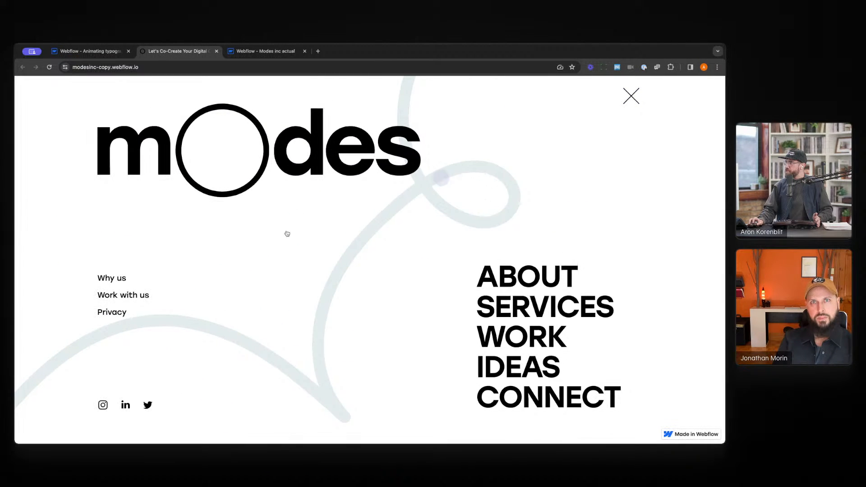
click(638, 98)
click(633, 95)
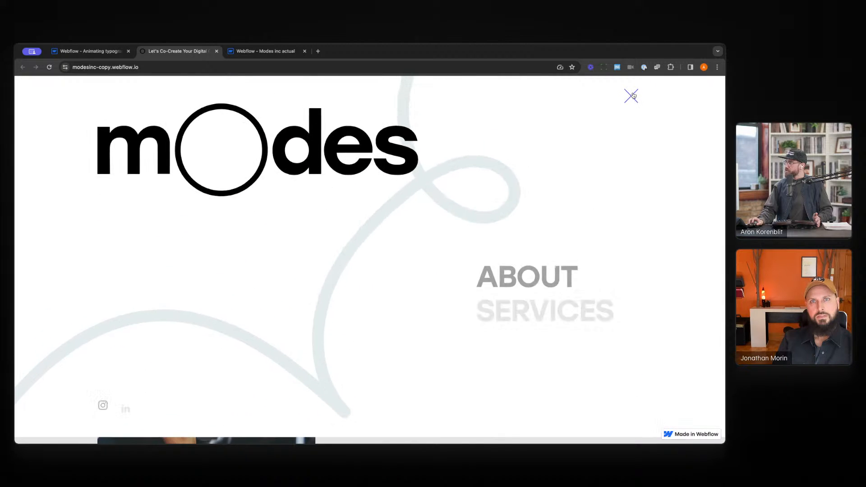
click(633, 95)
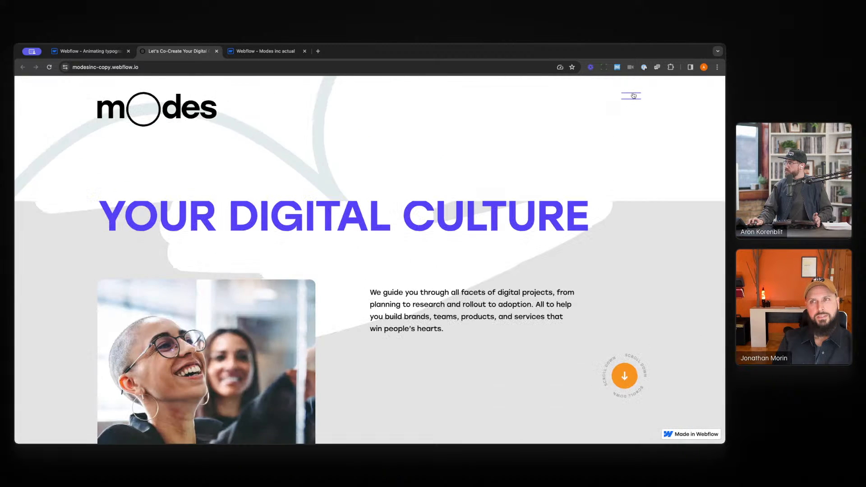
click(633, 95)
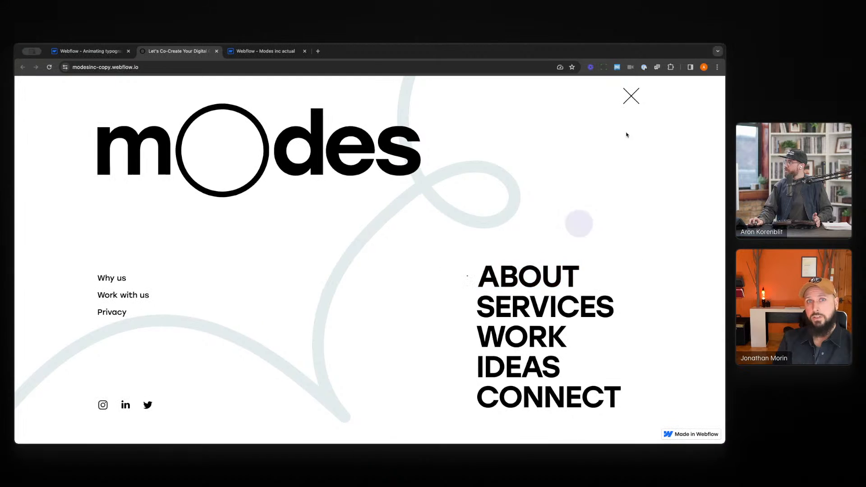
click(632, 95)
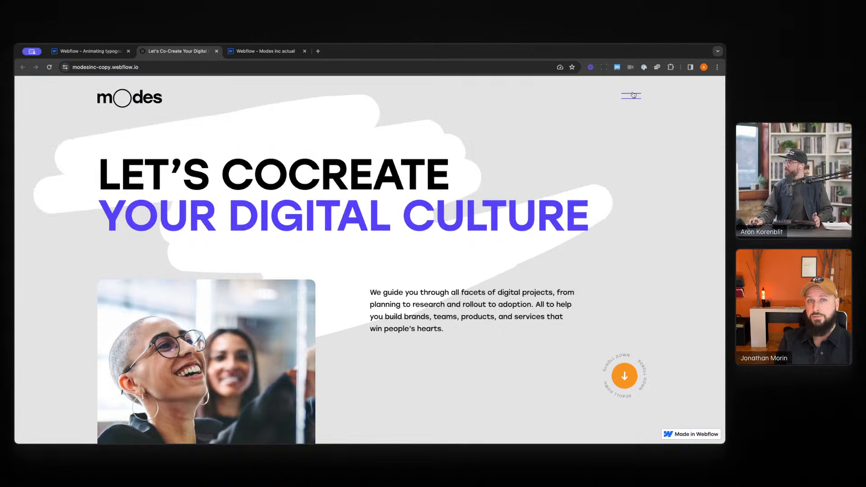
click(632, 95)
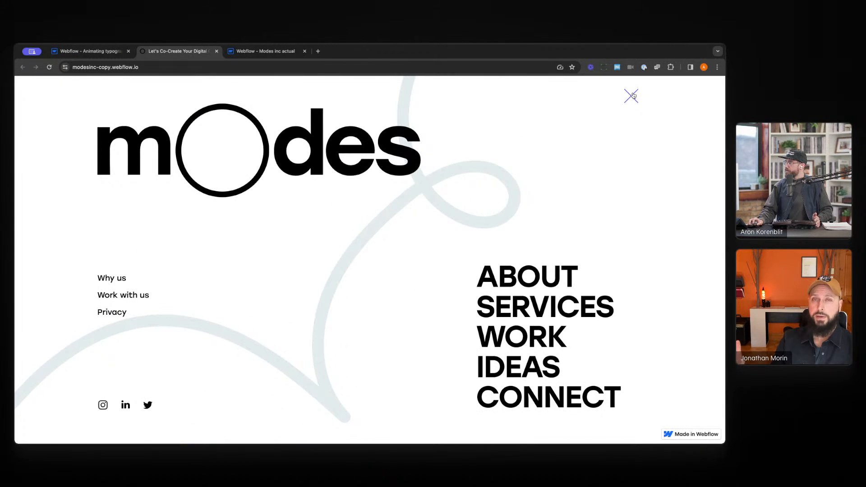
click(633, 96)
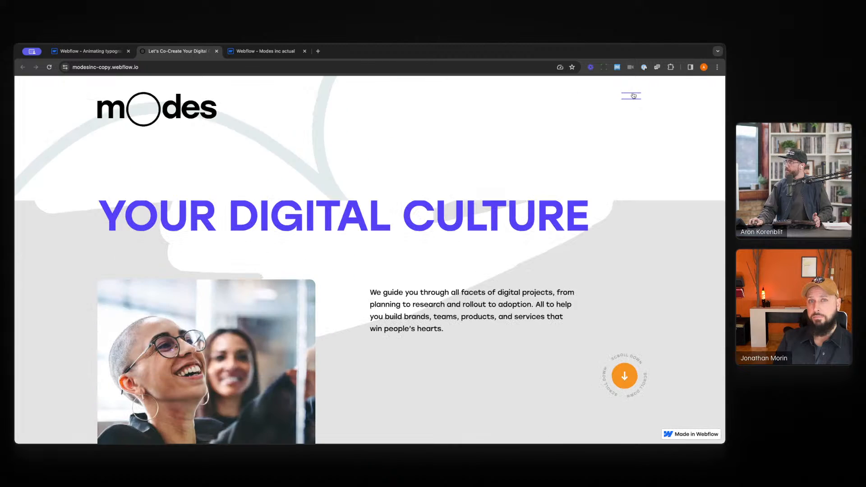
click(633, 96)
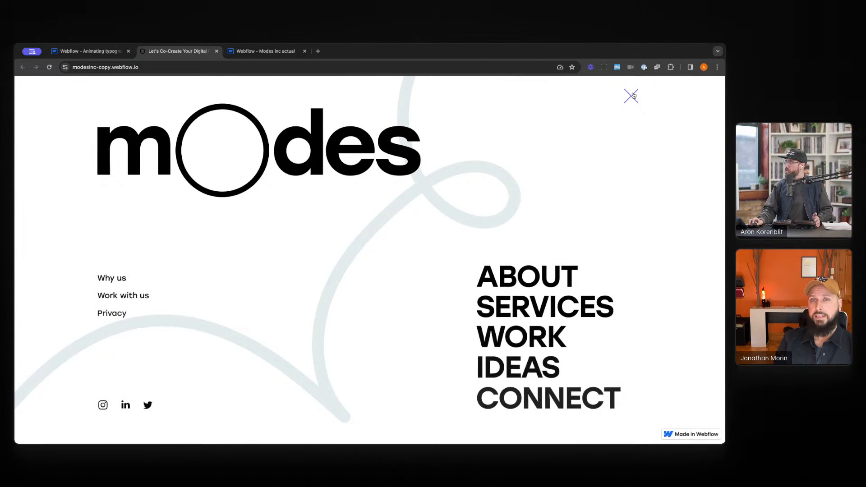
Return to the Designer project, restart the page preview and open the menu to compare its logo animation with the published site.
click(87, 52)
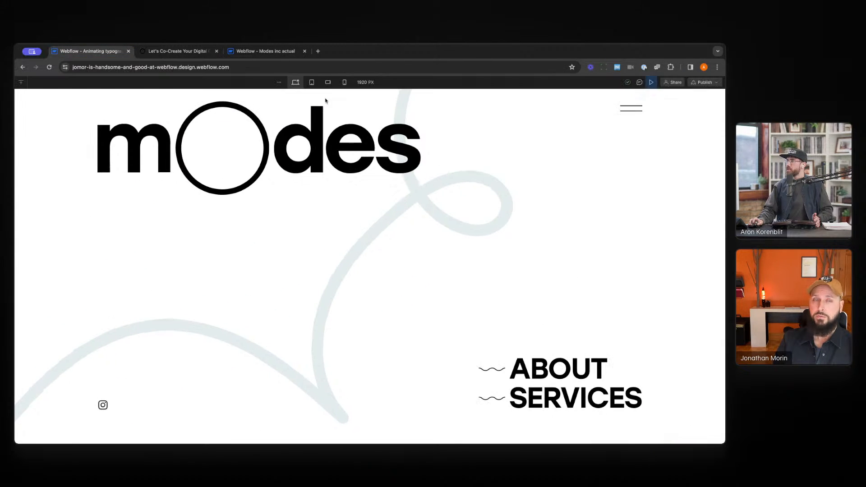
click(651, 82)
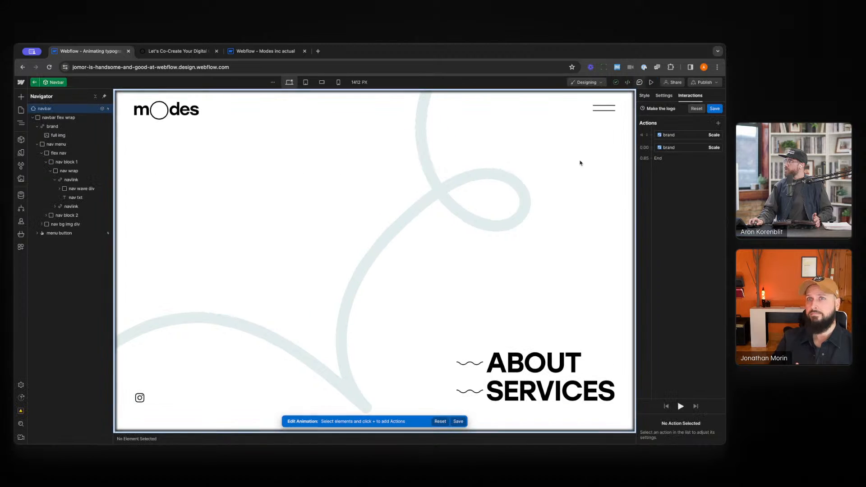
click(651, 82)
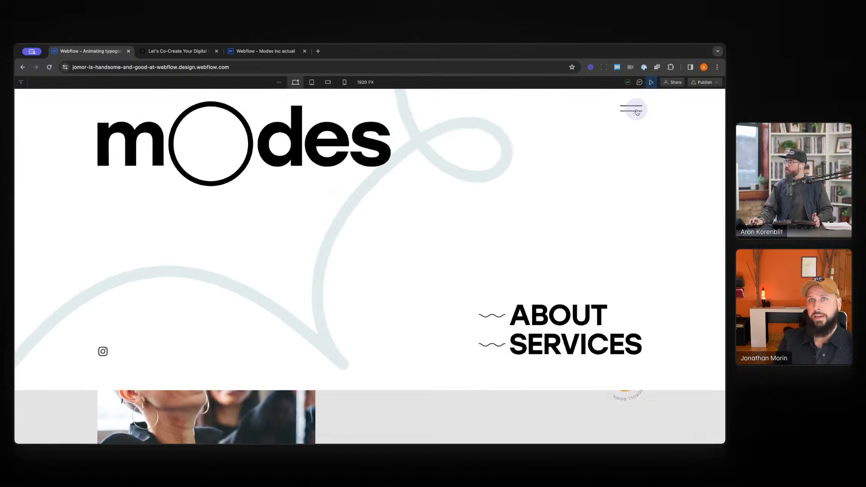
click(404, 226)
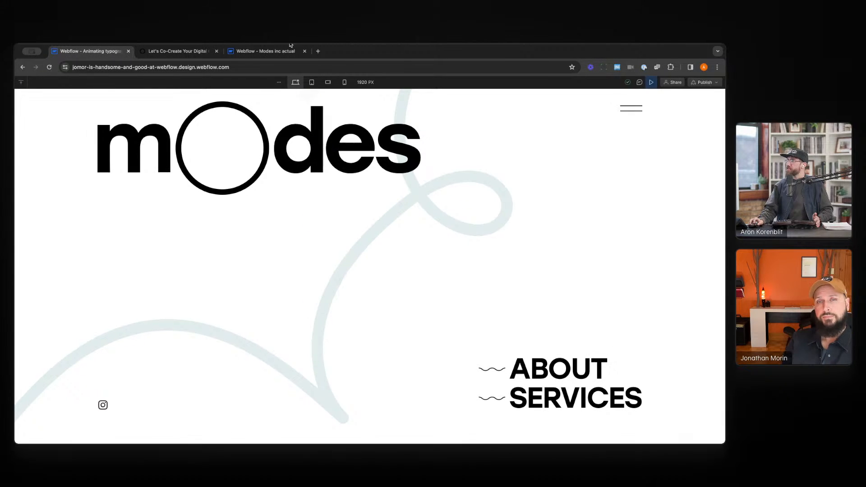
click(402, 100)
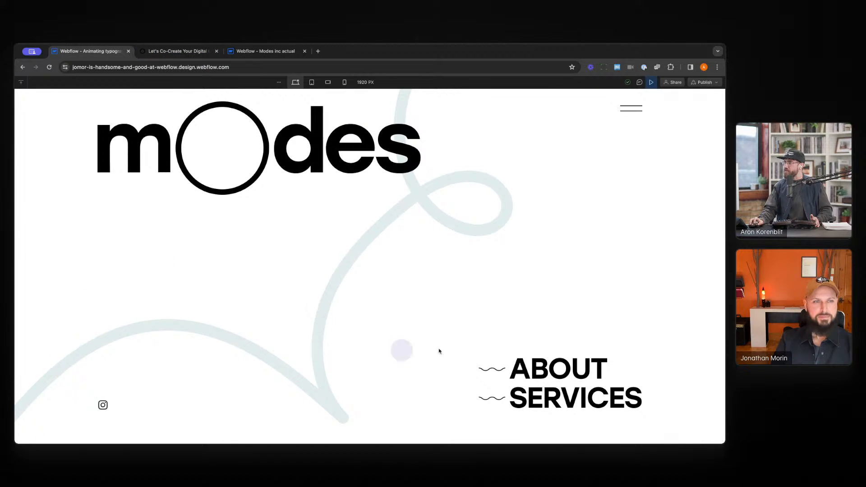
Exit the preview and inspect the nav bg img div's style settings, including its position values.
click(651, 83)
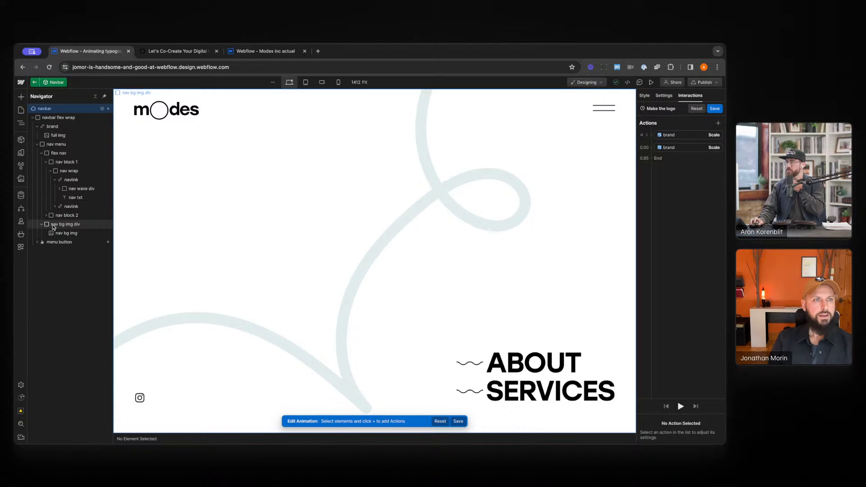
click(75, 225)
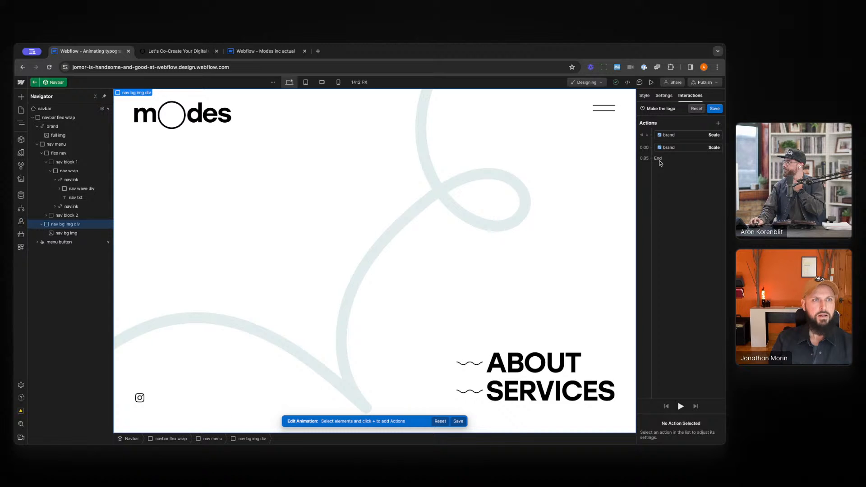
click(645, 95)
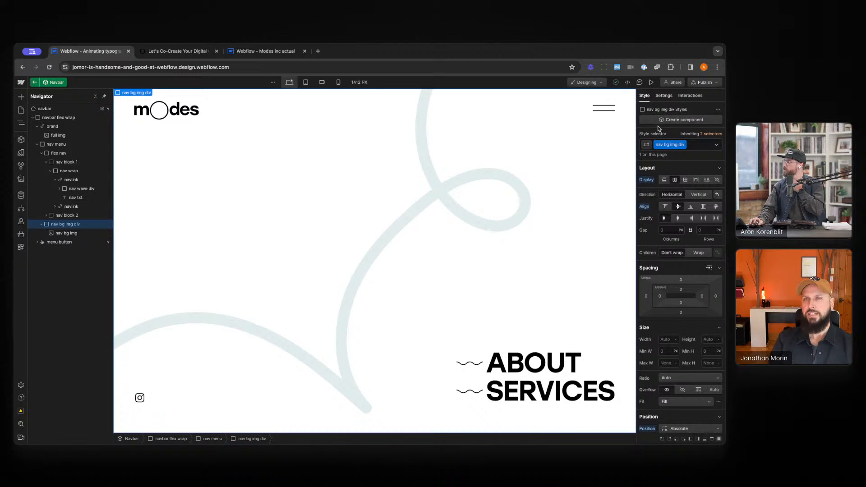
scroll(668, 280, down, 2)
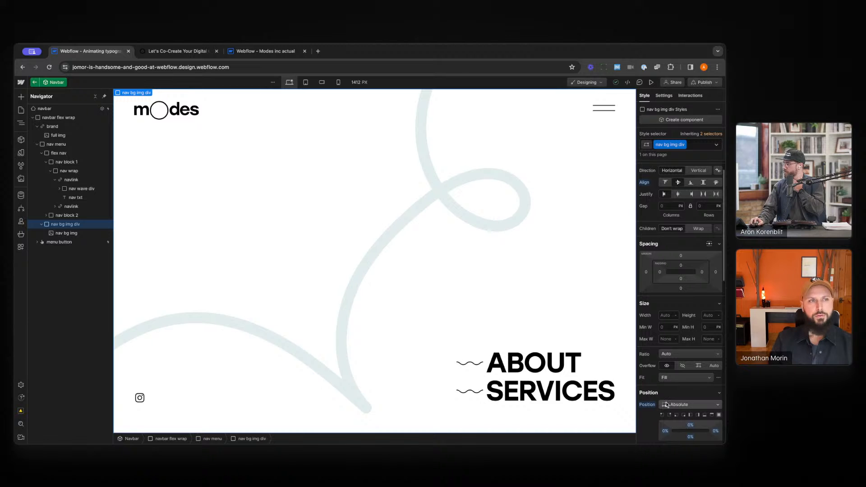
scroll(672, 399, down, 1)
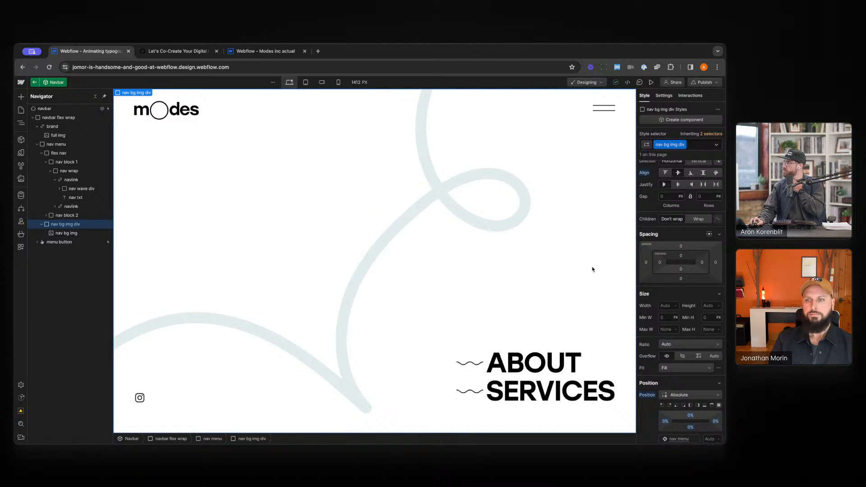
scroll(704, 399, down, 1)
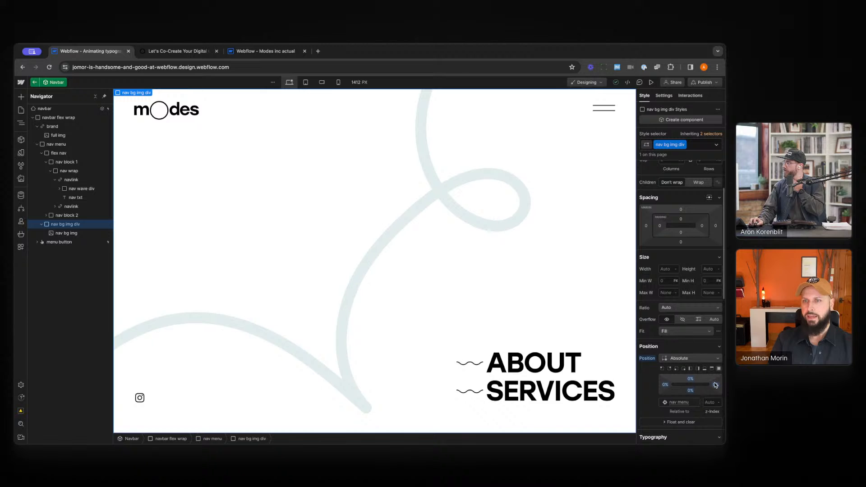
scroll(716, 383, down, 1)
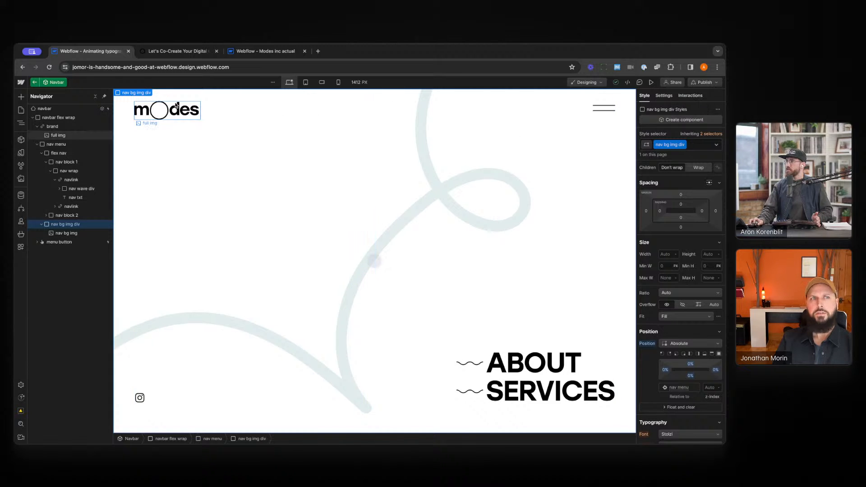
Reopen the Make the logo animation for editing from the navbar's menu-open trigger.
click(133, 115)
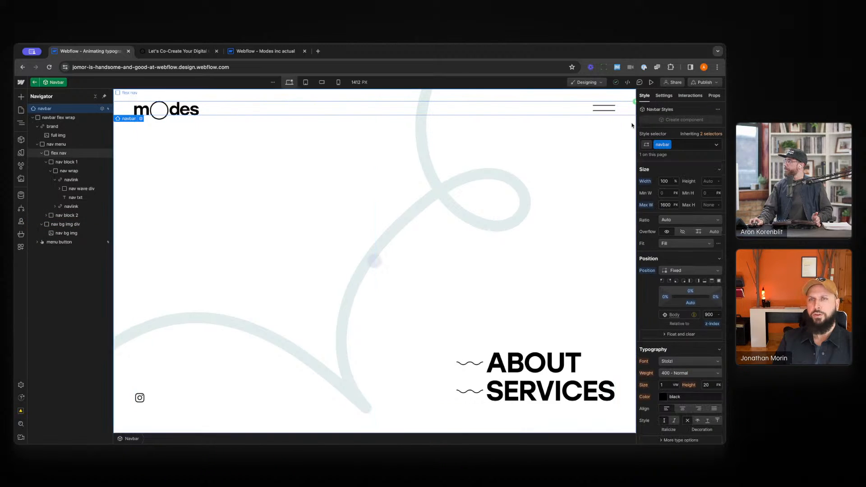
click(694, 96)
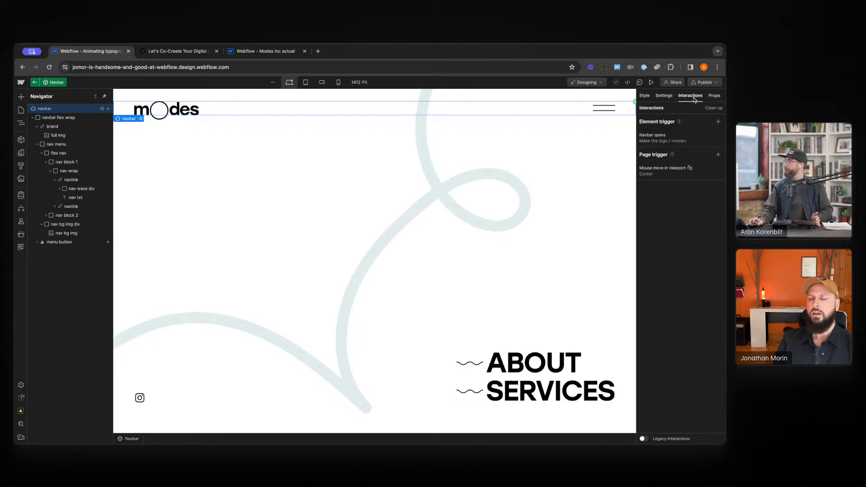
click(683, 138)
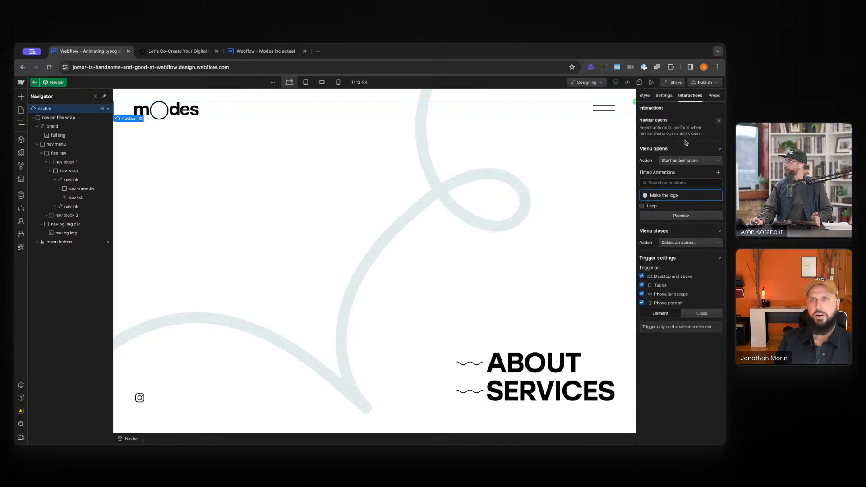
click(710, 197)
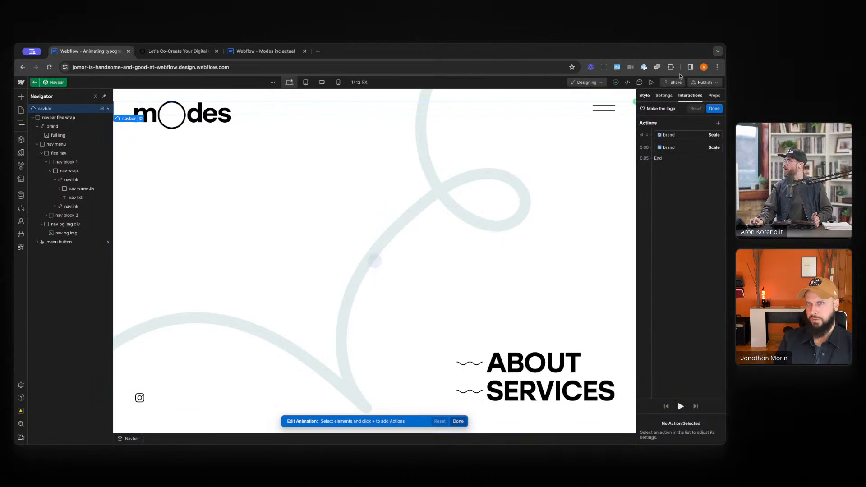
click(719, 123)
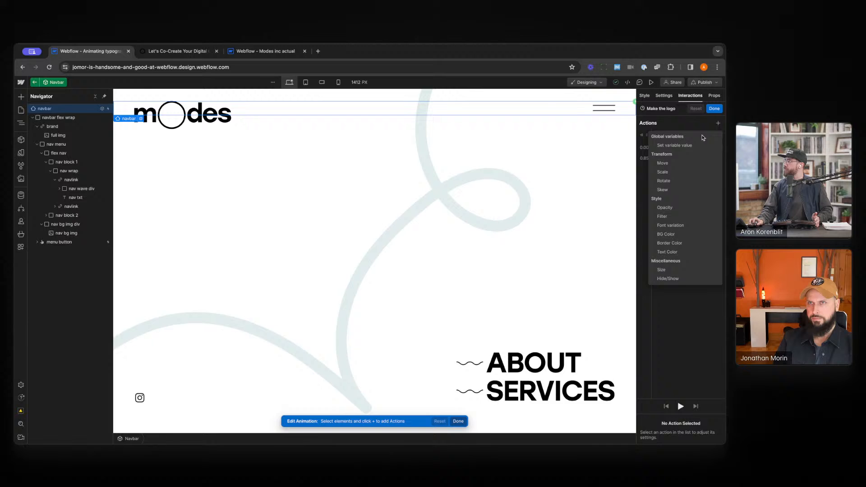
click(697, 163)
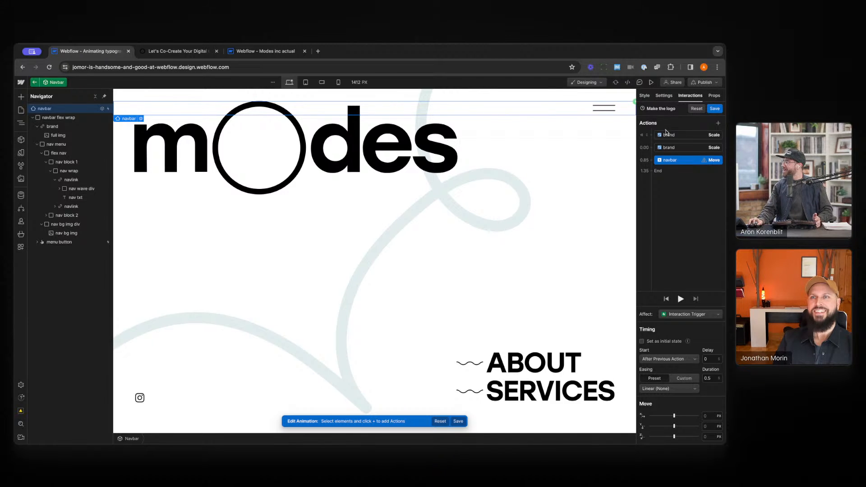
drag(685, 161, 683, 137)
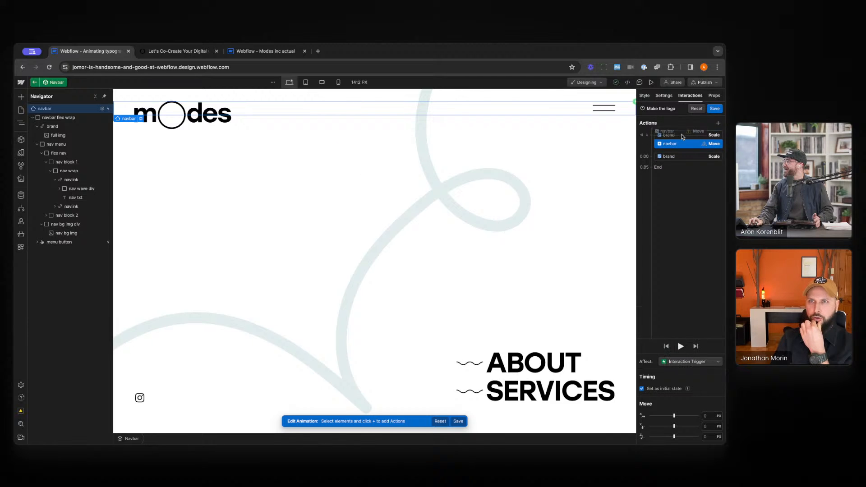
click(687, 364)
click(689, 352)
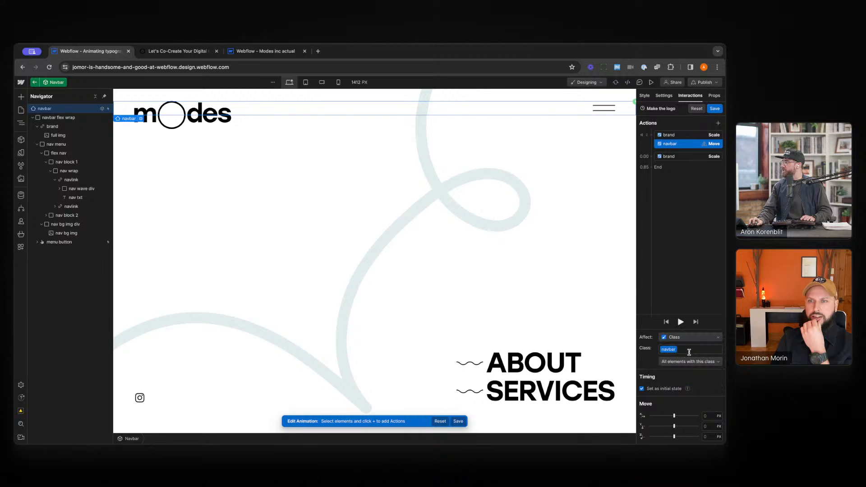
click(689, 348)
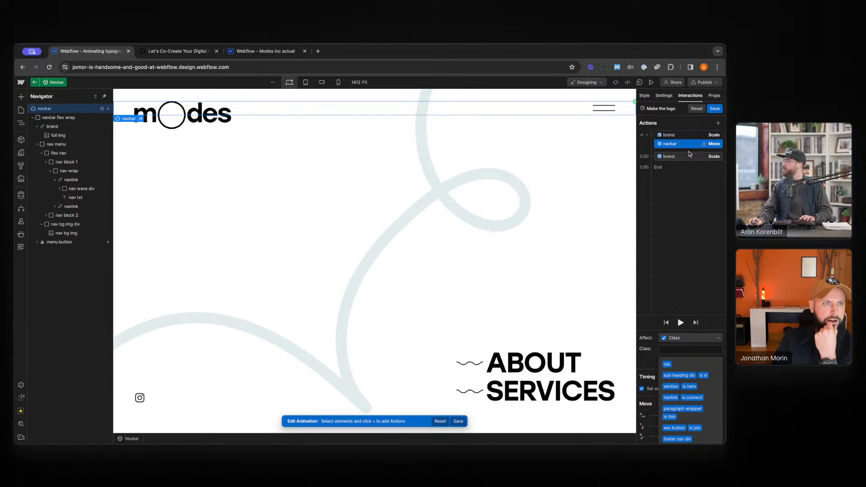
key(BackSpace)
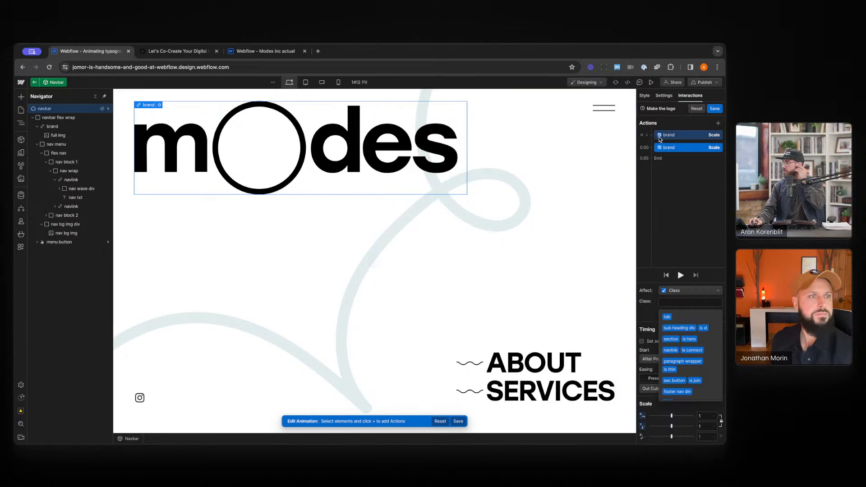
Add a Move action for the nav bg img div as an initial state, with a vertical offset of 20%.
click(86, 224)
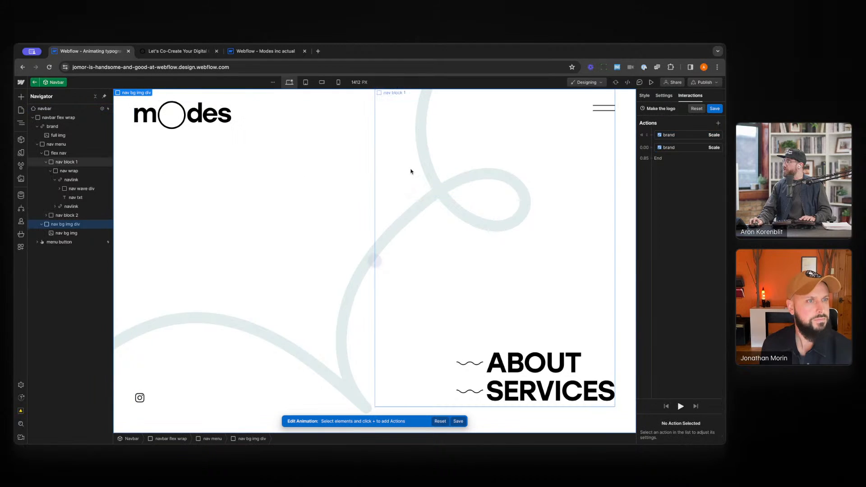
click(719, 123)
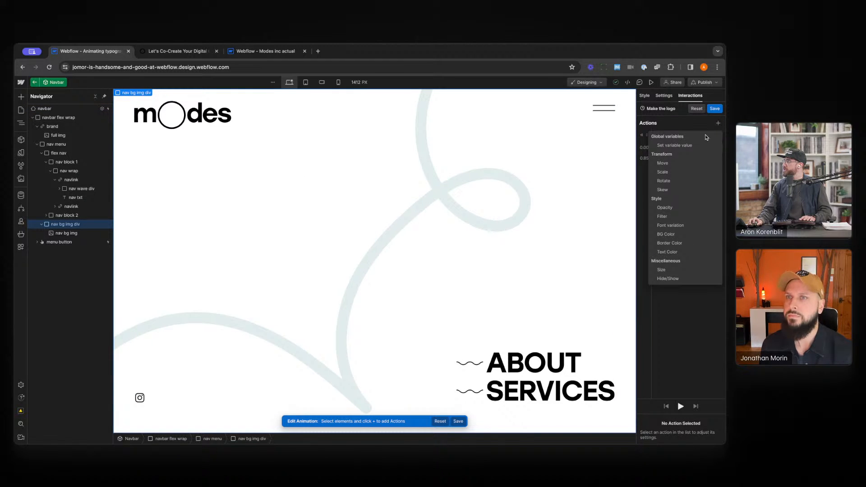
click(681, 164)
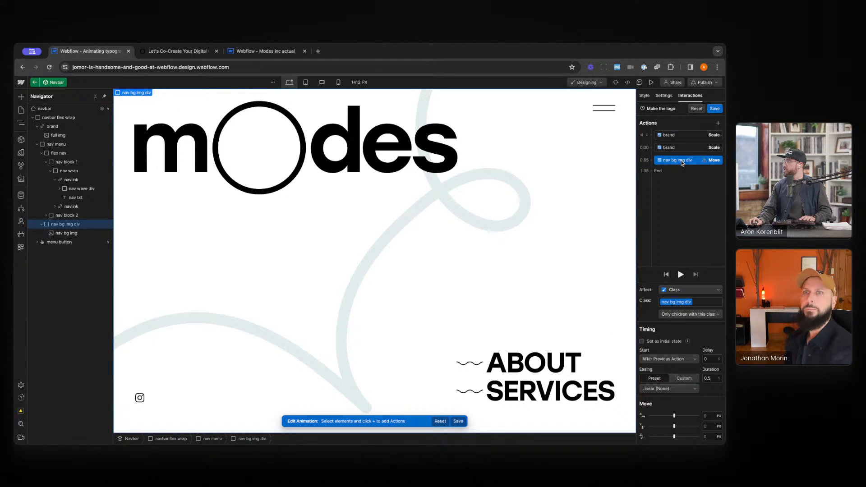
drag(696, 172, 688, 138)
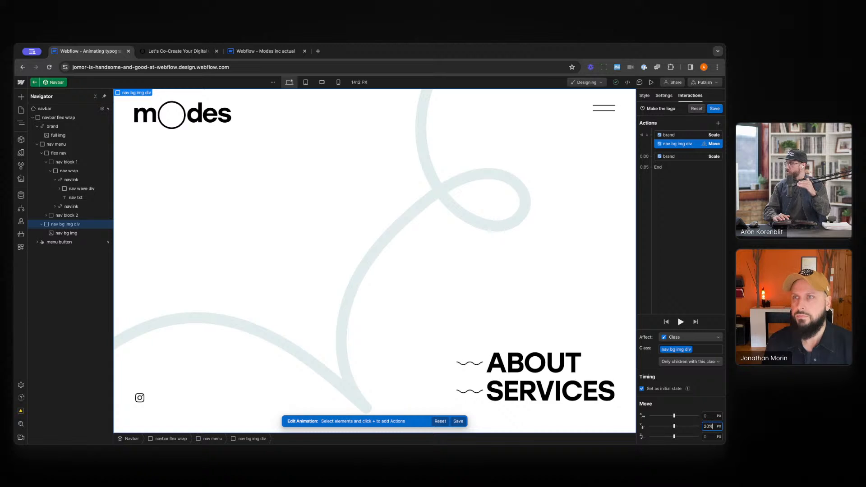
key(Return)
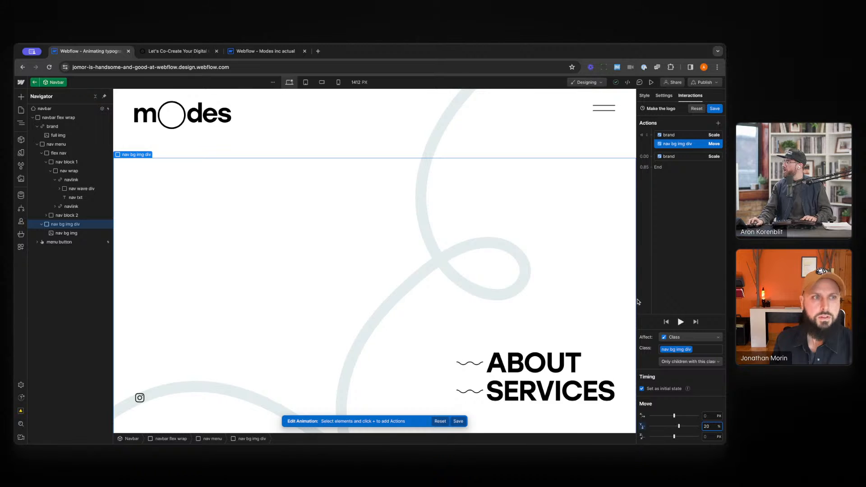
Duplicate the nav bg img div Move action to run with the second brand Scale, and set its vertical offset to 0%.
right_click(705, 146)
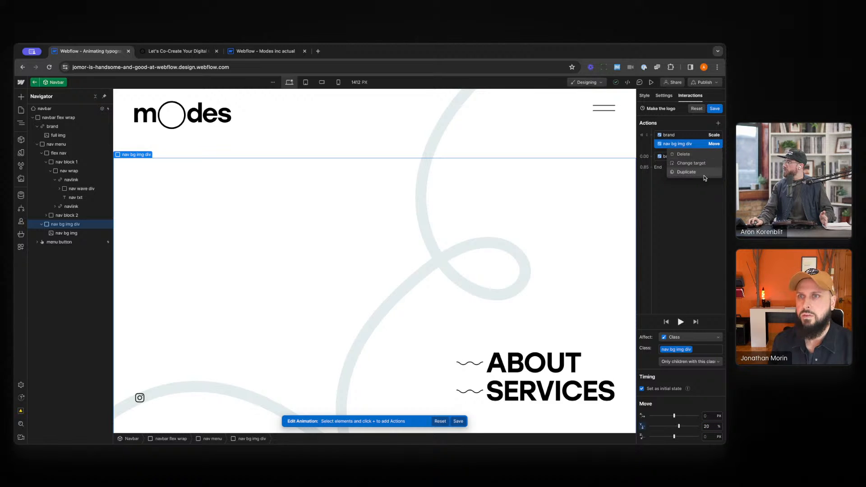
click(698, 165)
drag(698, 164, 695, 170)
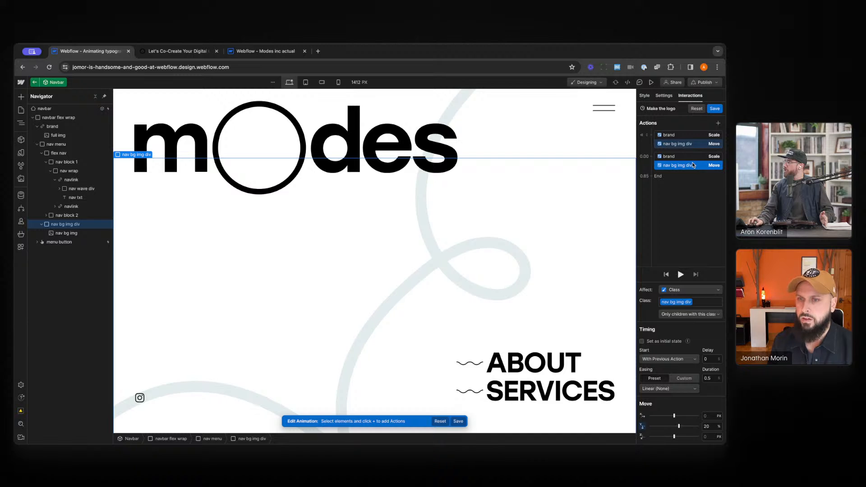
double_click(712, 426)
text(0)
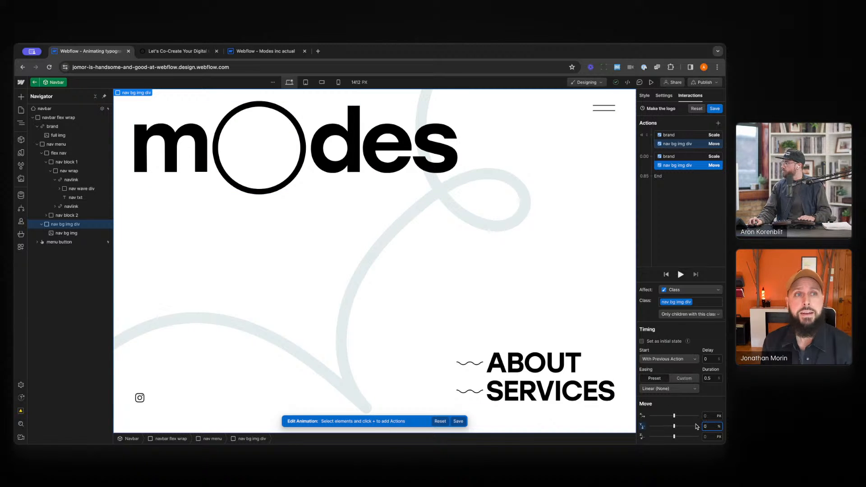
Set the duration of the second nav bg img div Move action to 0.85 seconds.
click(713, 380)
key(BackSpace)
text(8)
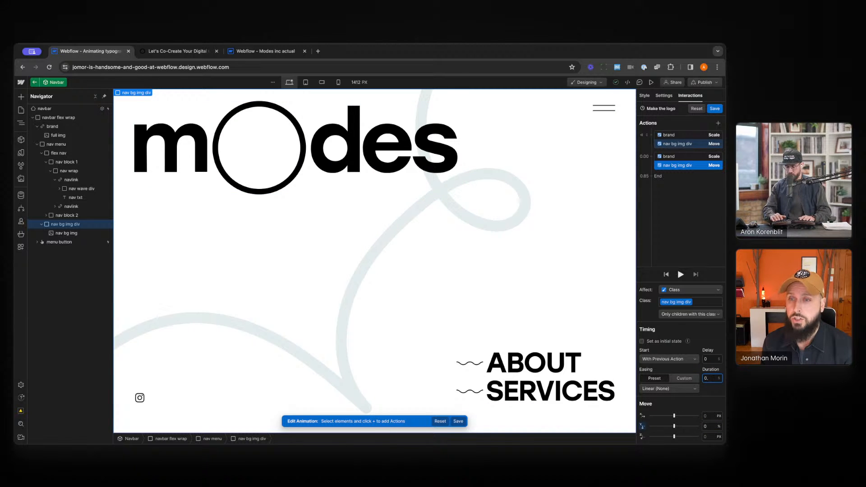
text(50)
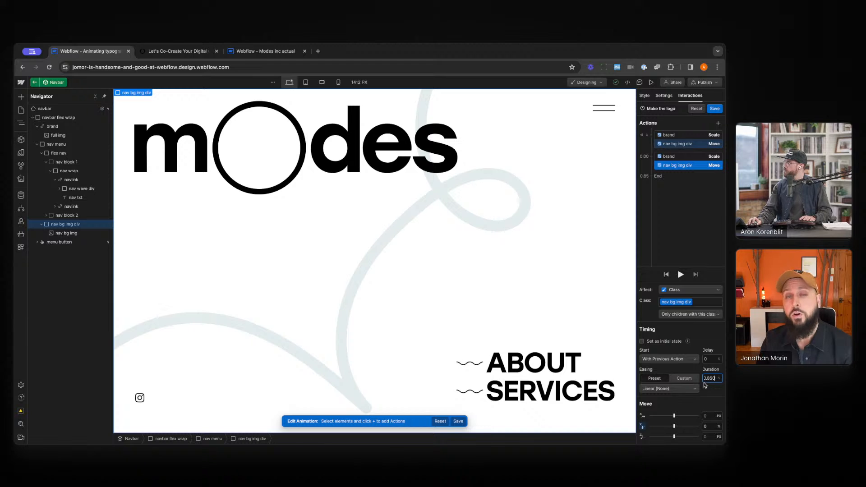
key(Return)
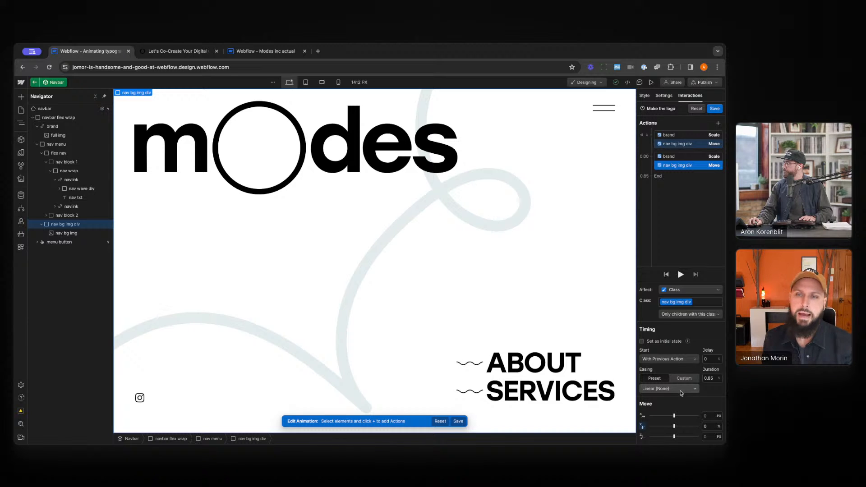
Look through the Move action's easing presets and check the menu-opening easing in the navbar's settings.
click(681, 389)
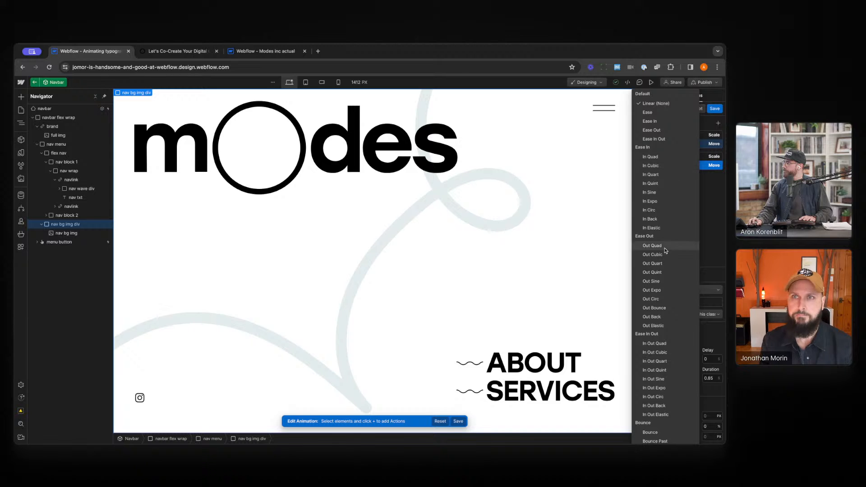
click(705, 236)
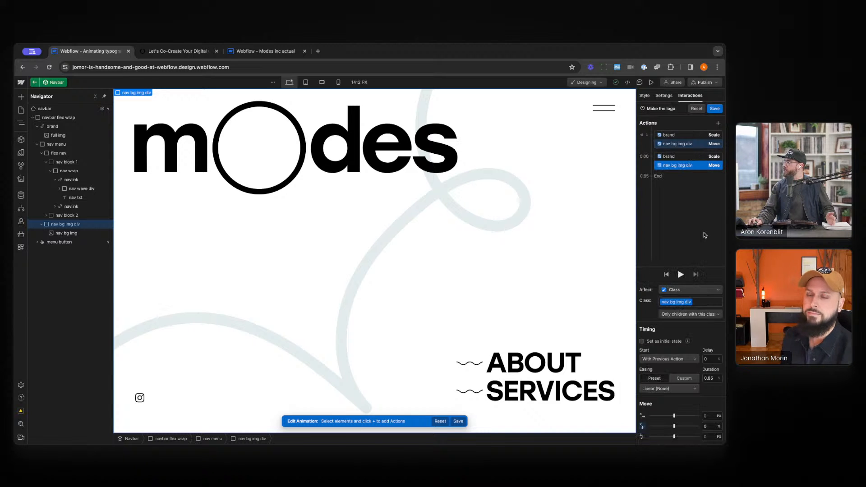
click(176, 106)
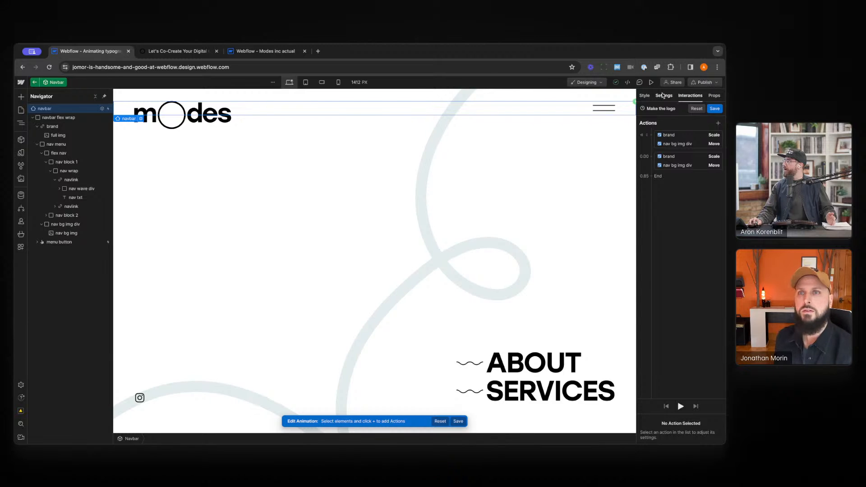
click(663, 95)
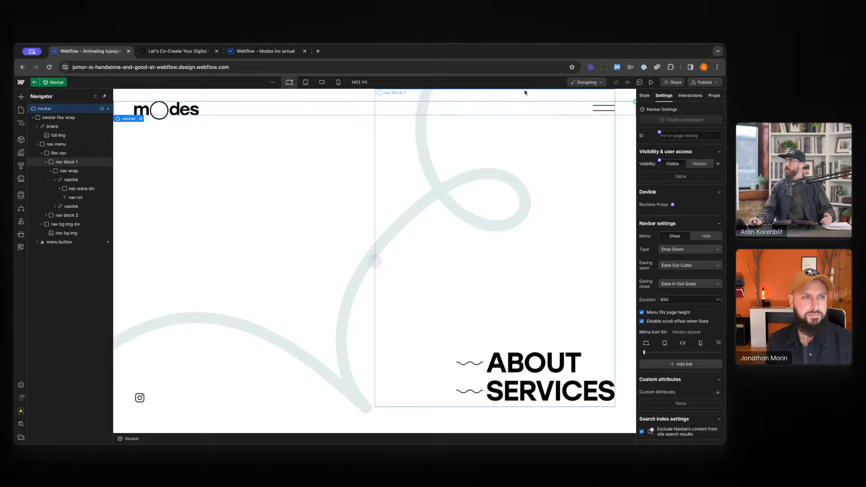
Set the easing of the second nav bg img div Move action to Out Cubic, then play and save the Make the logo animation.
click(681, 96)
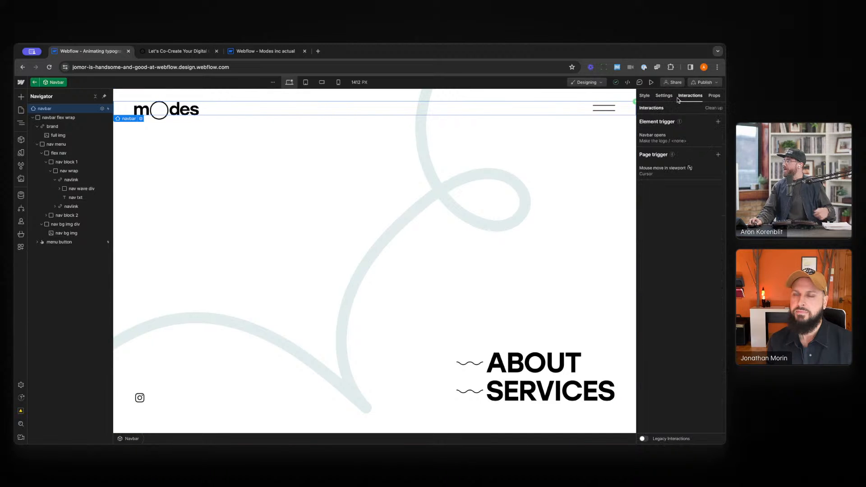
click(686, 136)
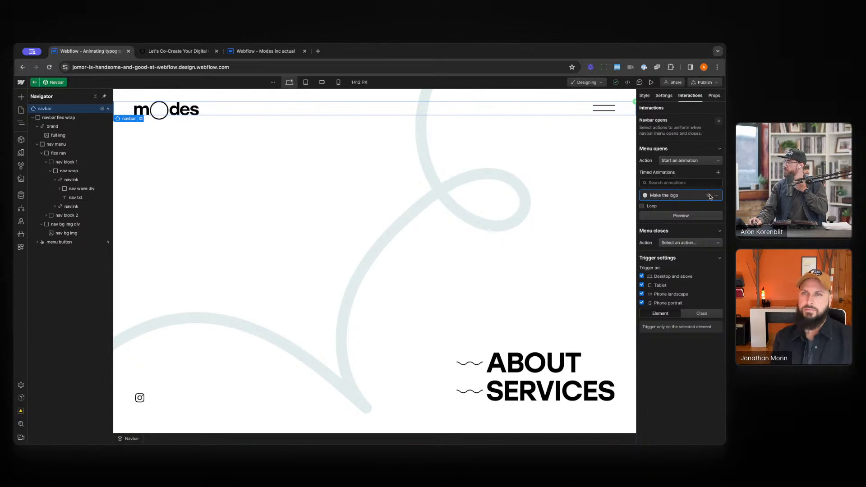
click(707, 195)
click(689, 166)
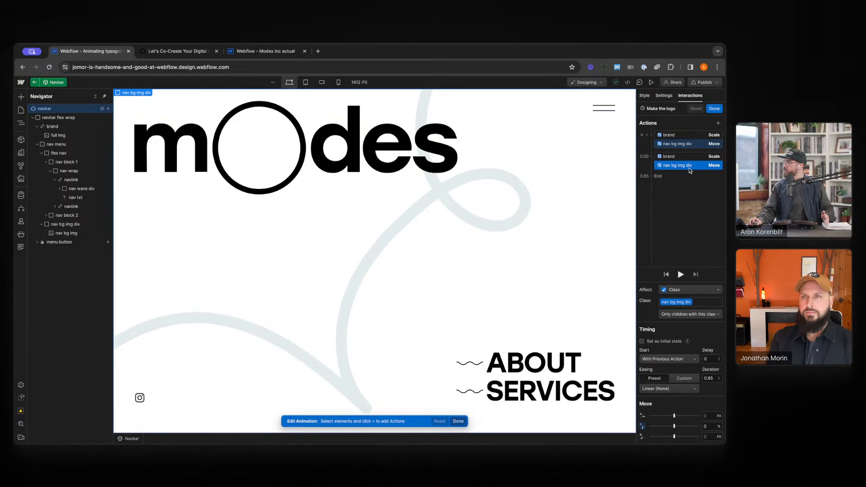
click(679, 389)
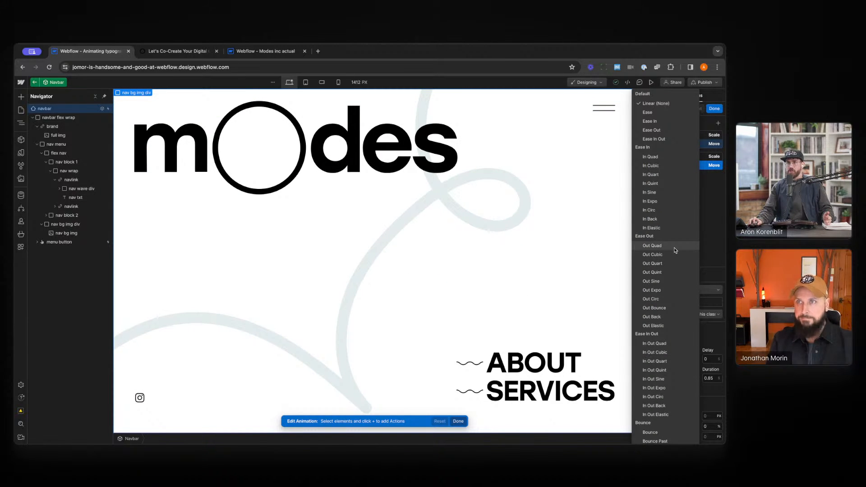
click(653, 254)
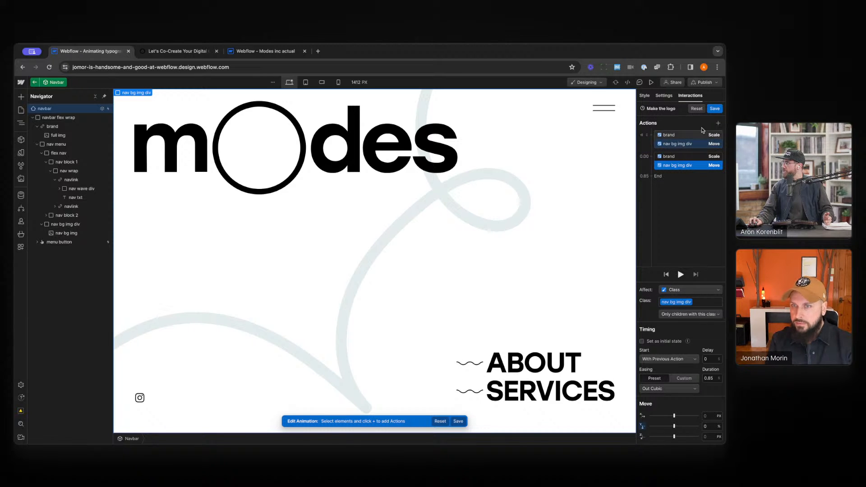
click(681, 275)
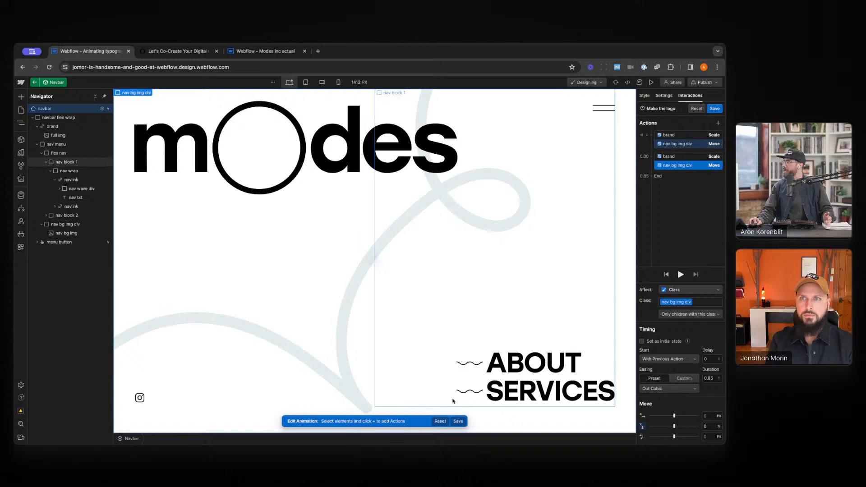
click(714, 109)
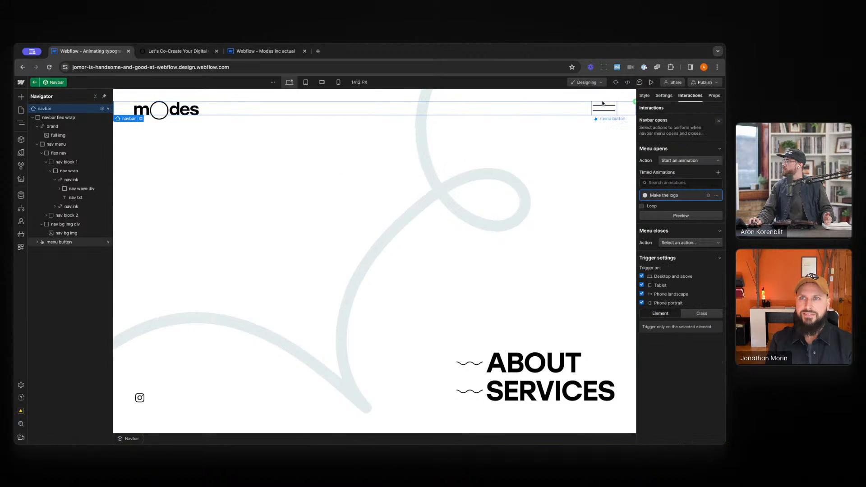
Preview the navbar's menu opening and closing to check the logo scale and background image movement.
click(651, 82)
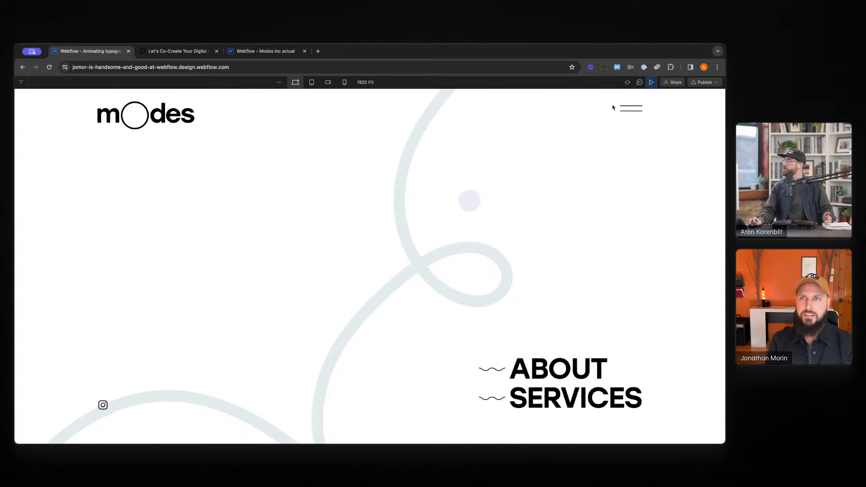
click(638, 111)
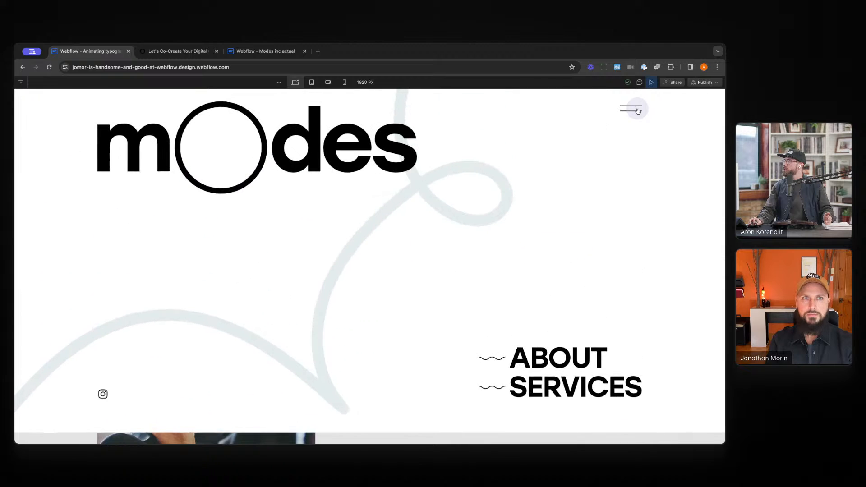
click(638, 111)
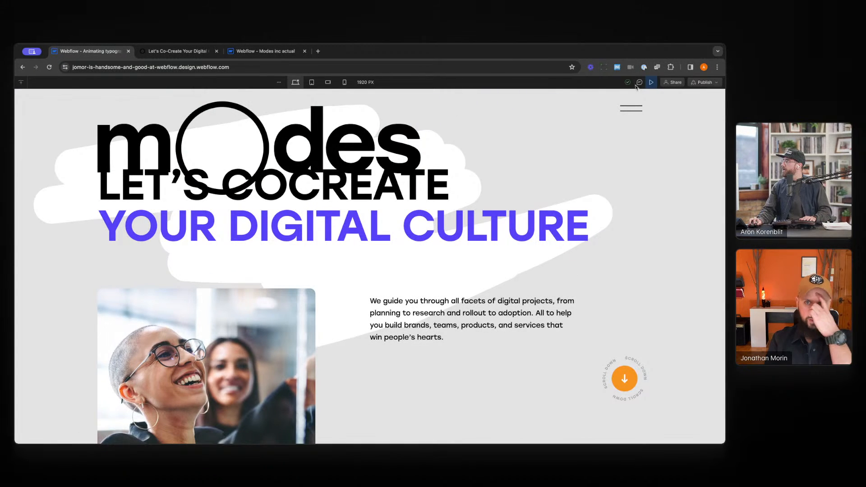
click(651, 82)
click(651, 83)
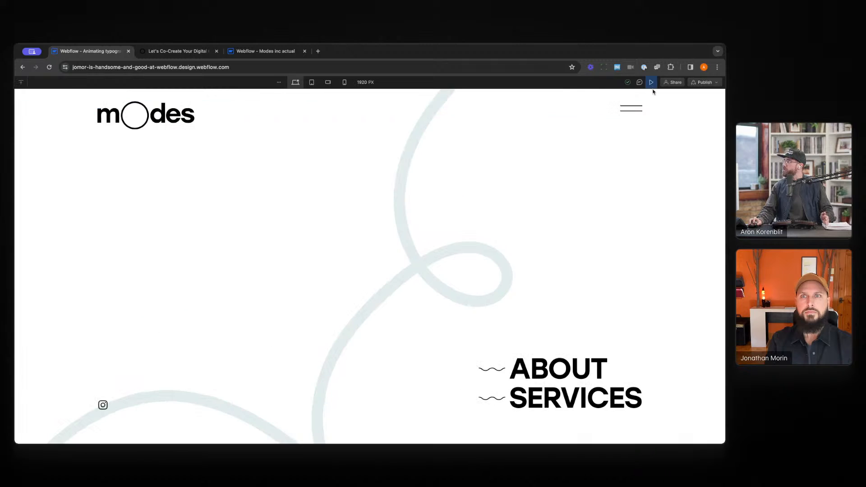
click(633, 109)
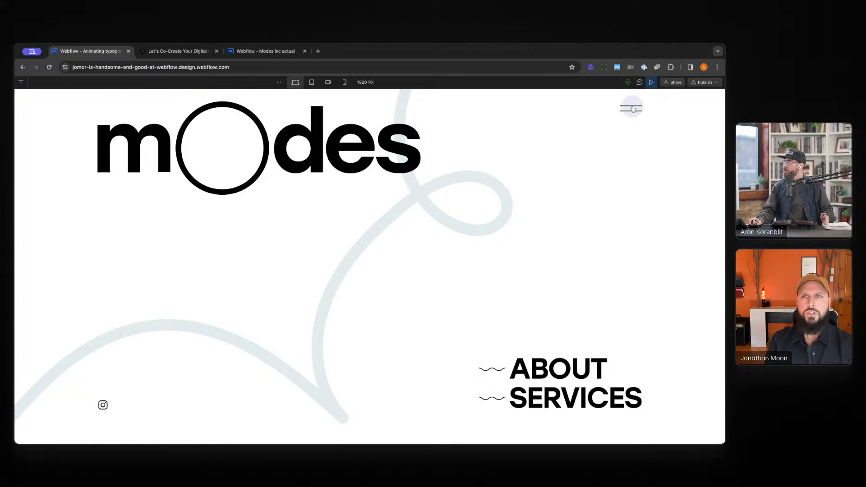
click(633, 110)
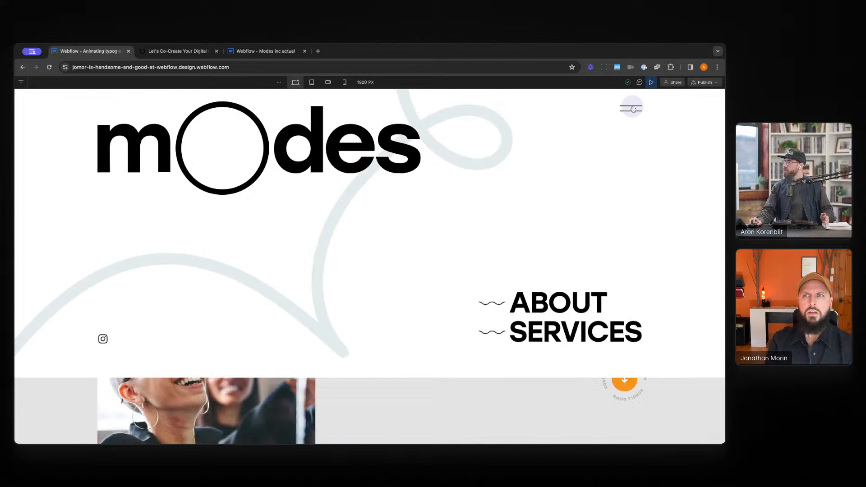
key(Escape)
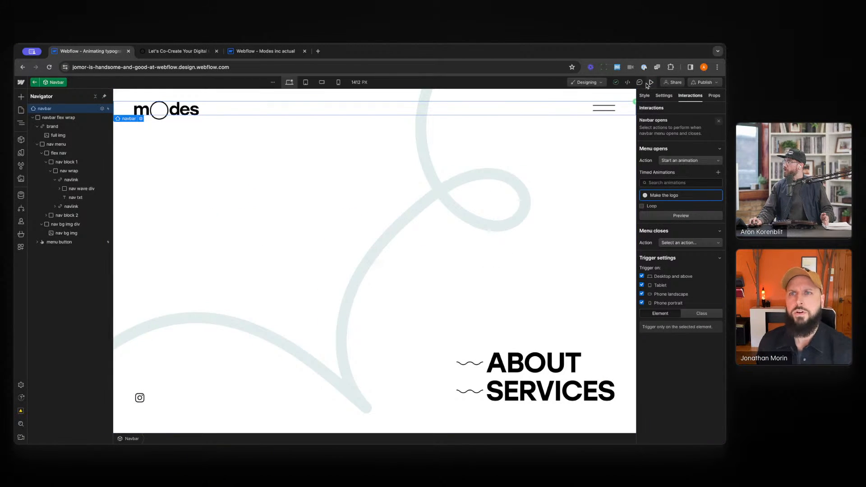
Reload the Designer and test opening and closing the menu in a preview of the Home page.
click(651, 82)
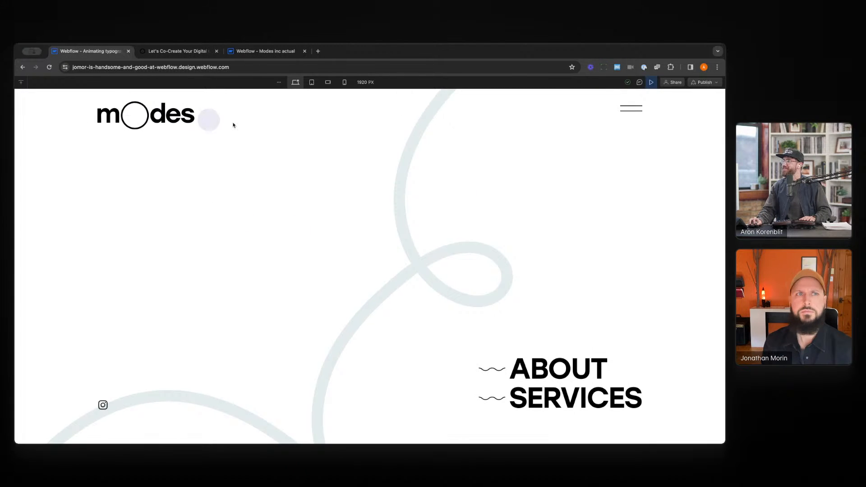
key(super+r)
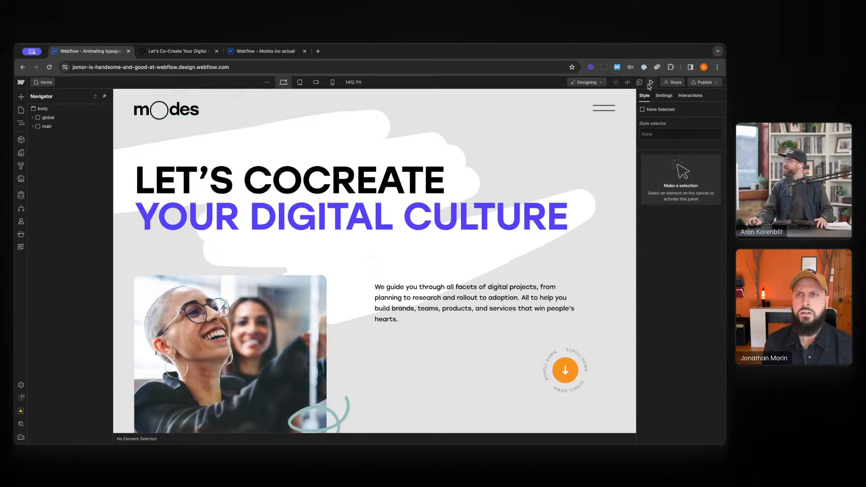
click(651, 82)
click(631, 109)
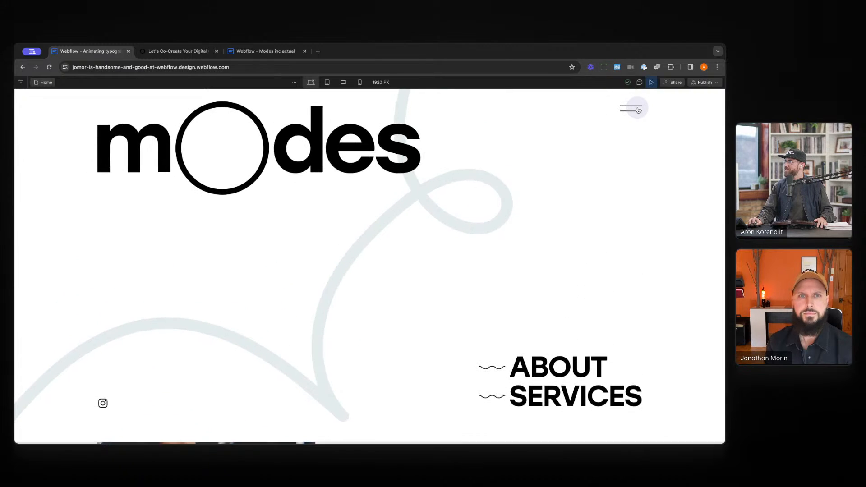
click(638, 110)
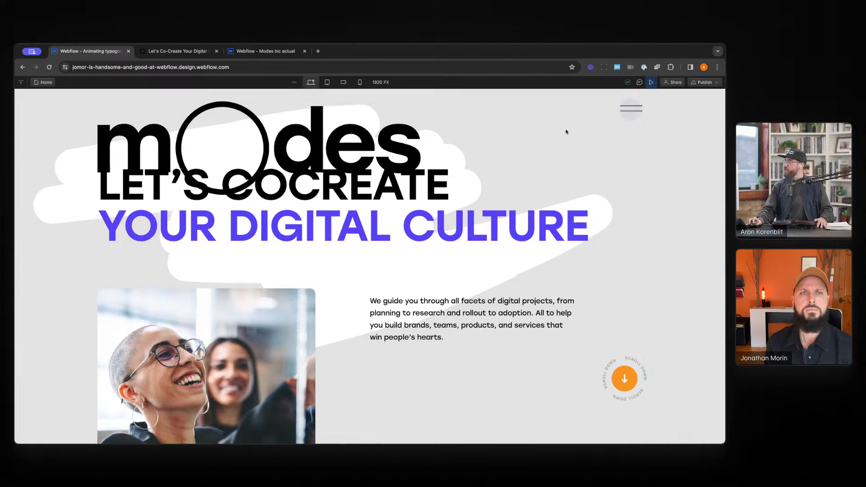
click(651, 83)
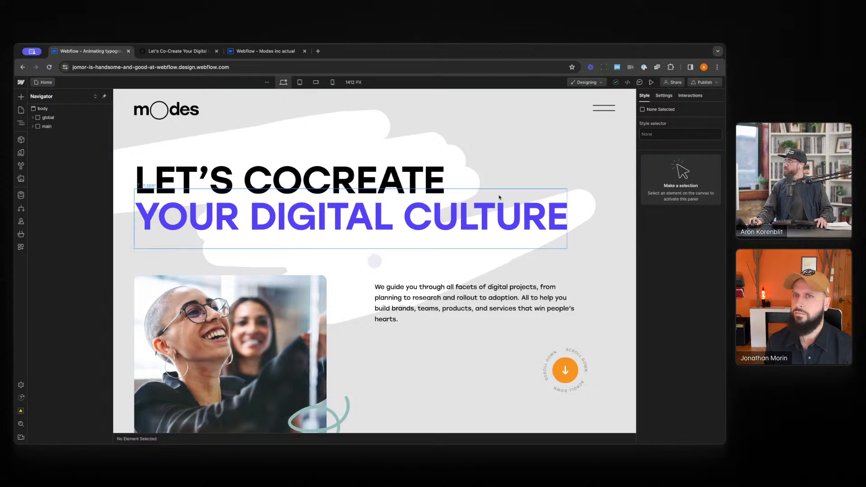
Open the Navbar component for editing with its menu shown, and select the ABOUT link text.
click(613, 113)
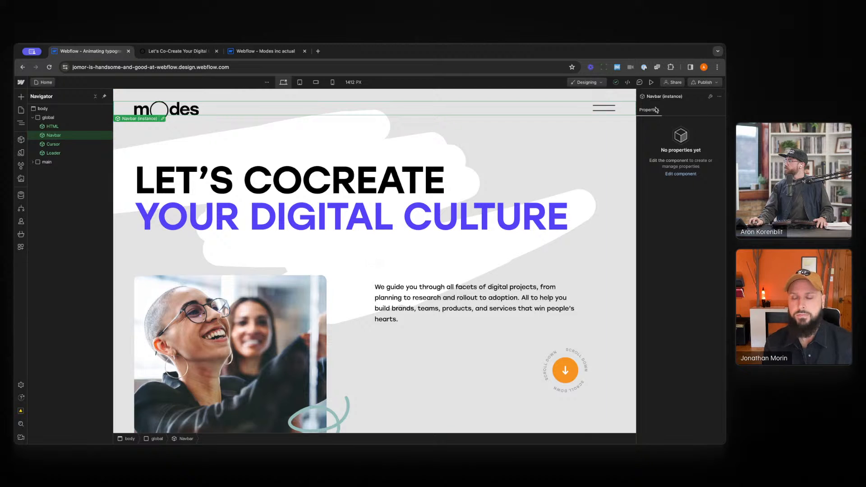
double_click(209, 111)
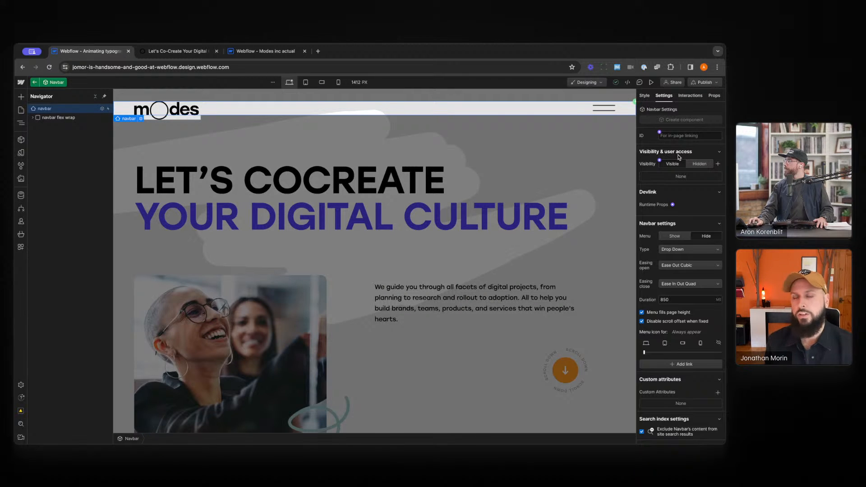
click(672, 235)
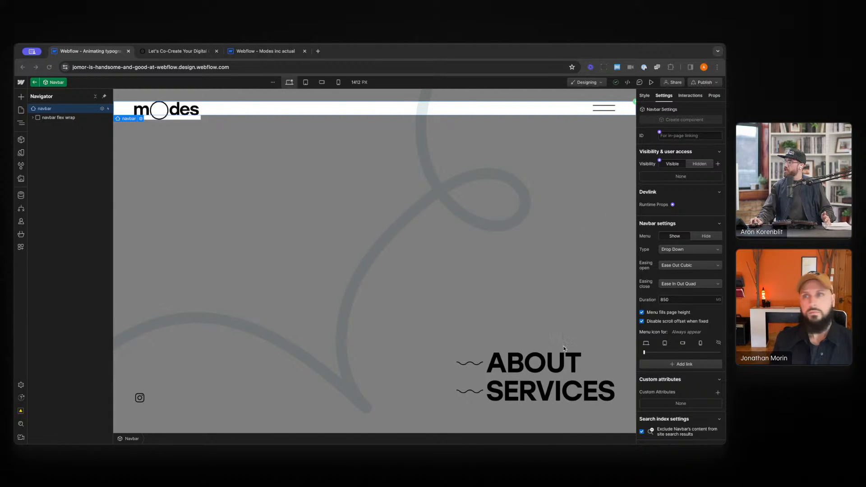
click(491, 374)
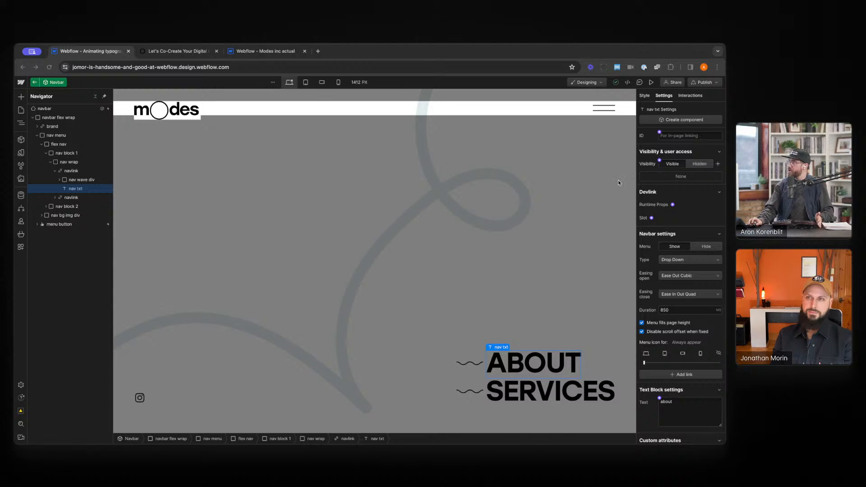
Preview the opened menu and compare it with the menu on the modesinc-copy reference site.
click(652, 83)
click(634, 107)
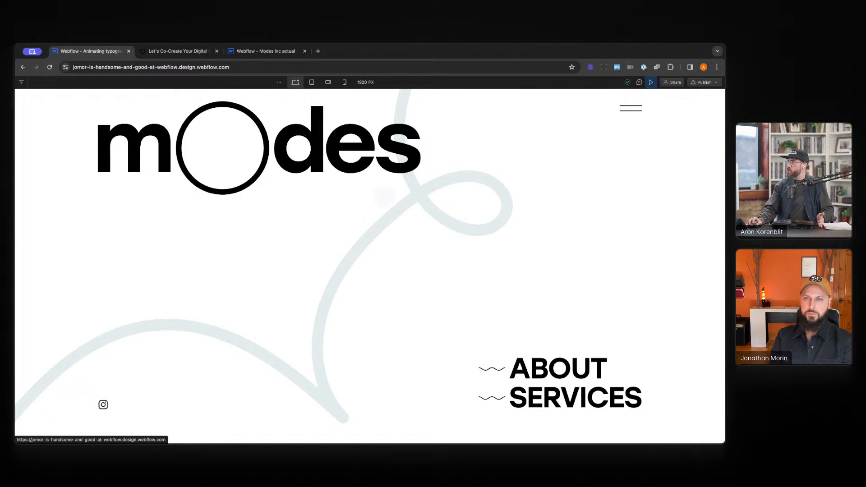
click(188, 54)
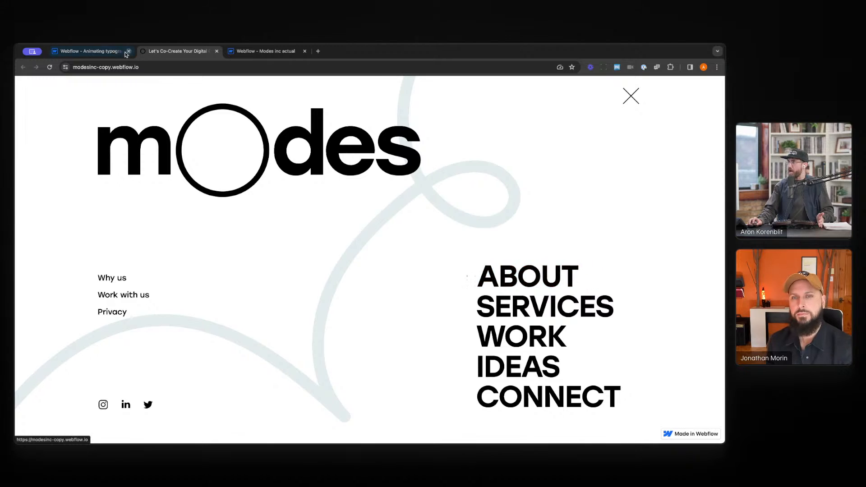
click(111, 52)
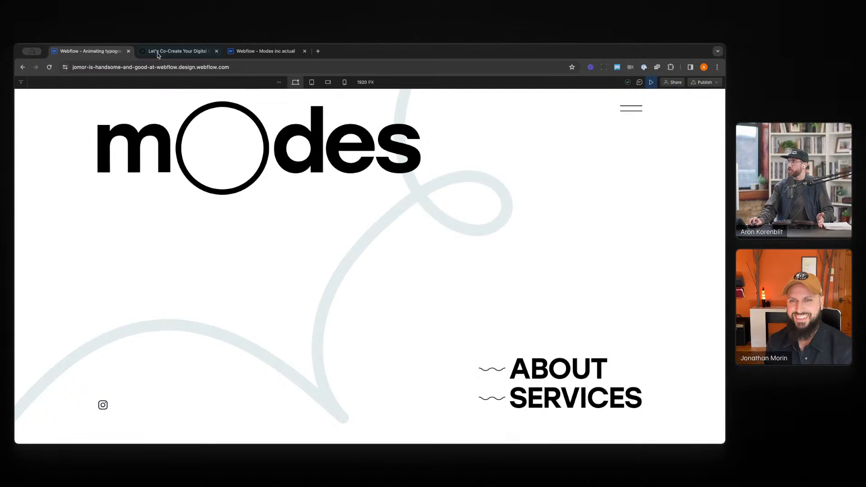
Examine the reference site's menu opening and closing, including the logo, menu icon and navigation link animations.
click(176, 51)
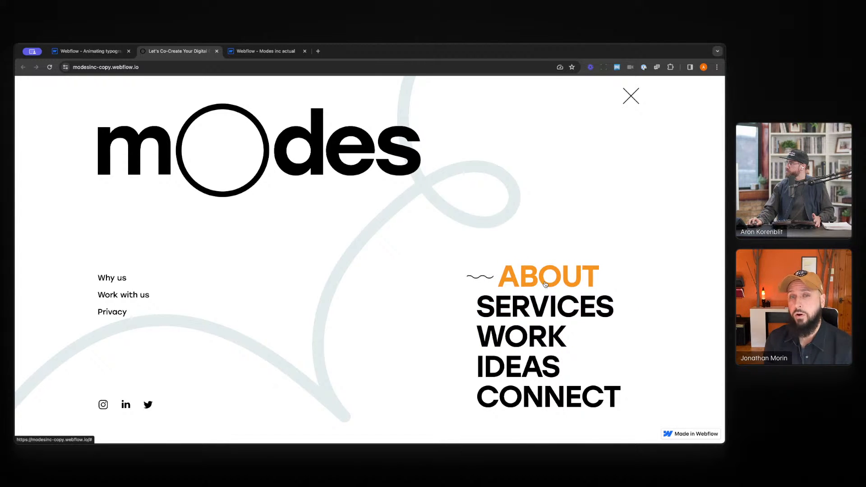
click(633, 96)
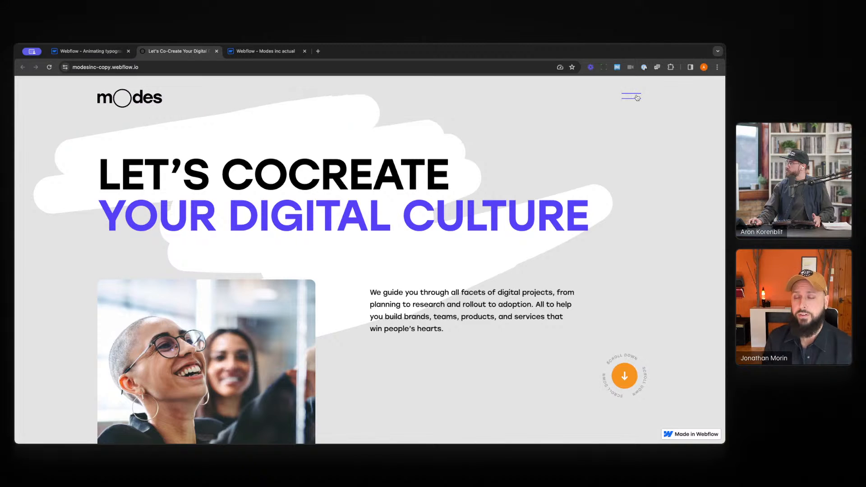
click(636, 98)
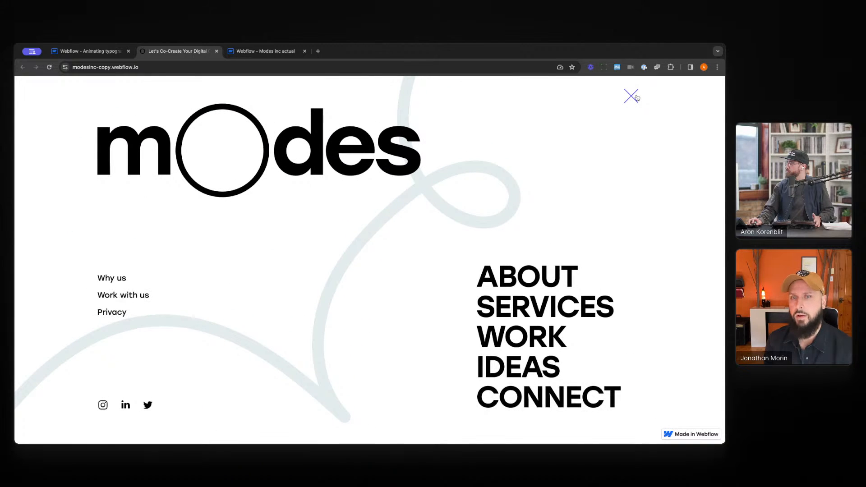
click(636, 97)
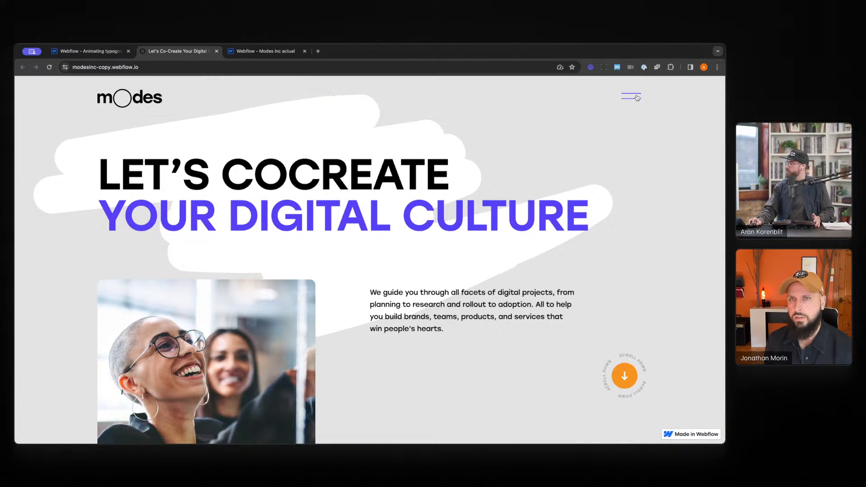
click(636, 97)
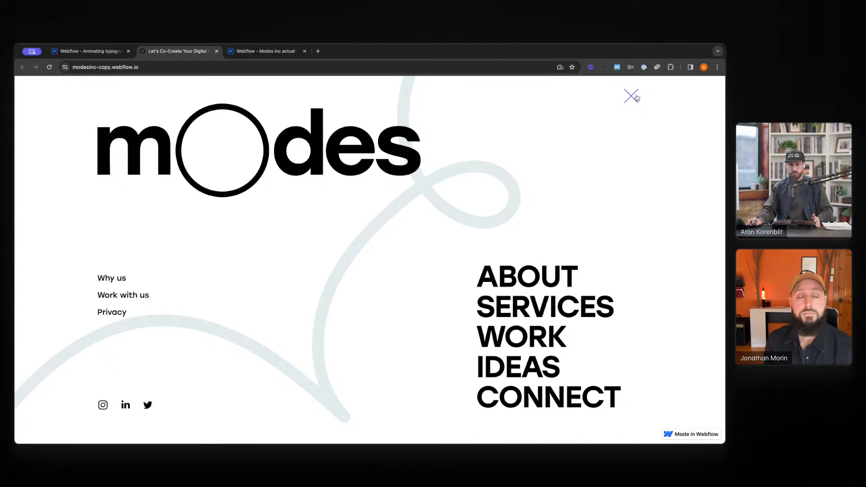
click(636, 97)
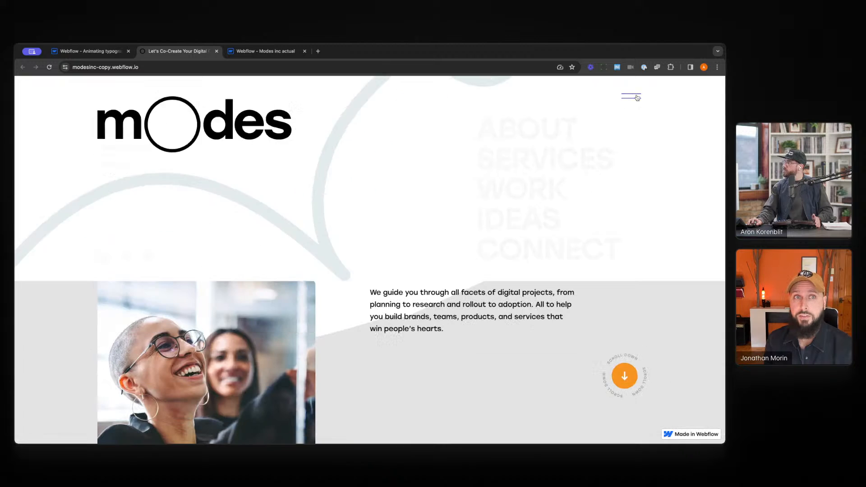
click(637, 97)
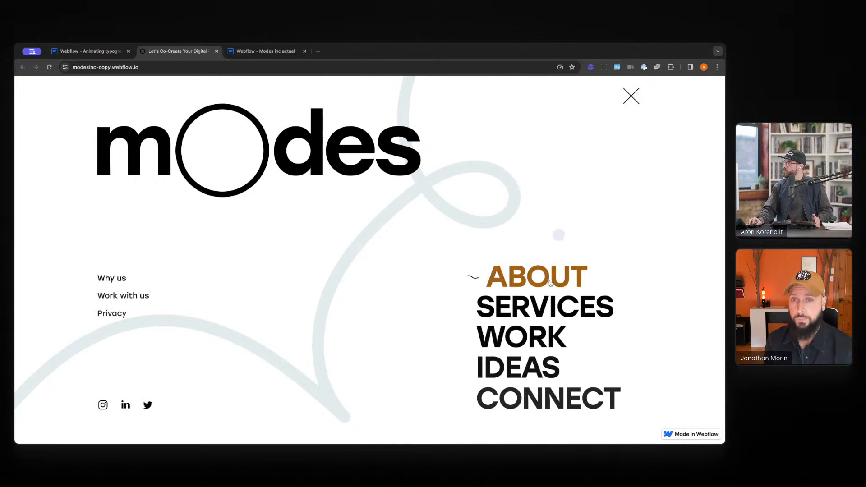
click(633, 101)
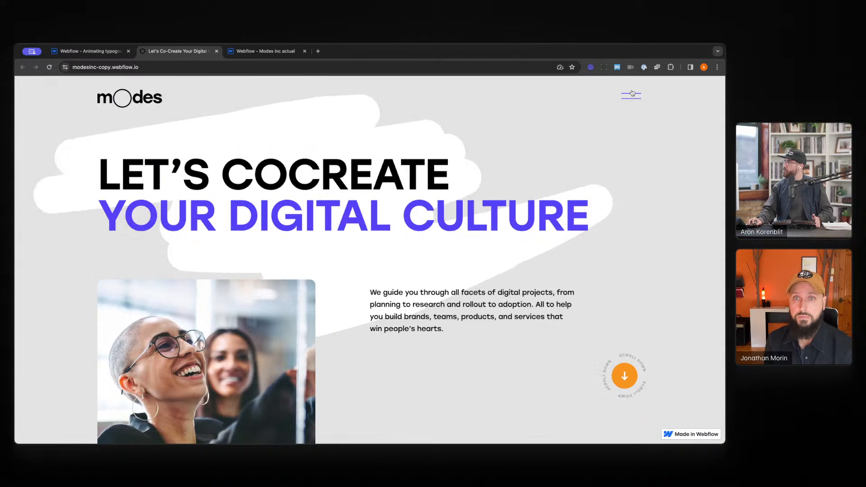
click(632, 96)
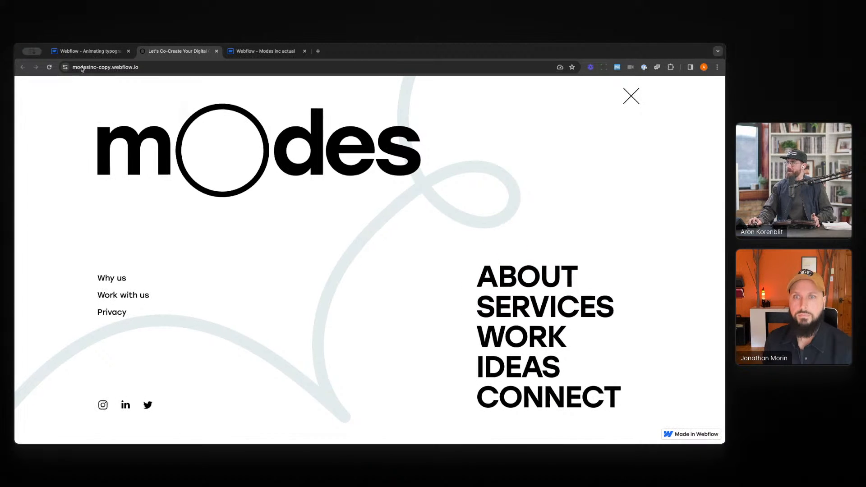
Switch back to the Webflow Designer, exit preview, and open the Navbar's menu-opening animation "Make the logo" for editing.
click(98, 56)
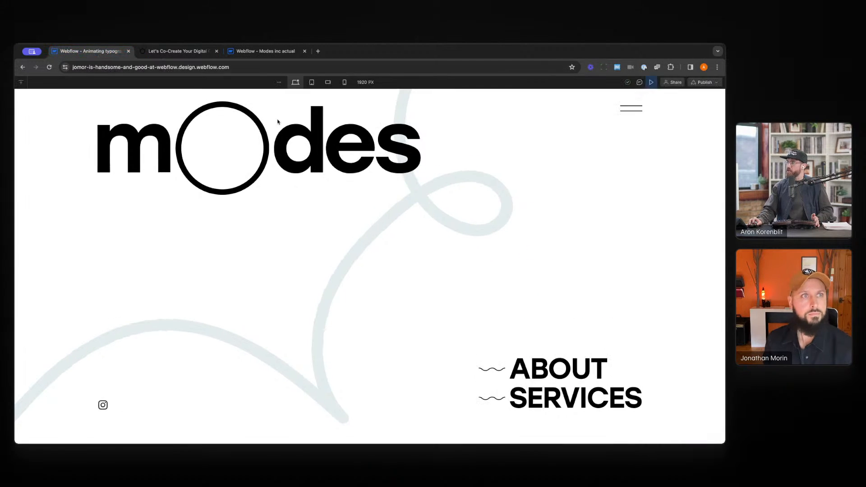
scroll(635, 112, down, 1)
click(635, 112)
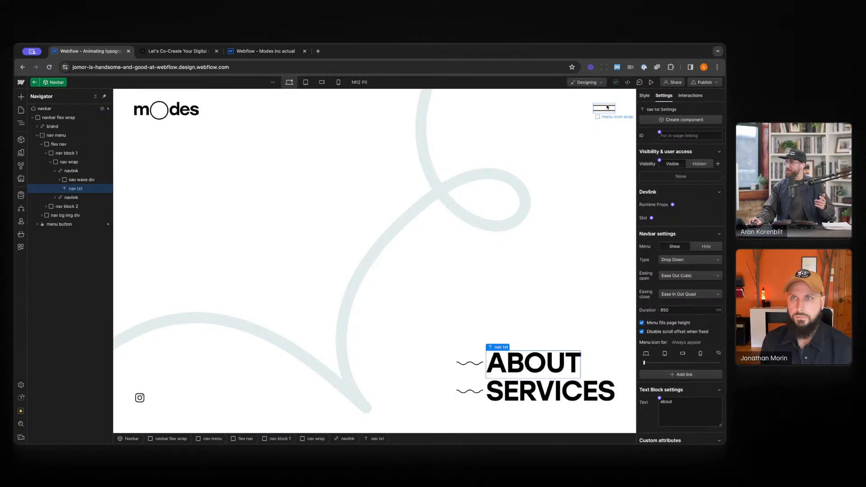
click(651, 82)
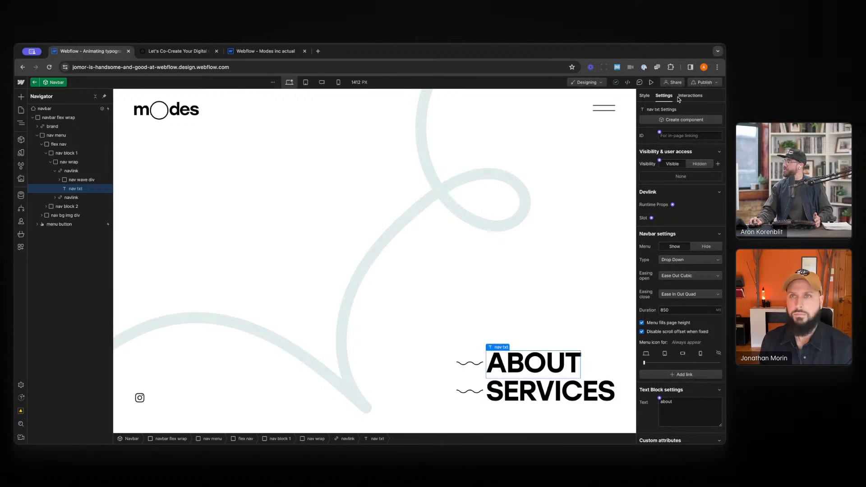
click(604, 108)
click(690, 96)
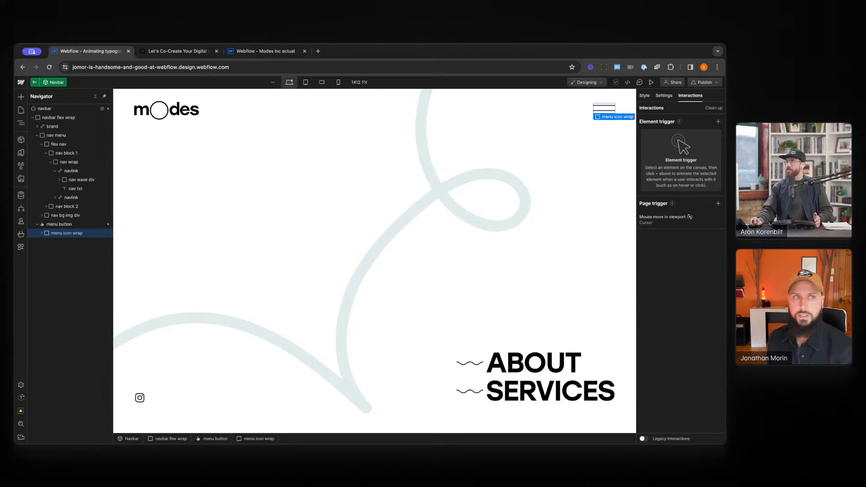
click(92, 108)
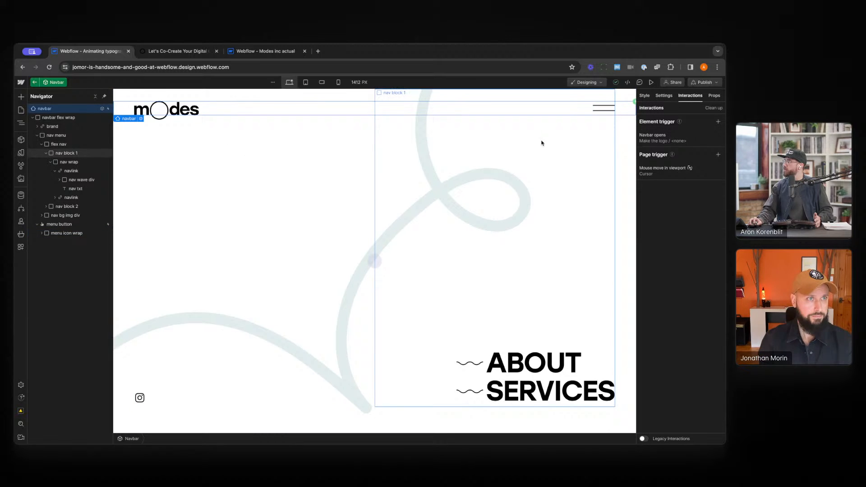
click(695, 136)
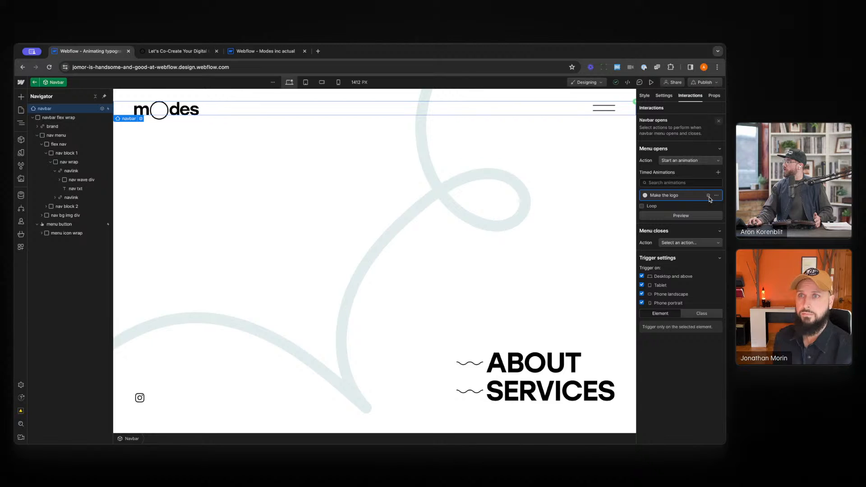
click(709, 197)
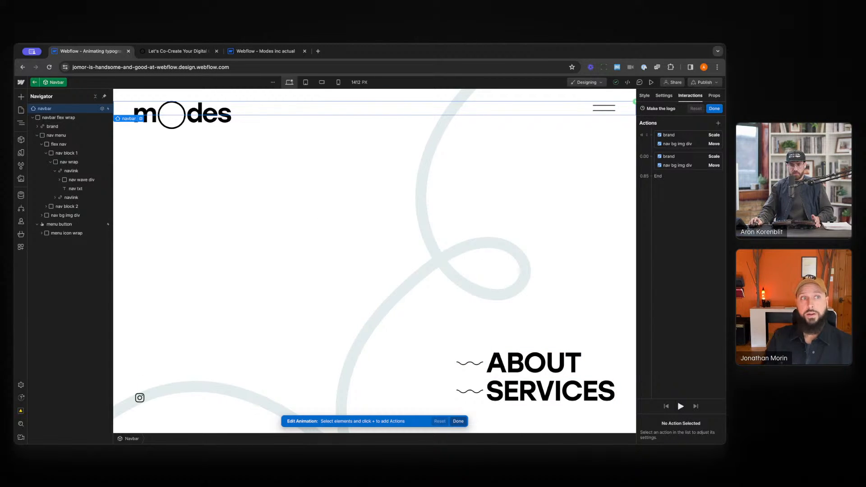
Add a Move action for the ABOUT navlink as an initial state, offset 3 REM vertically.
click(484, 374)
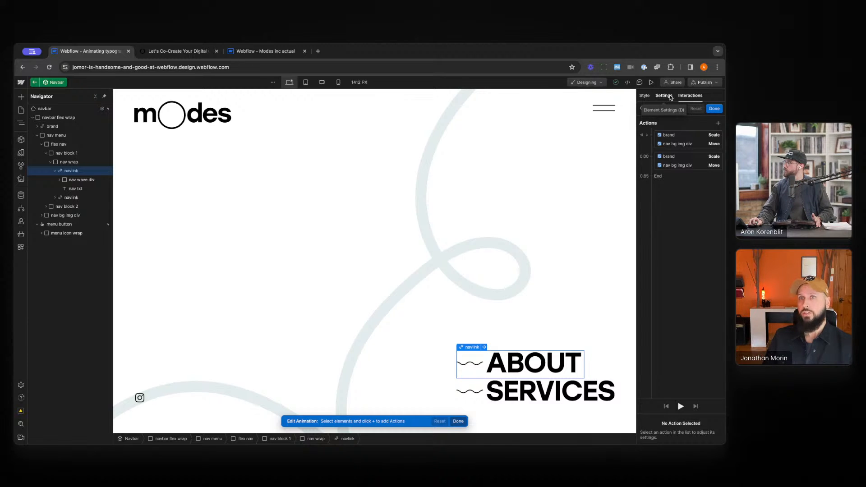
click(718, 124)
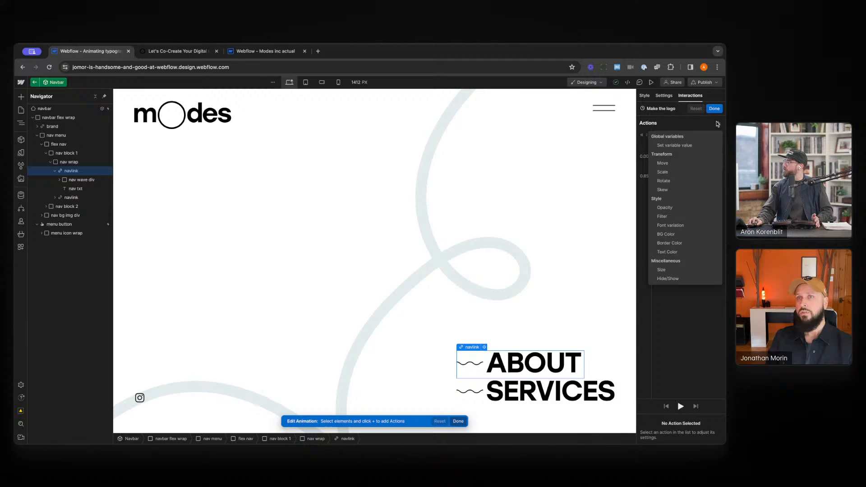
click(693, 167)
drag(690, 179, 688, 147)
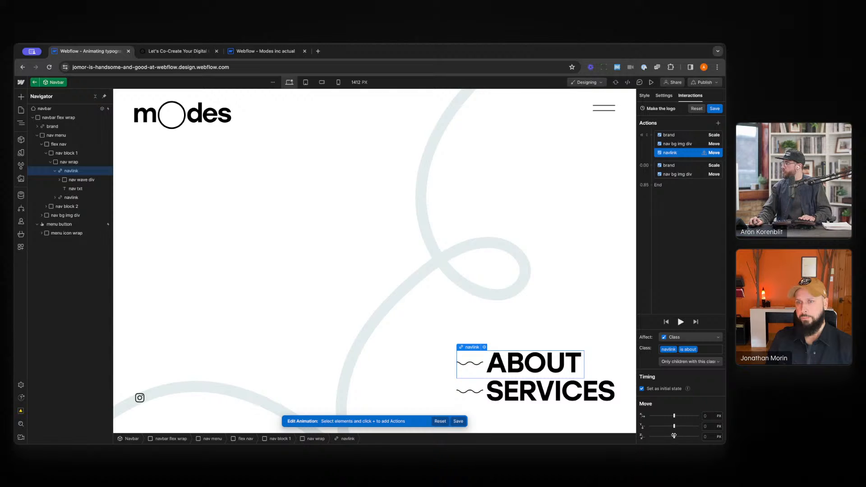
click(708, 426)
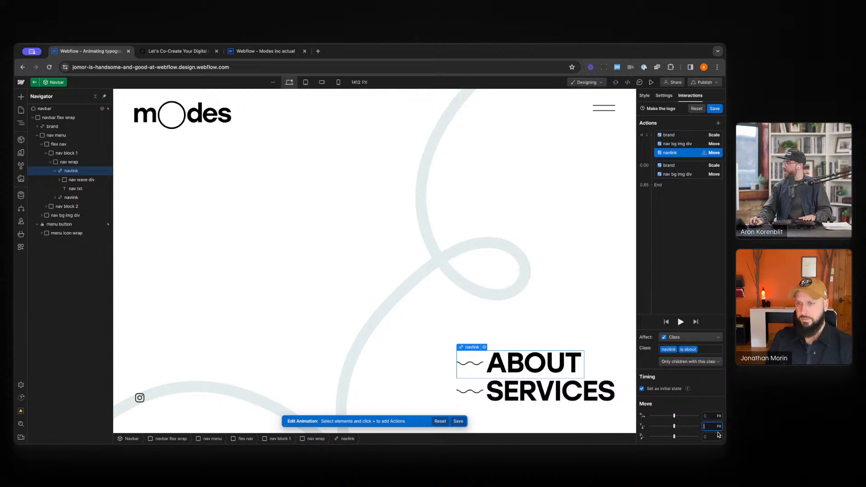
click(719, 427)
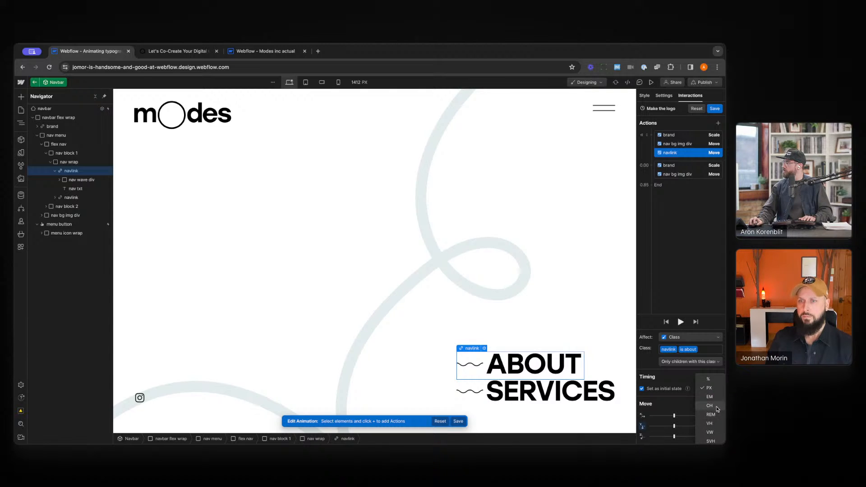
click(717, 415)
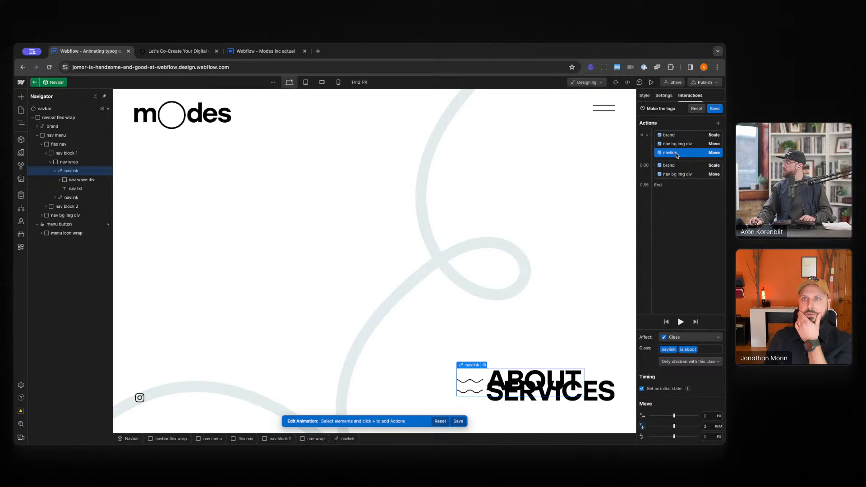
Add an Opacity action for the ABOUT navlink to the initial state and set it to 0%.
right_click(702, 155)
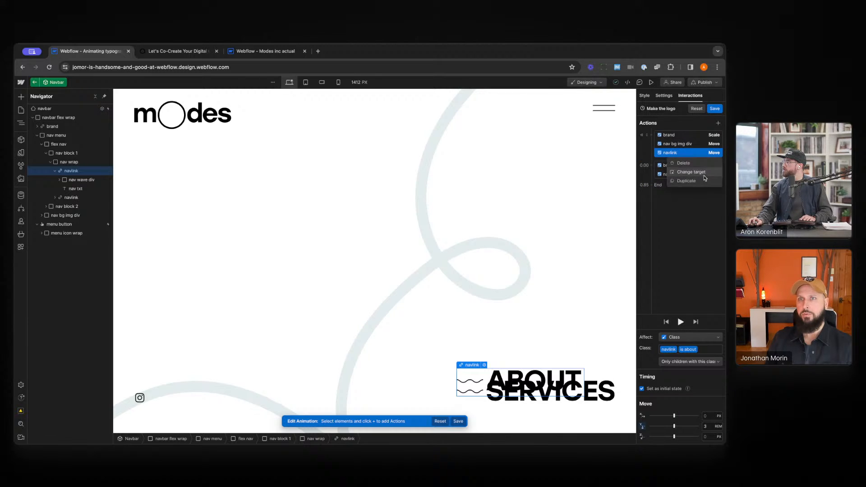
click(718, 123)
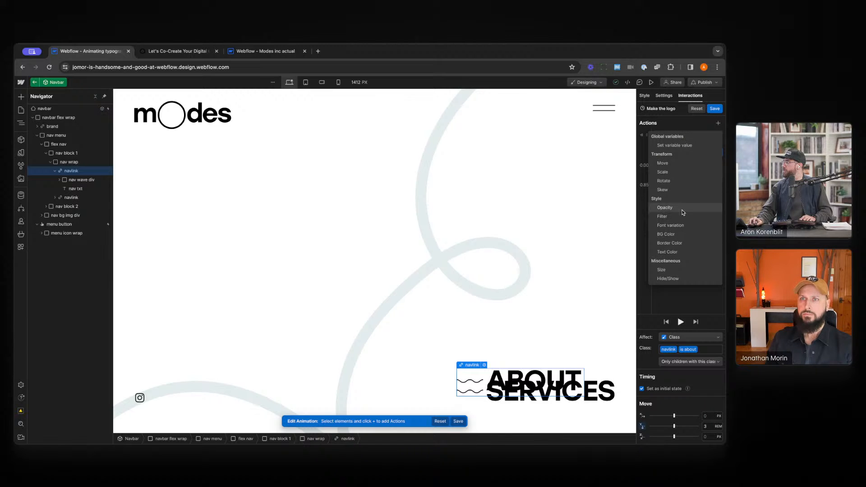
click(664, 207)
drag(677, 165, 675, 156)
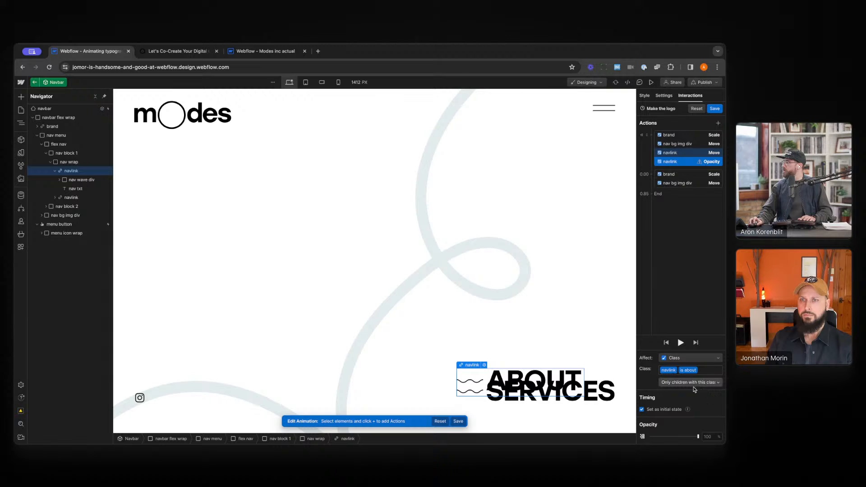
drag(698, 436, 650, 436)
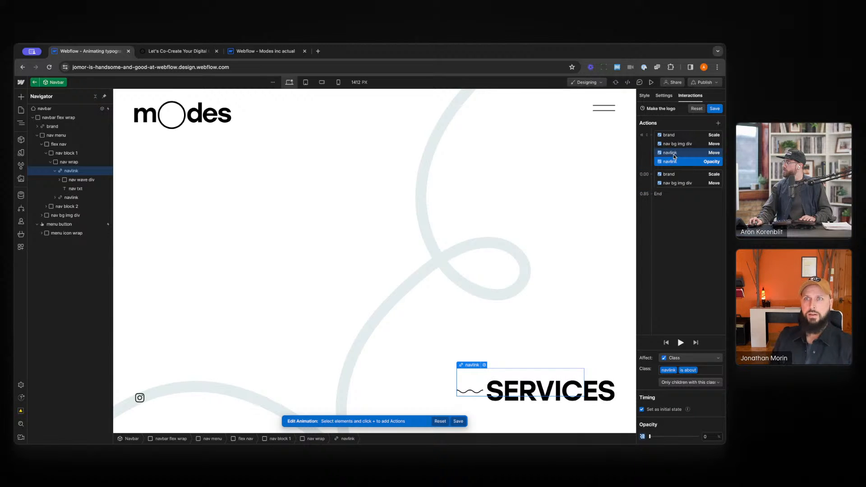
Duplicate the navlink's initial Move and Opacity actions and place the copies alongside the logo and background actions at 0.00 s.
click(675, 155)
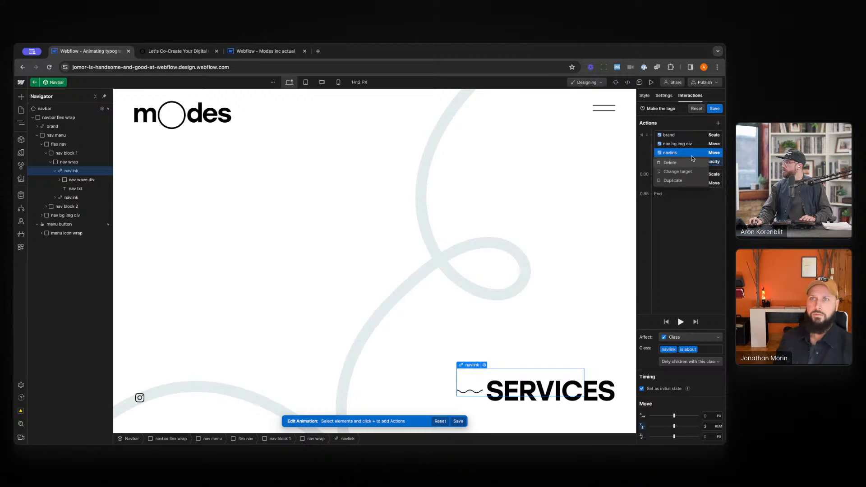
shift+click(698, 163)
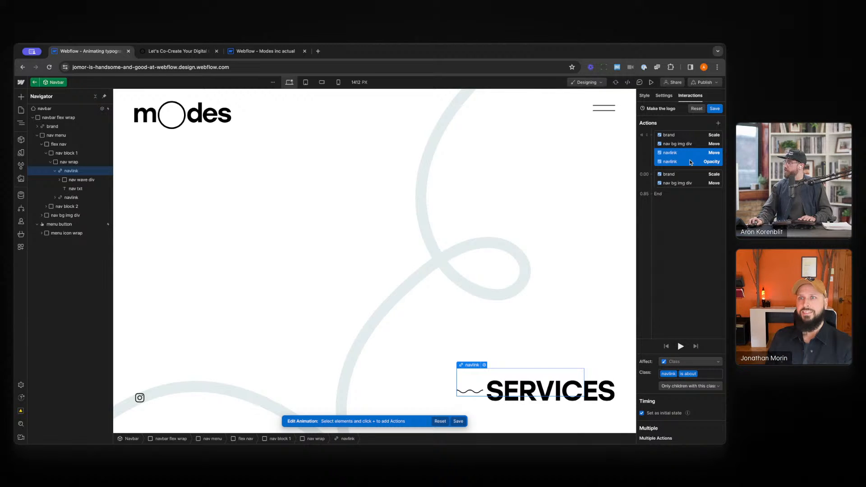
right_click(690, 162)
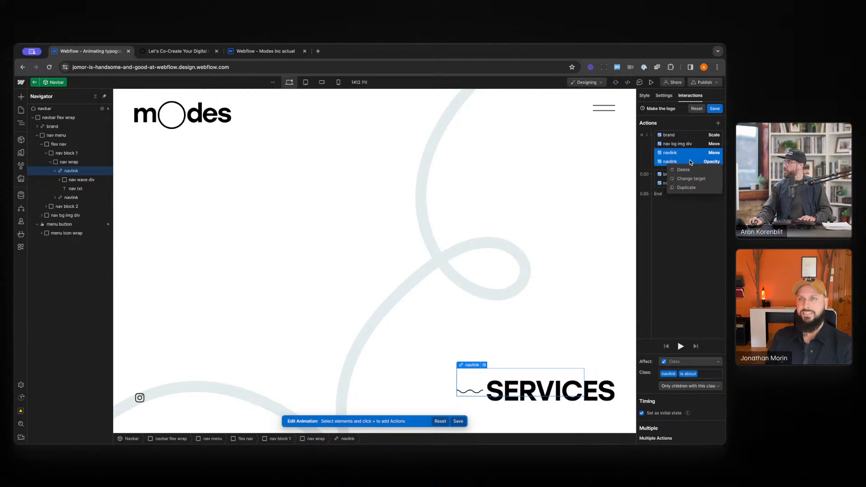
click(687, 188)
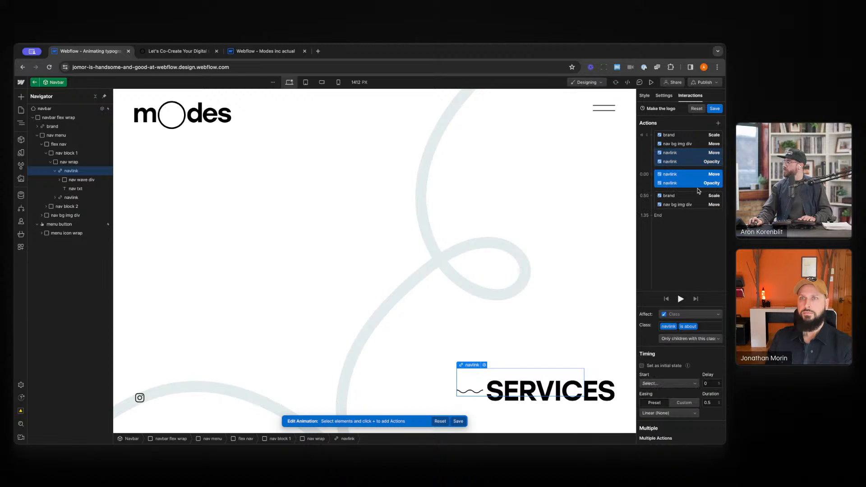
mouse_move(690, 183)
mouse_down()
mouse_move(691, 208)
mouse_move(696, 195)
mouse_up()
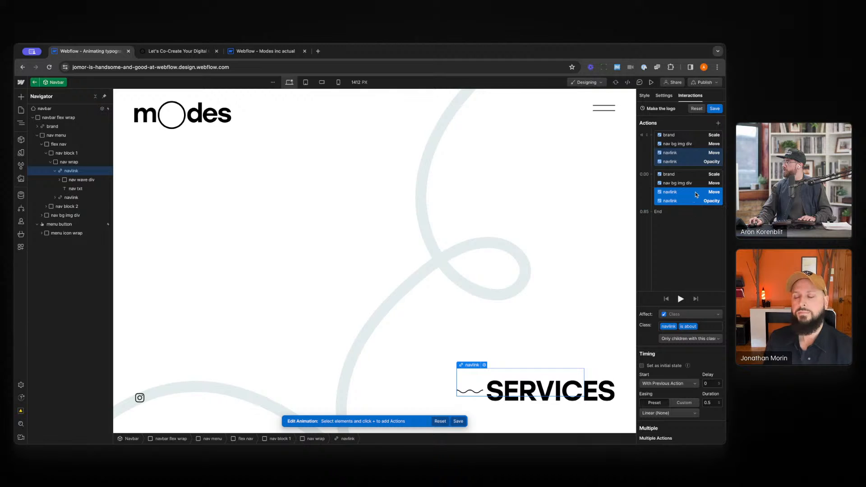
Set the duplicated navlink actions to a vertical move of 0 REM and an opacity of 100%.
click(695, 193)
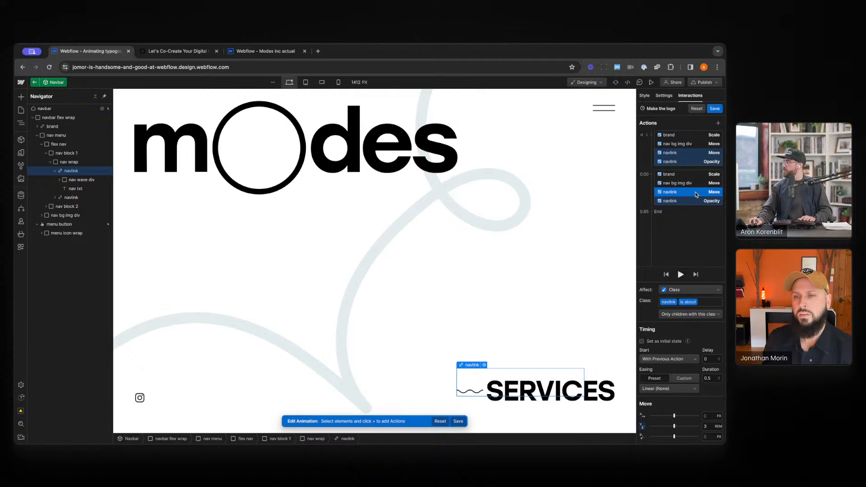
click(713, 426)
text(0)
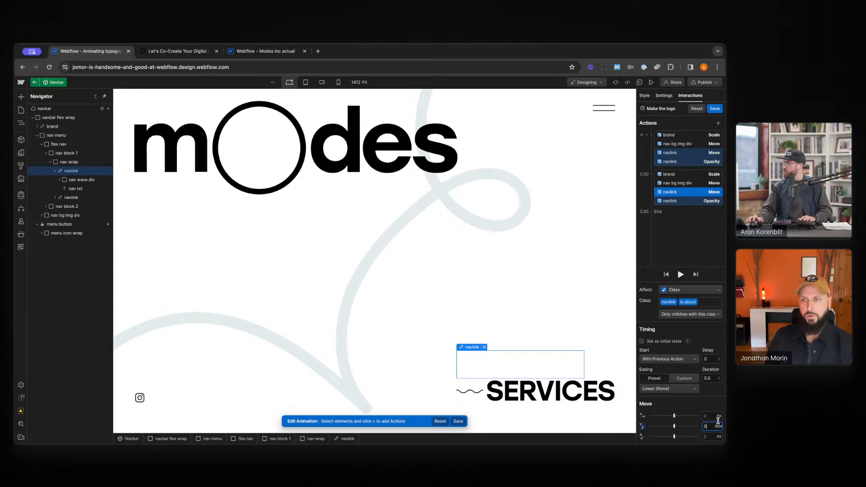
click(681, 202)
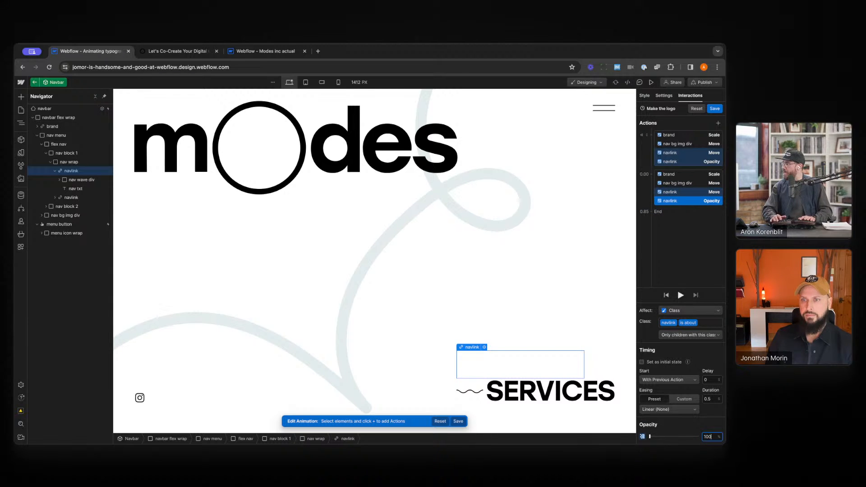
text(100)
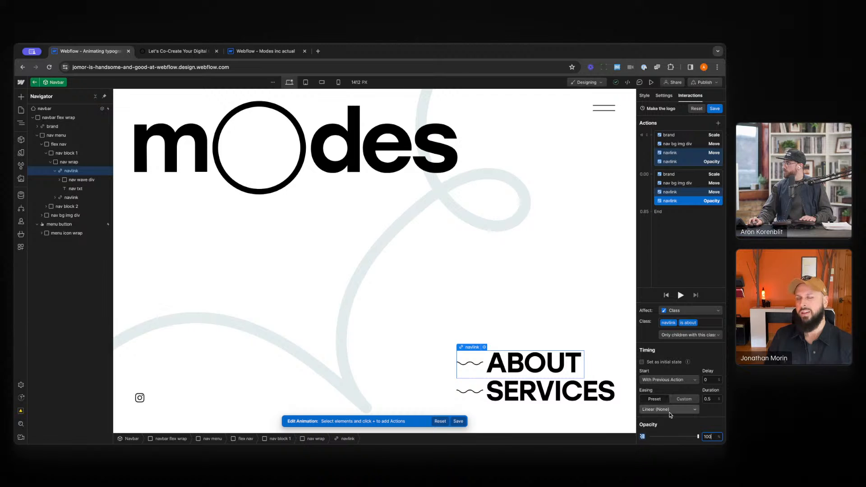
Give the navlink's timed Move action a delay of 0.3 s and a duration of 1 s.
click(694, 154)
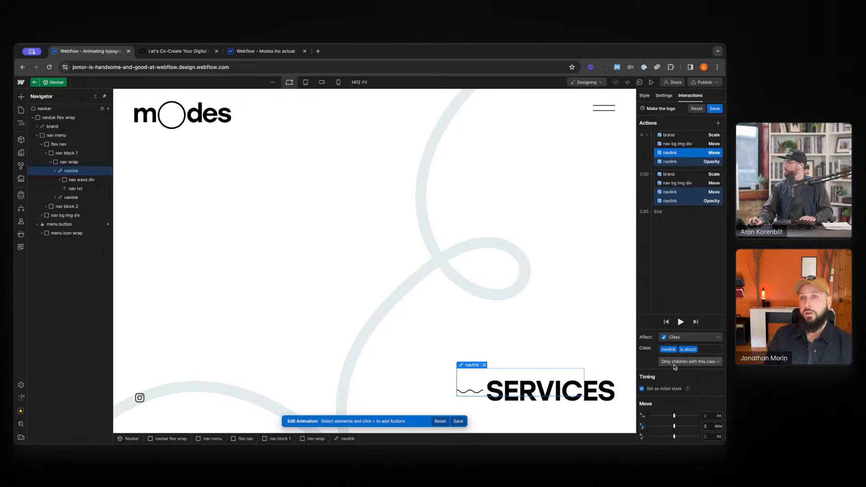
click(697, 192)
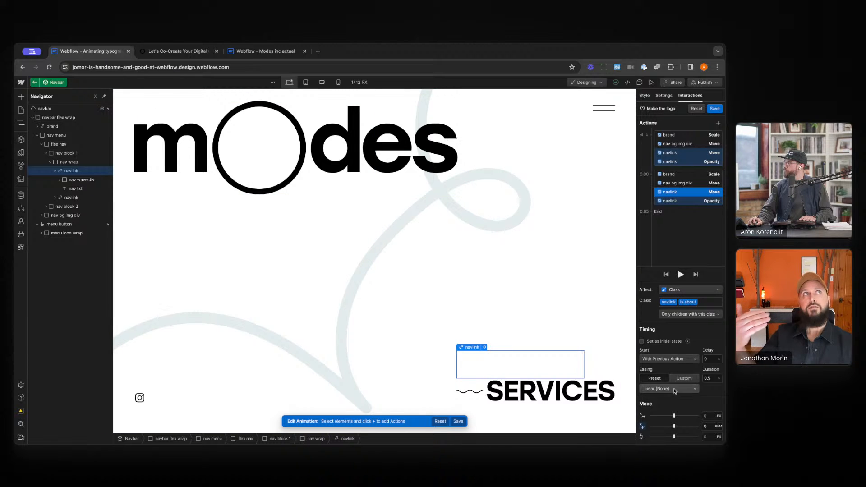
click(709, 358)
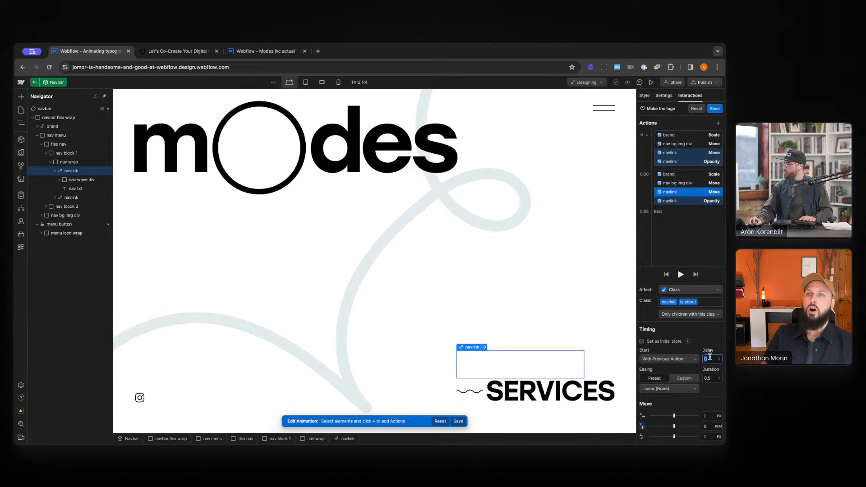
click(715, 350)
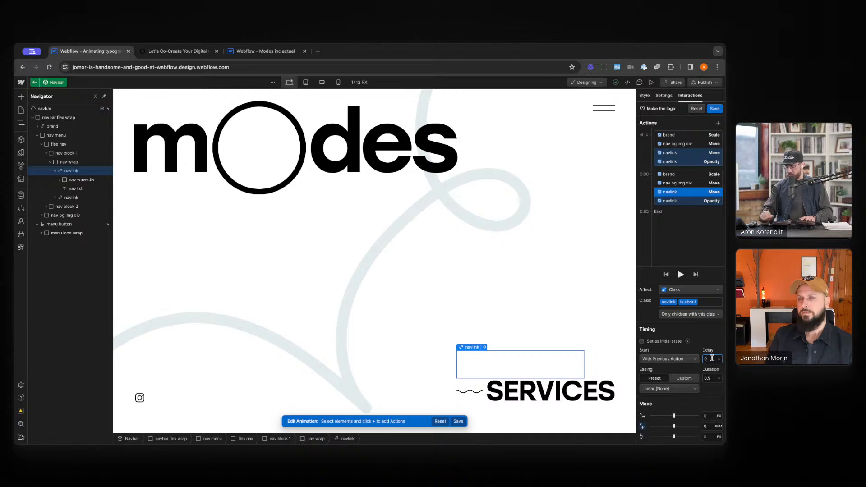
text(.)
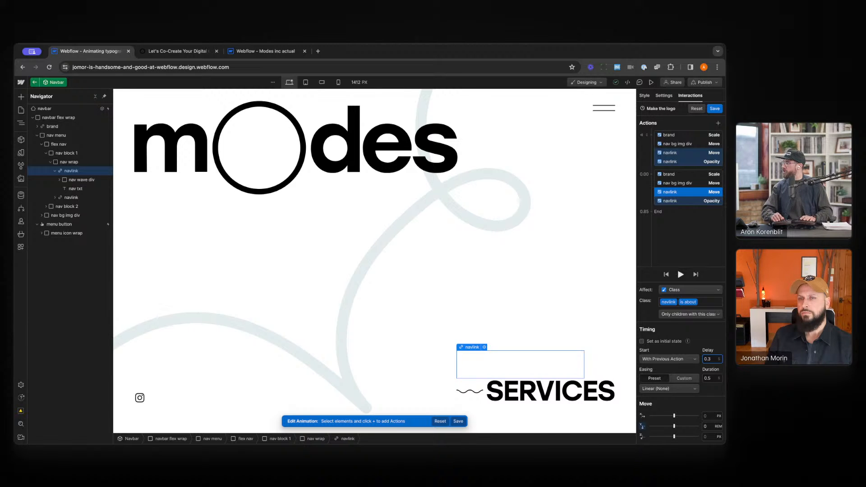
text(3)
click(711, 378)
key(BackSpace)
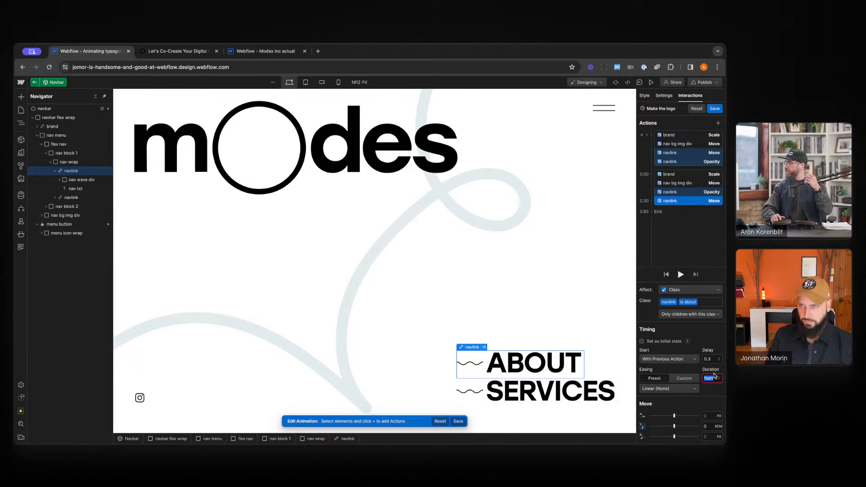
text(0.7)
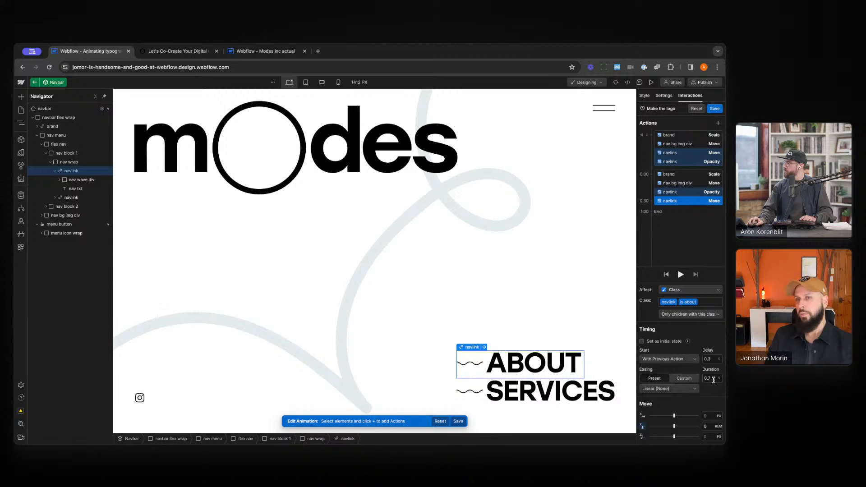
text(1)
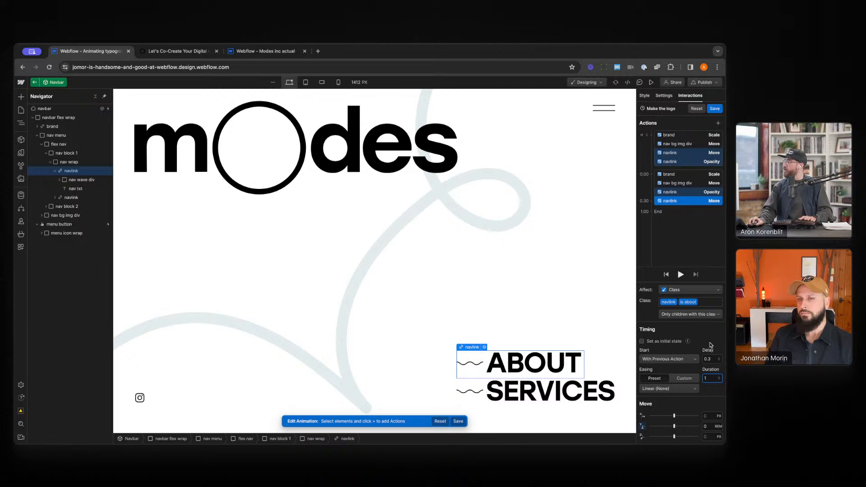
key(Return)
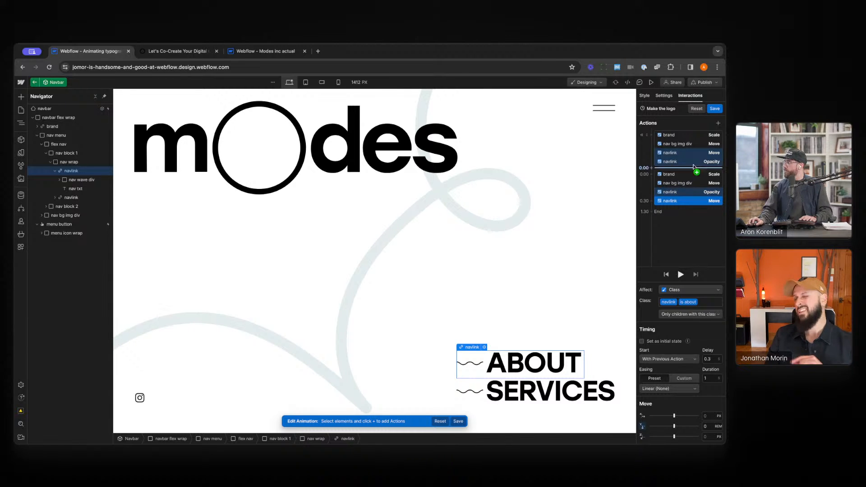
click(694, 194)
shift+click(695, 201)
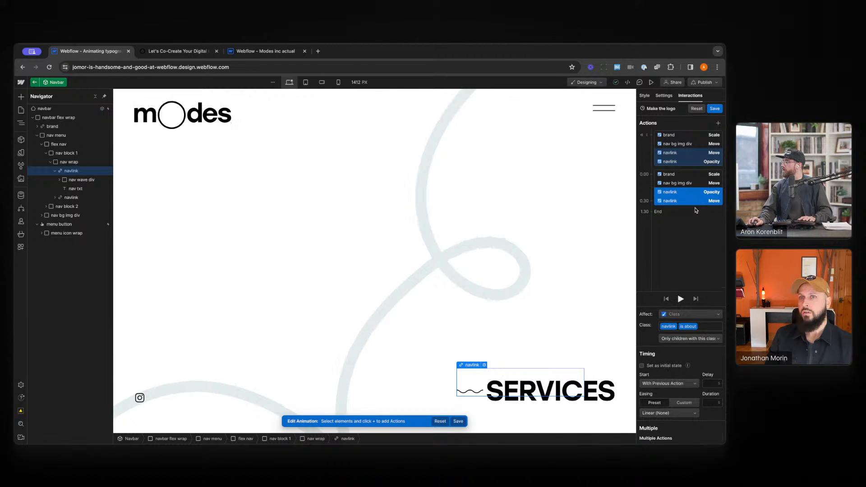
click(695, 384)
click(693, 383)
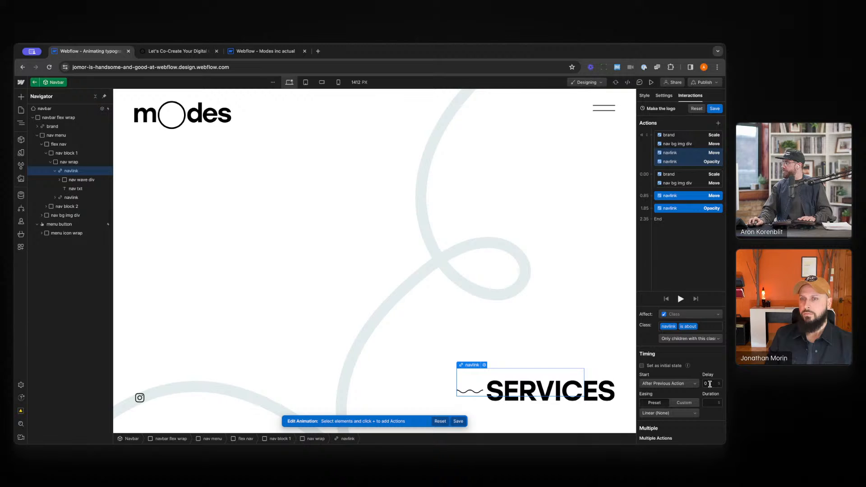
key(ctrl+z)
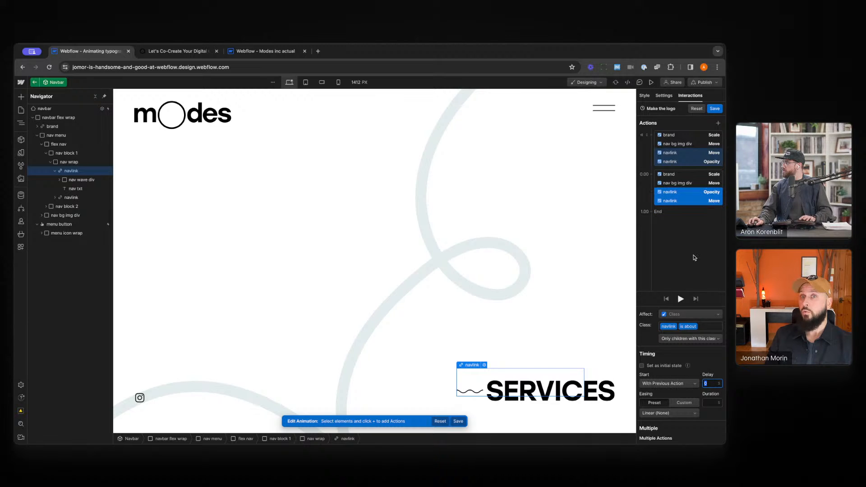
Give the navlink's timed Opacity and Move actions a delay of 0.3 s and a duration of 1 s, and save the animation.
click(694, 250)
click(693, 192)
shift+click(693, 201)
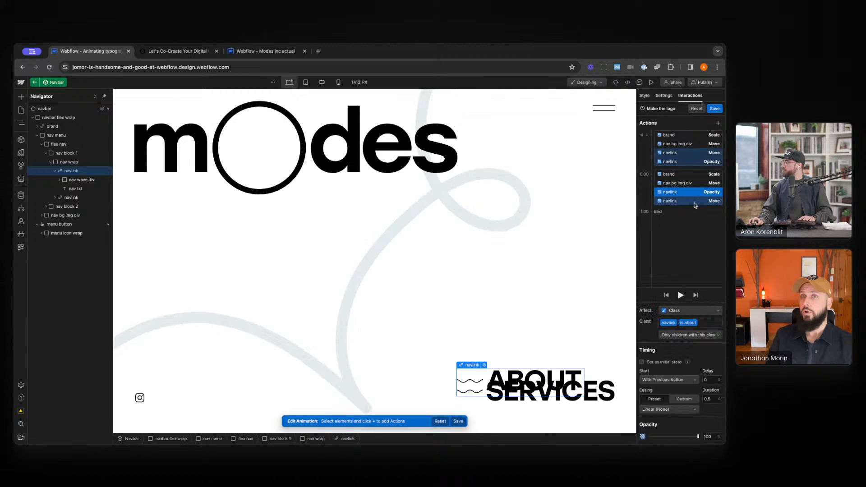
click(711, 384)
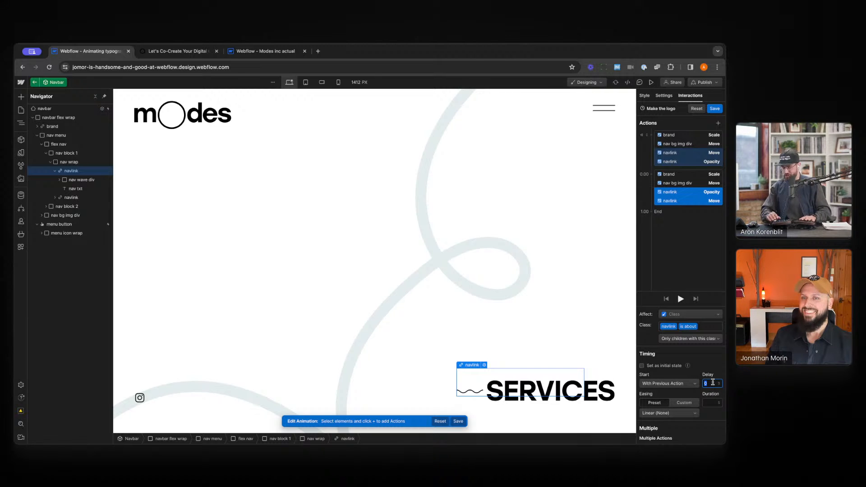
text(0.3)
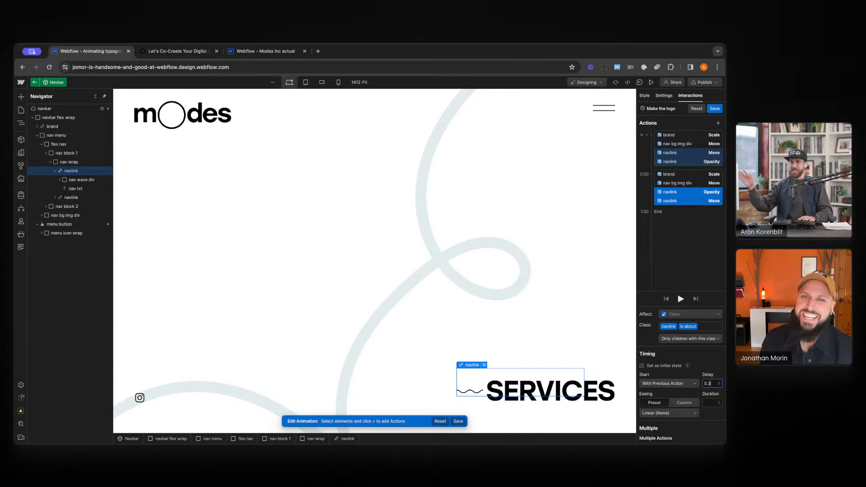
click(713, 401)
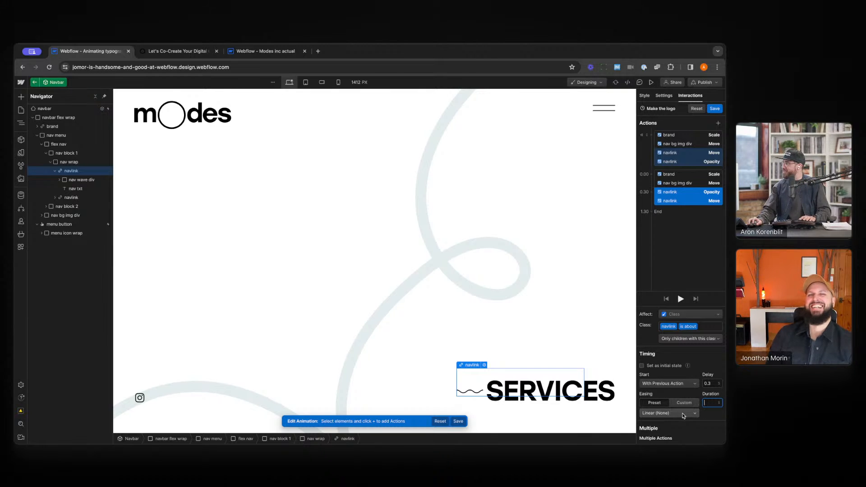
text(0)
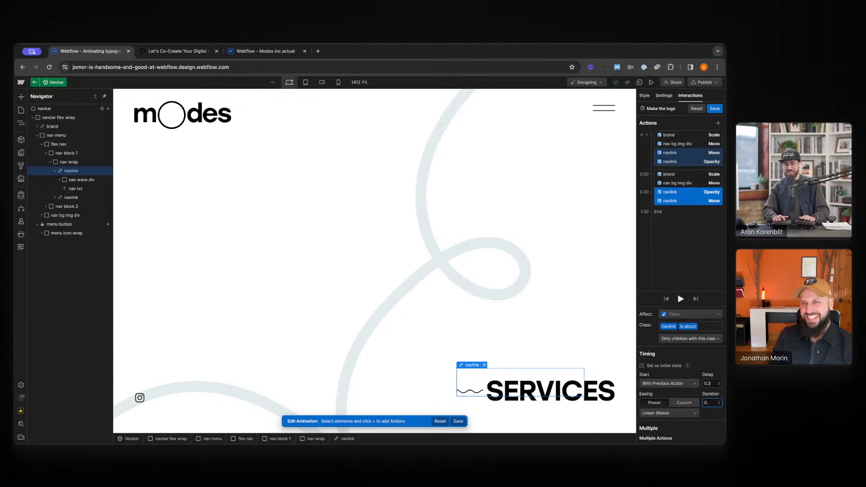
text(.)
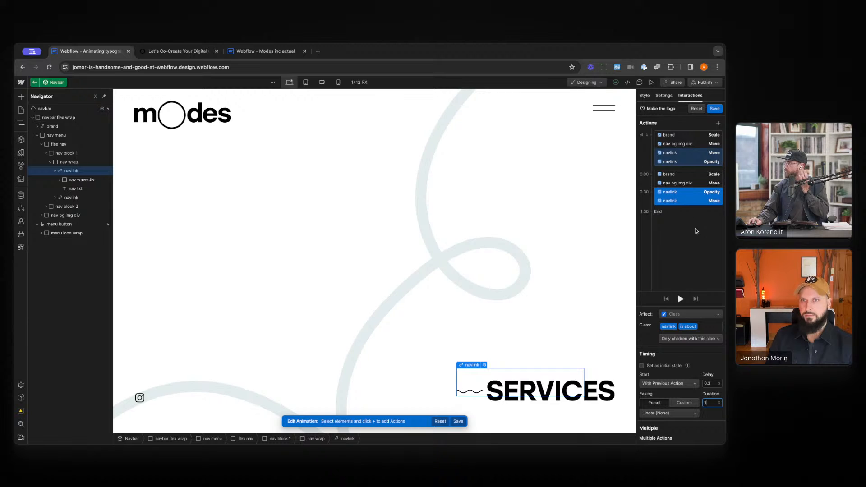
click(714, 108)
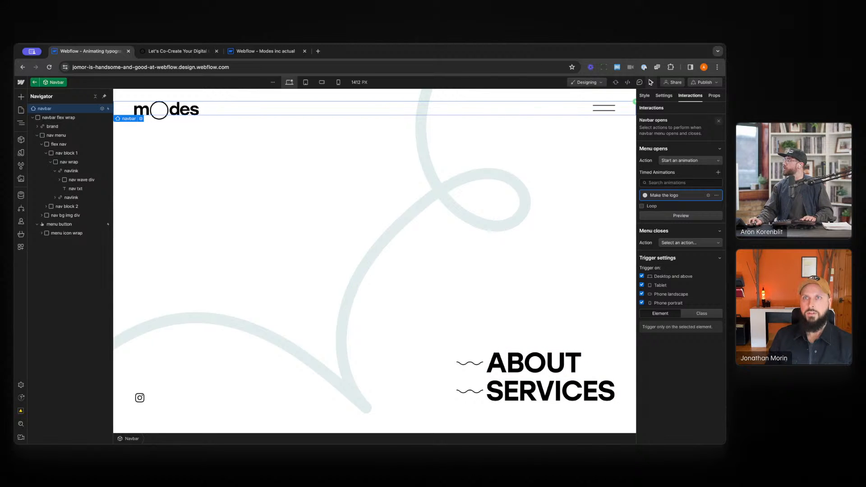
Set the navbar's menu to Hide in the navbar settings.
click(651, 82)
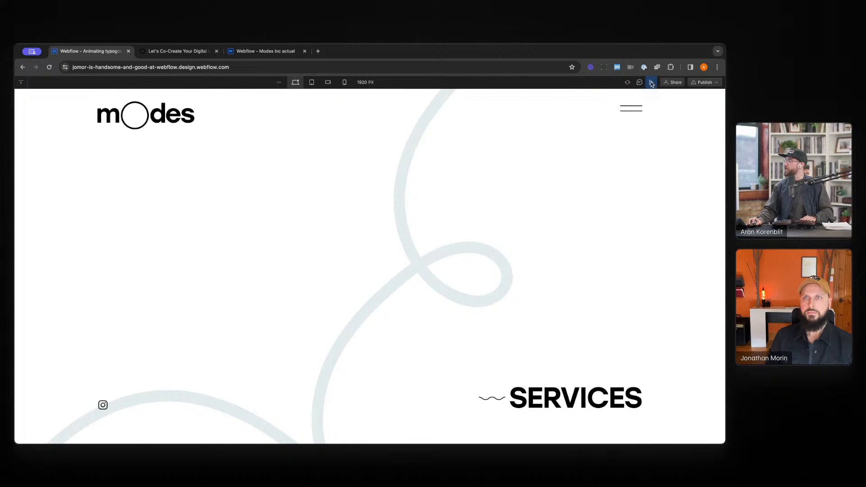
click(651, 83)
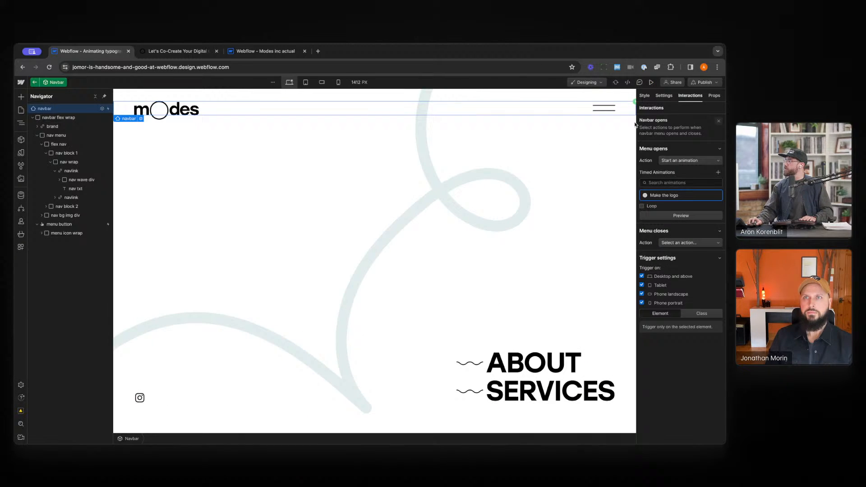
click(664, 96)
click(707, 236)
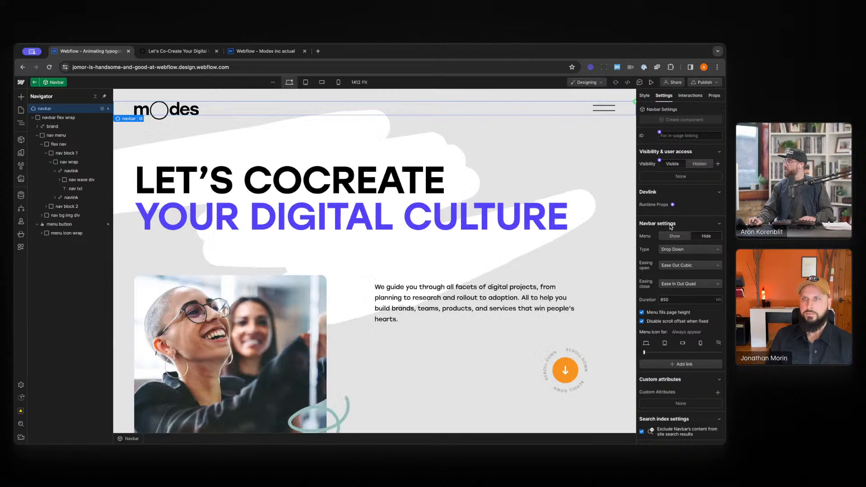
Preview the page, opening and closing the full-screen menu to check its animation, and return to the designer.
click(651, 82)
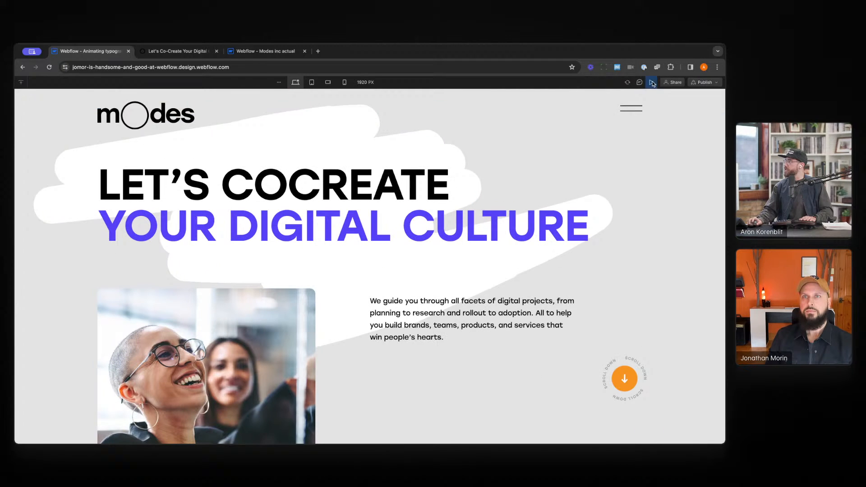
click(635, 109)
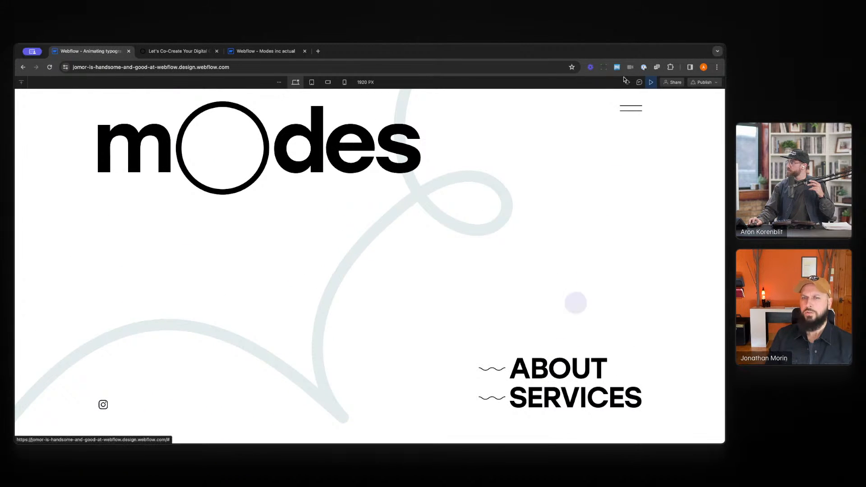
click(637, 111)
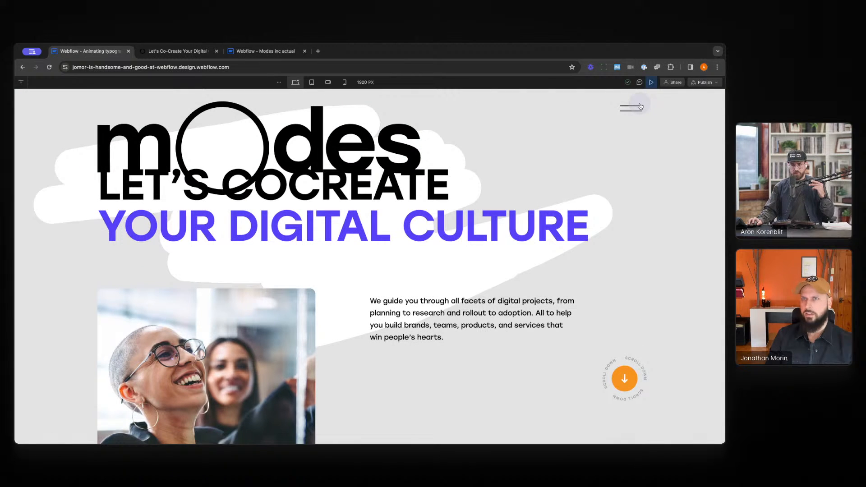
click(651, 82)
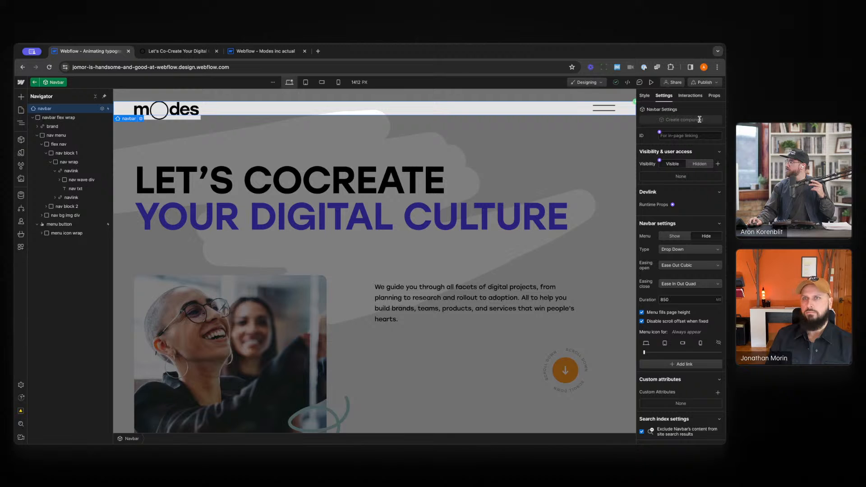
Reopen the Make the logo animation and set the duration of the navlink's timed Opacity and Move actions to 0.7 s.
click(698, 96)
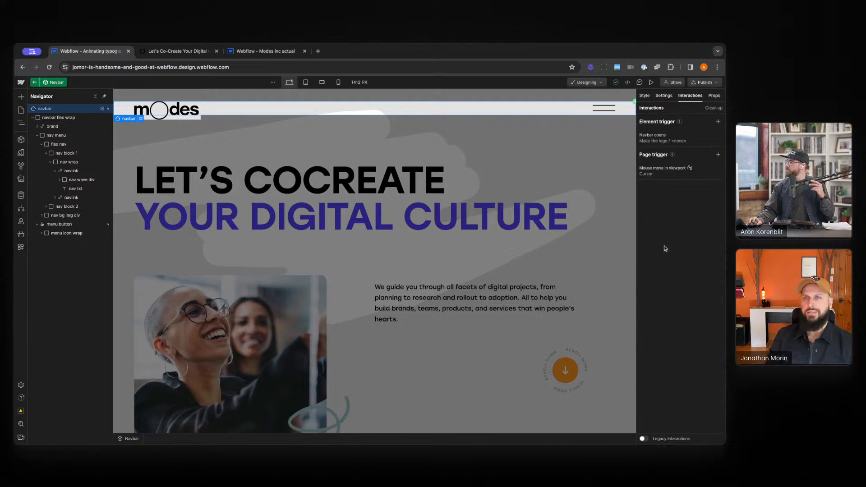
click(688, 140)
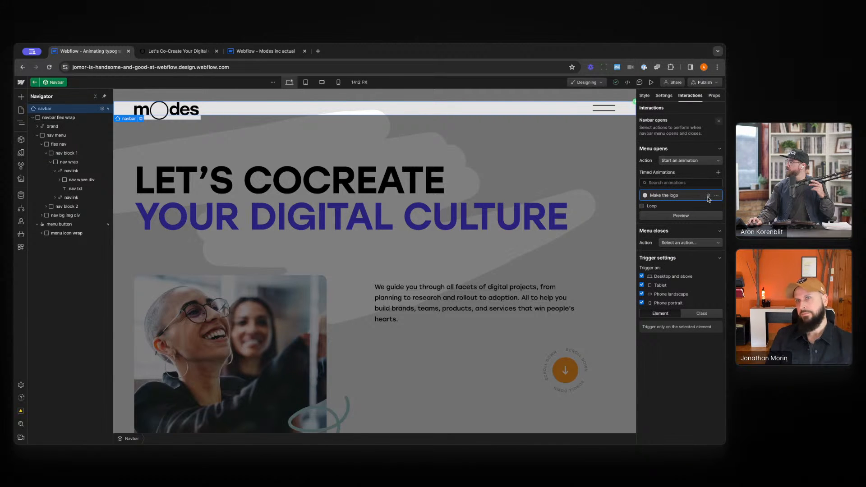
click(708, 197)
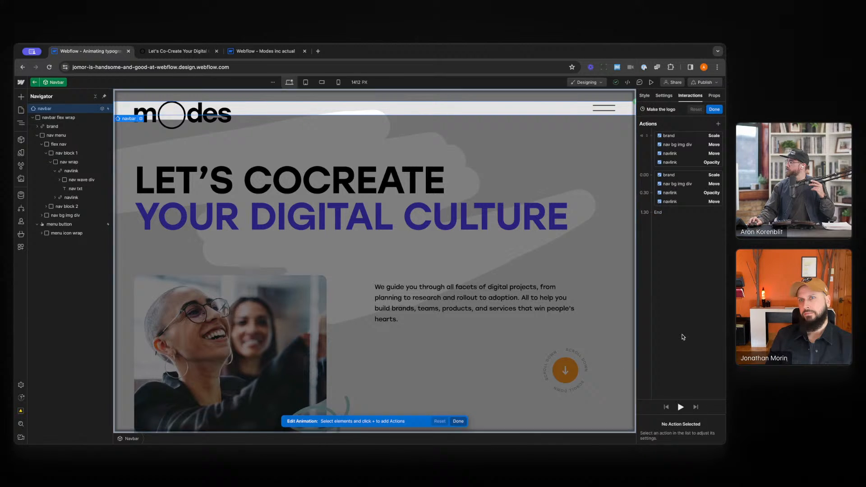
click(695, 199)
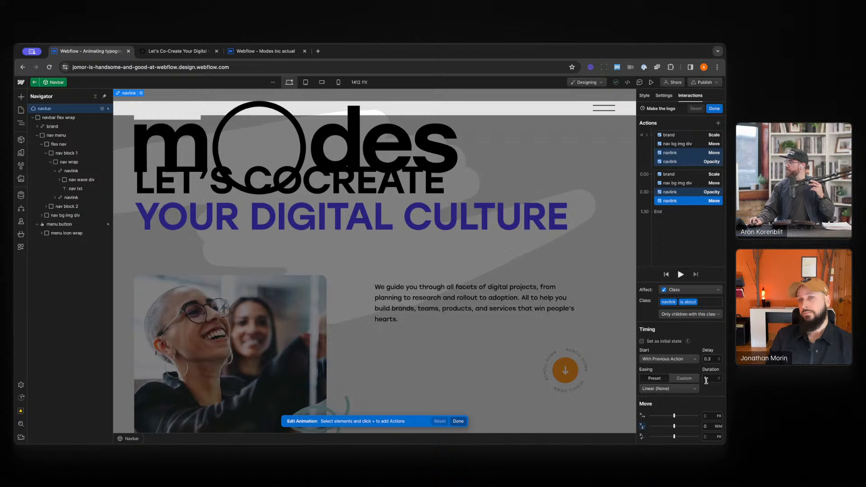
shift+click(679, 193)
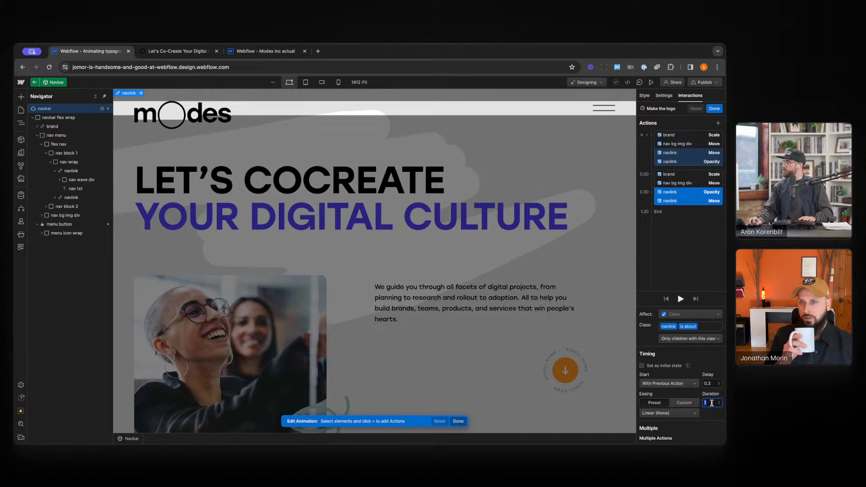
text(0.7)
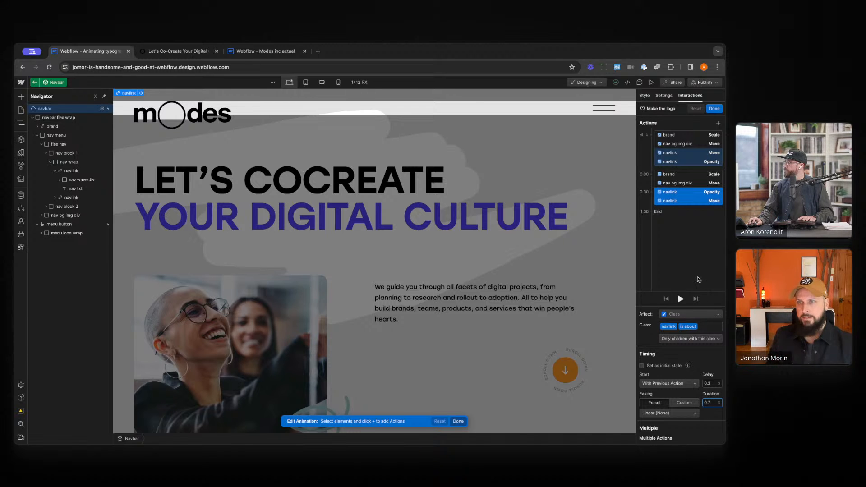
click(698, 277)
click(705, 192)
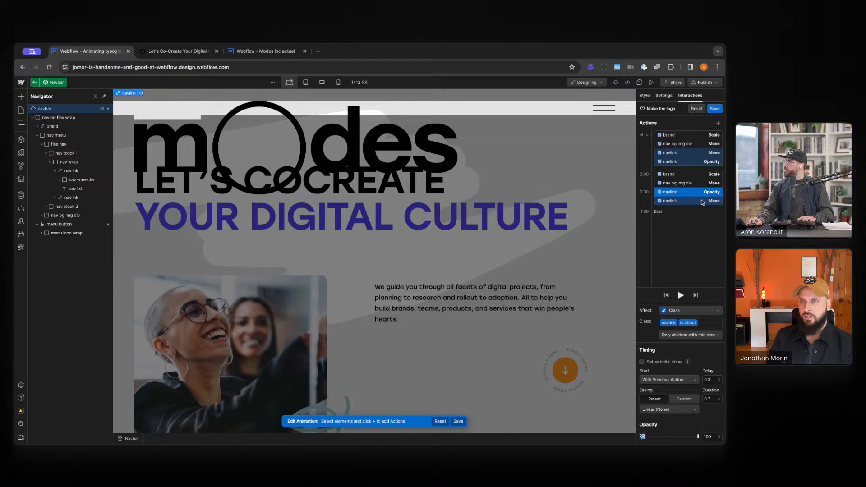
Set the easing of the navlink Opacity and Move actions at 0.30 s to Ease.
click(702, 201)
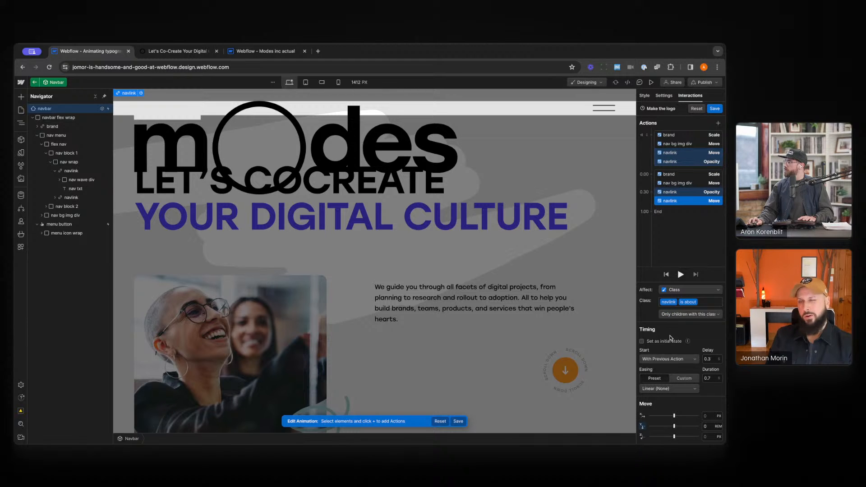
shift+click(688, 193)
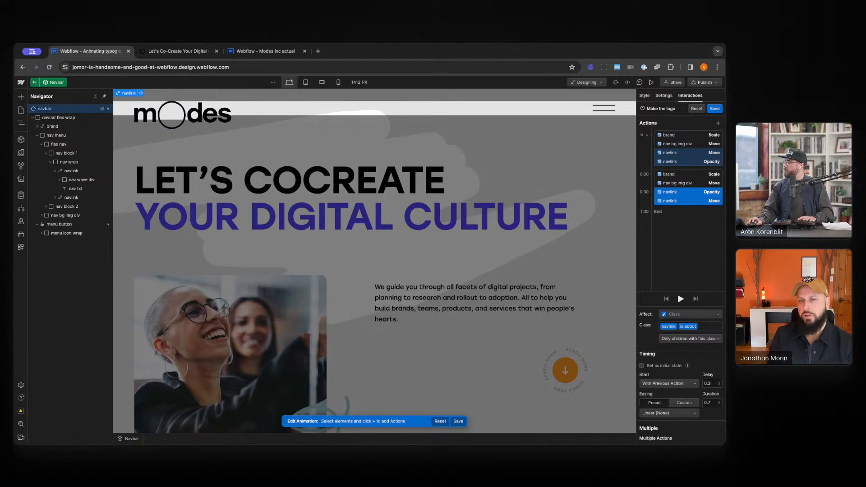
click(678, 417)
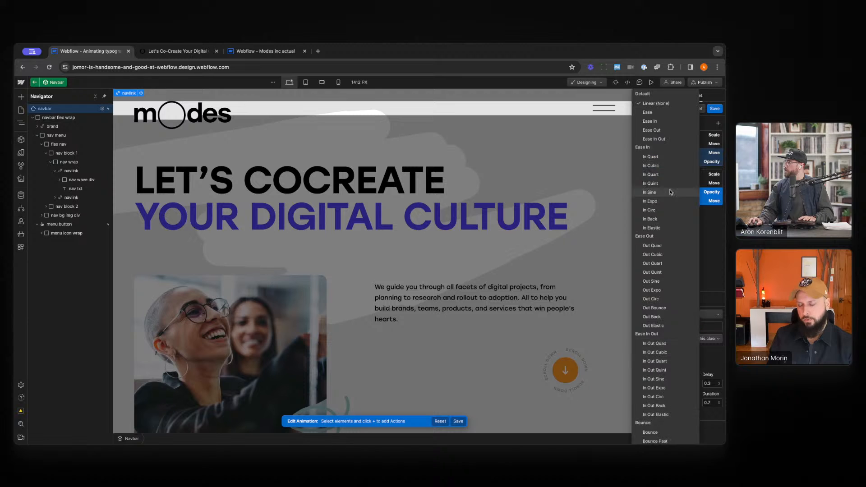
click(667, 112)
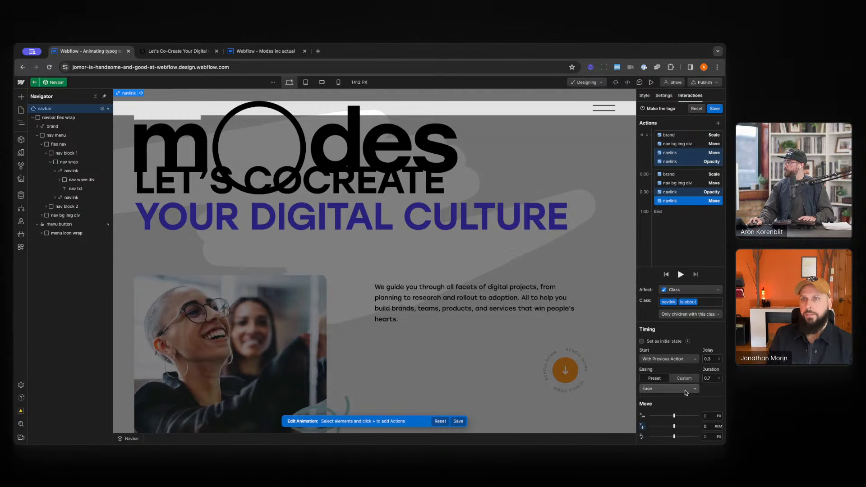
Set the easing of the navlink Move action at 0.30 s to Out Cubic and save the animation.
click(685, 392)
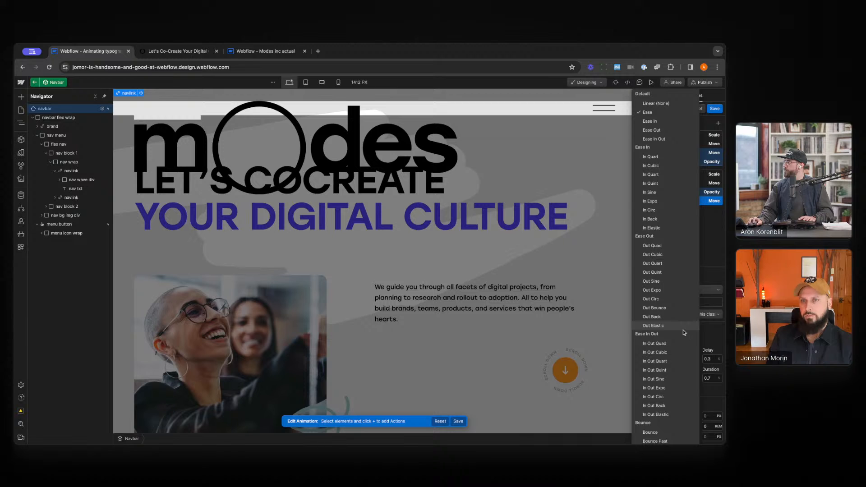
click(679, 256)
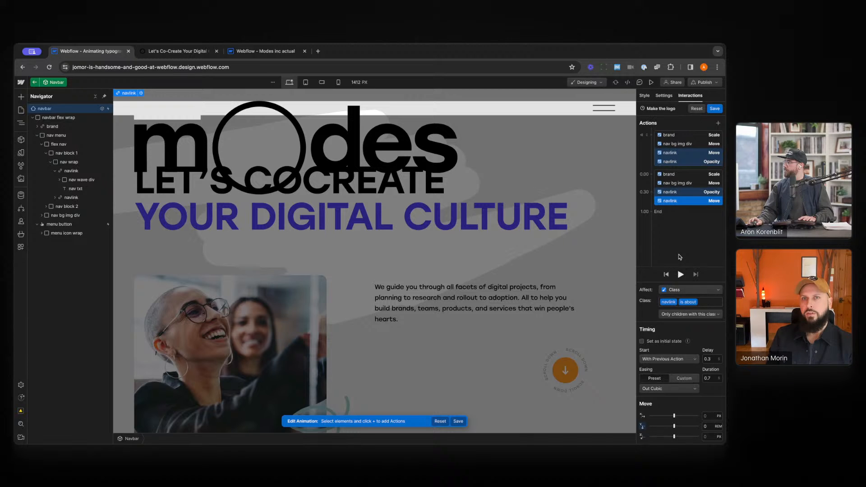
click(714, 109)
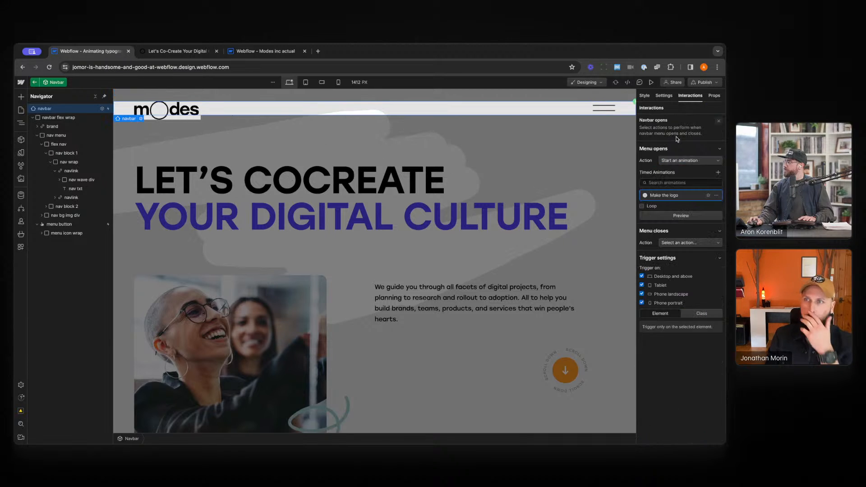
Preview the page, open and close the navigation menu twice to check the animation, and return to the design view.
click(651, 82)
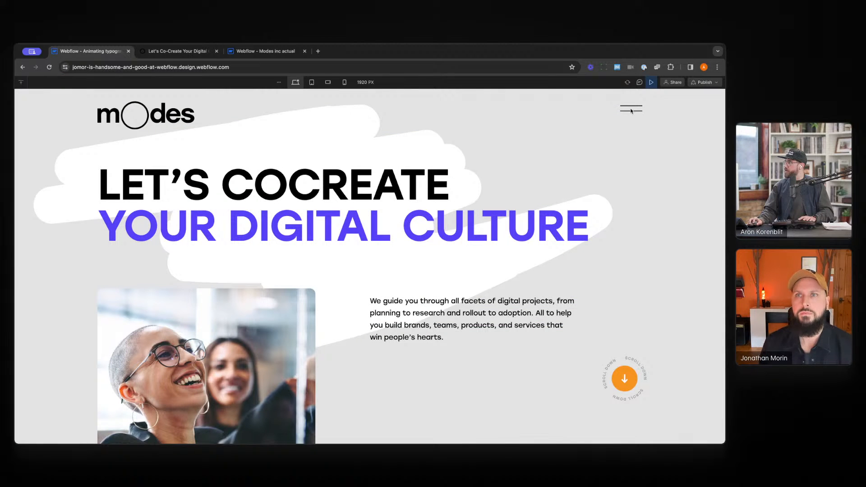
click(631, 110)
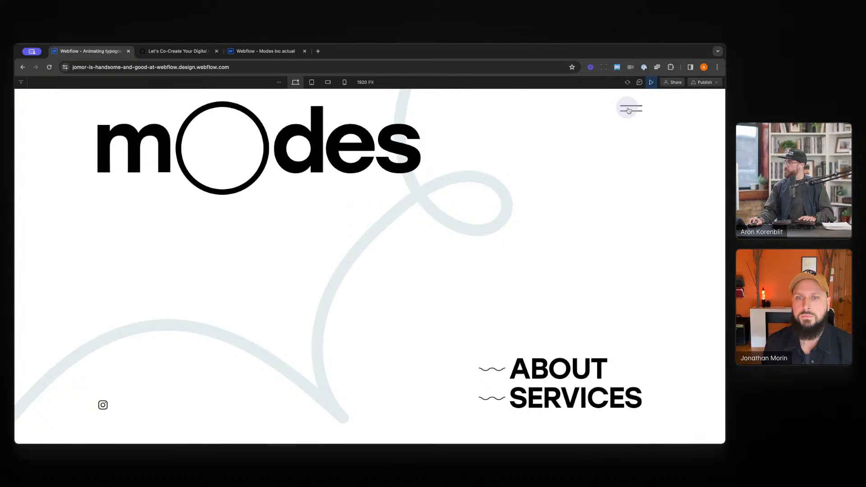
click(629, 109)
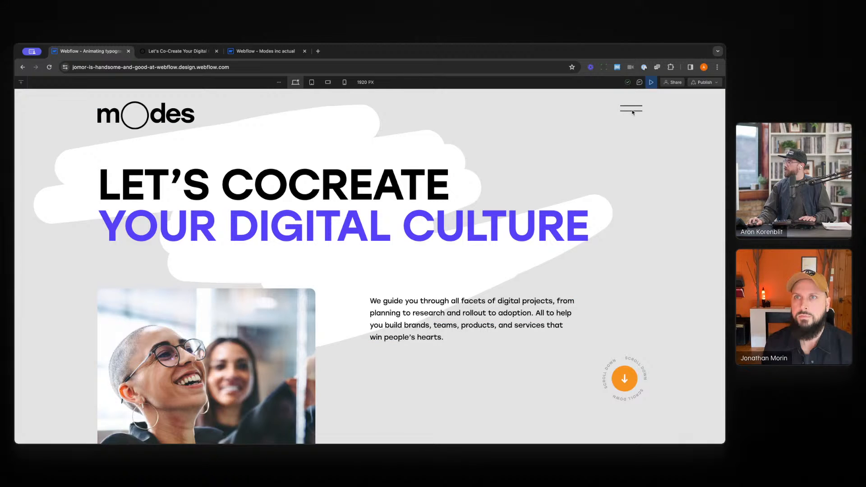
click(631, 111)
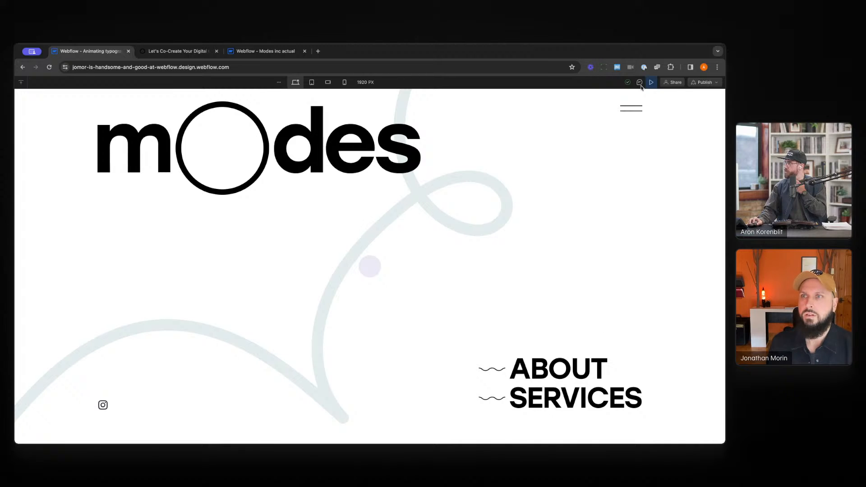
click(627, 112)
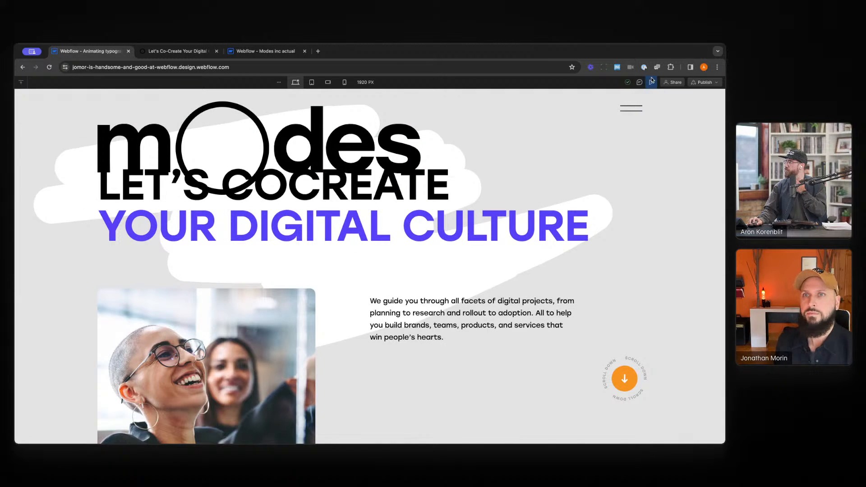
click(651, 83)
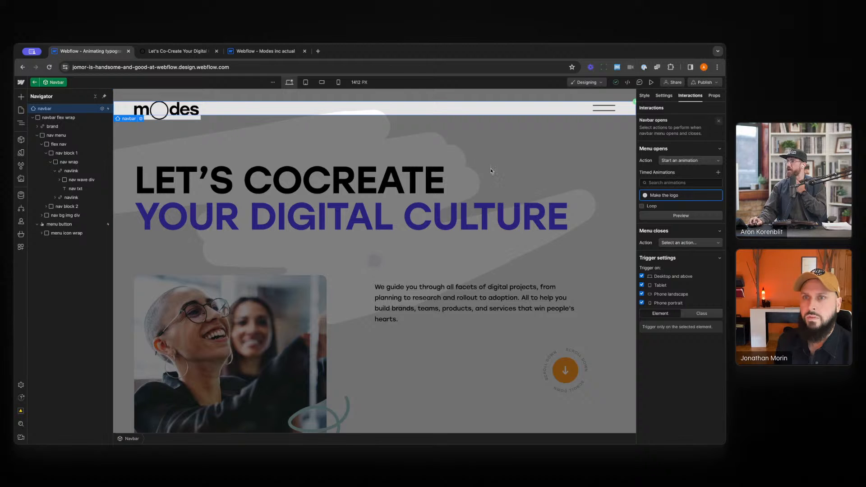
Set the navbar's menu to Show in the navbar settings.
click(708, 196)
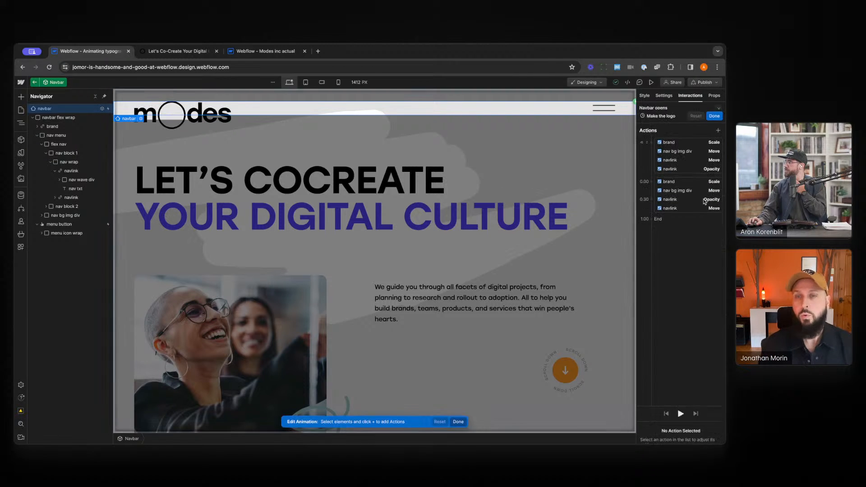
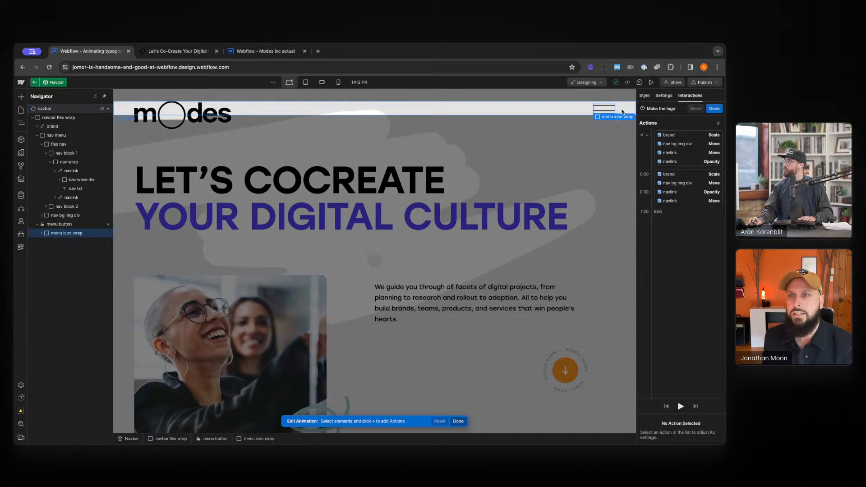
click(663, 95)
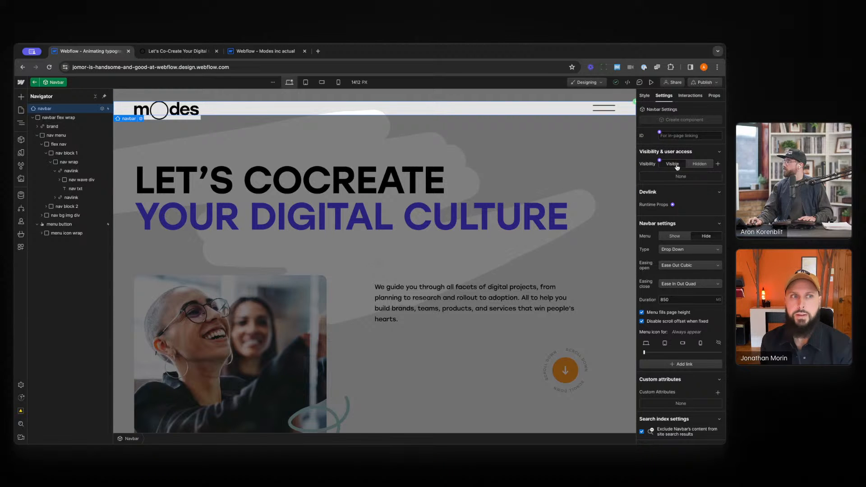
click(699, 164)
click(672, 164)
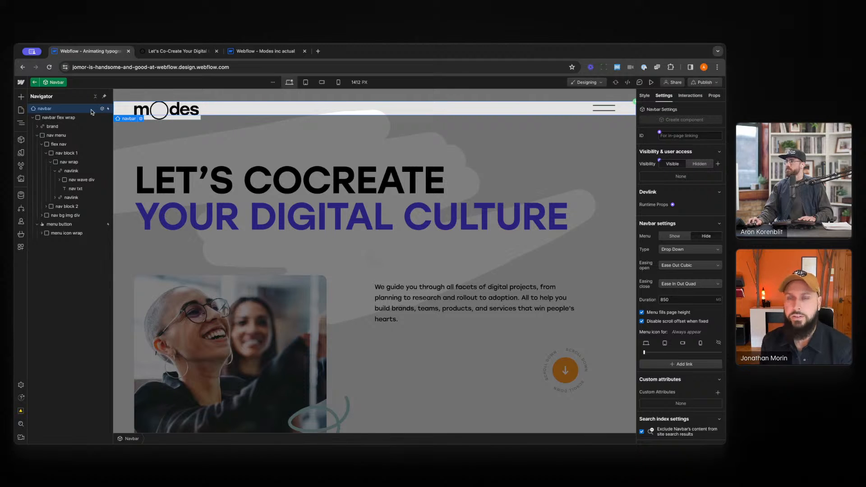
click(675, 236)
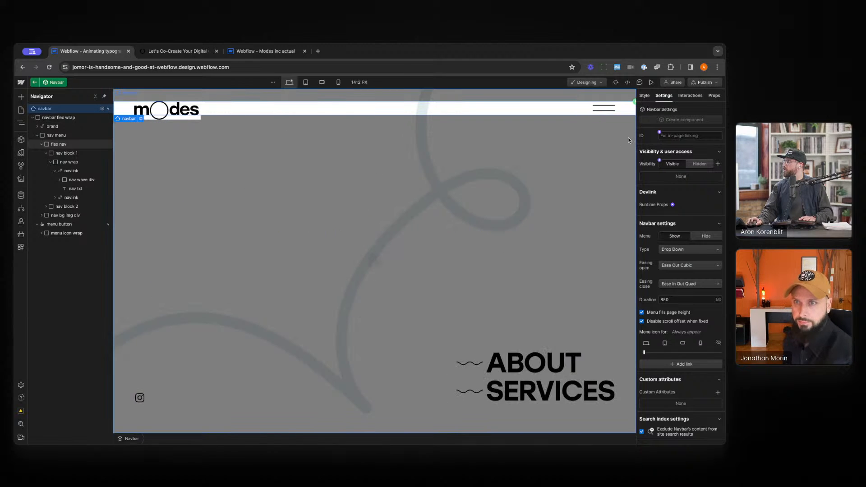
Open the Make the logo animation of the Navbar opens trigger and duplicate its initial-state navlink Move and Opacity actions.
click(689, 98)
click(699, 145)
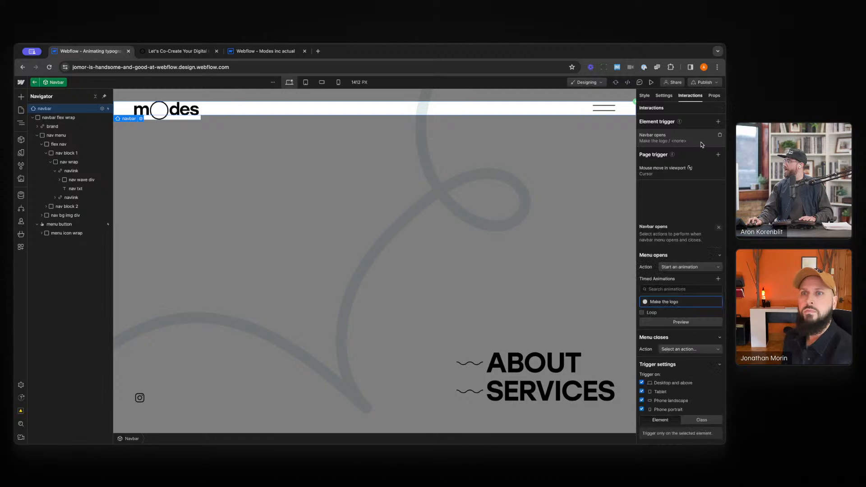
click(708, 196)
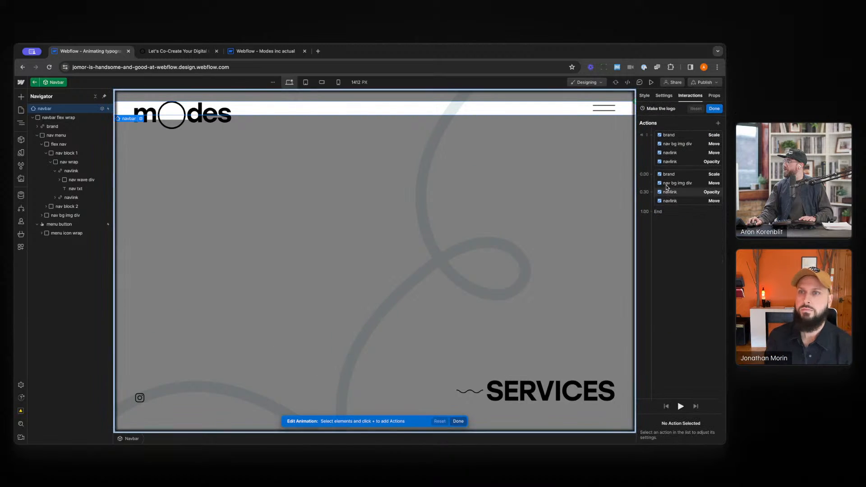
click(686, 162)
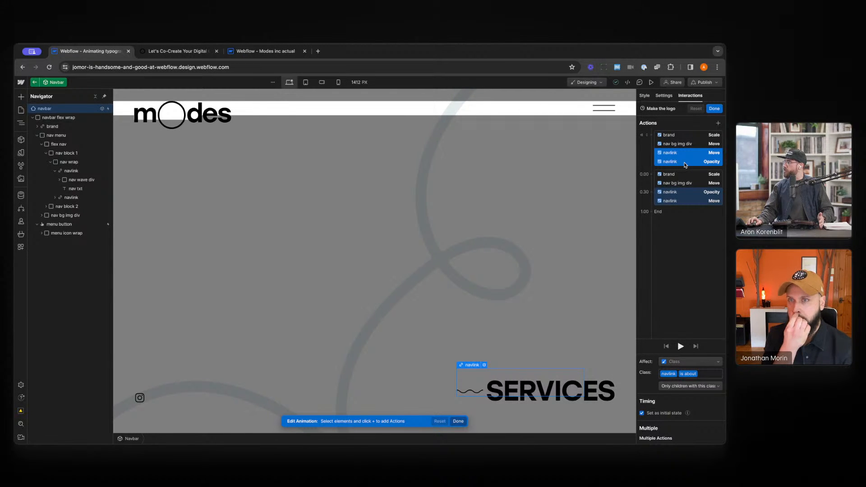
right_click(685, 165)
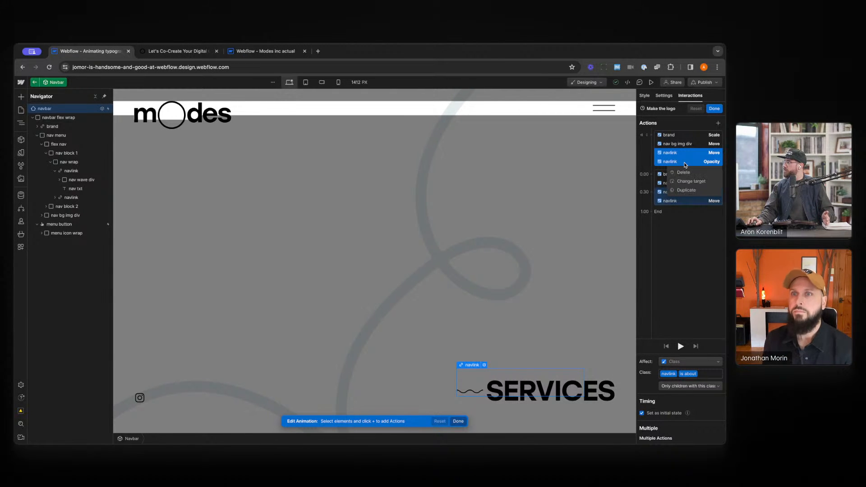
click(692, 190)
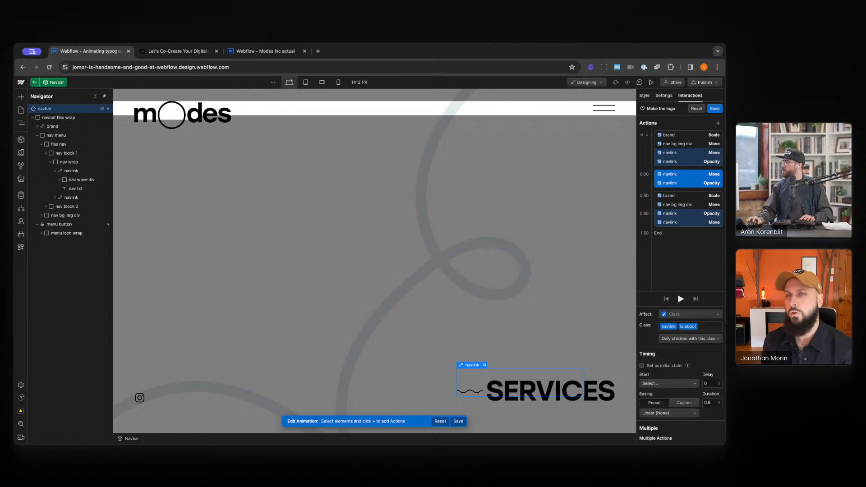
Duplicate the final navlink Opacity and Move actions that follow the nav bg img div move.
right_click(689, 184)
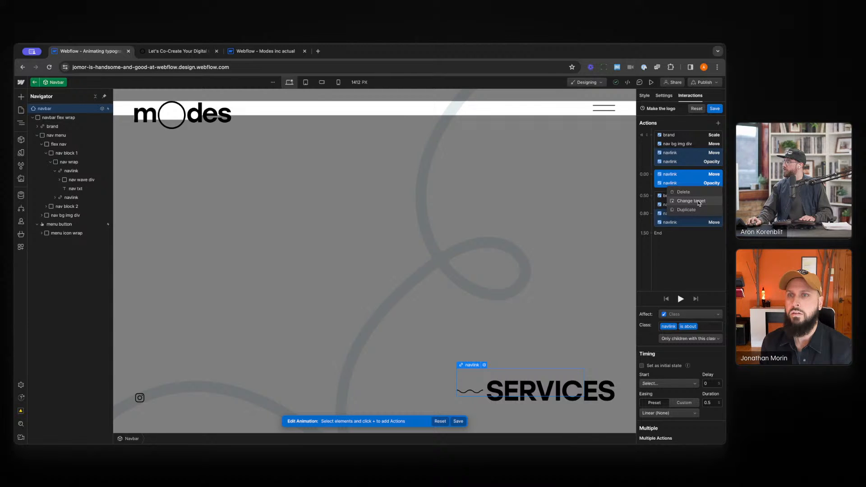
click(695, 176)
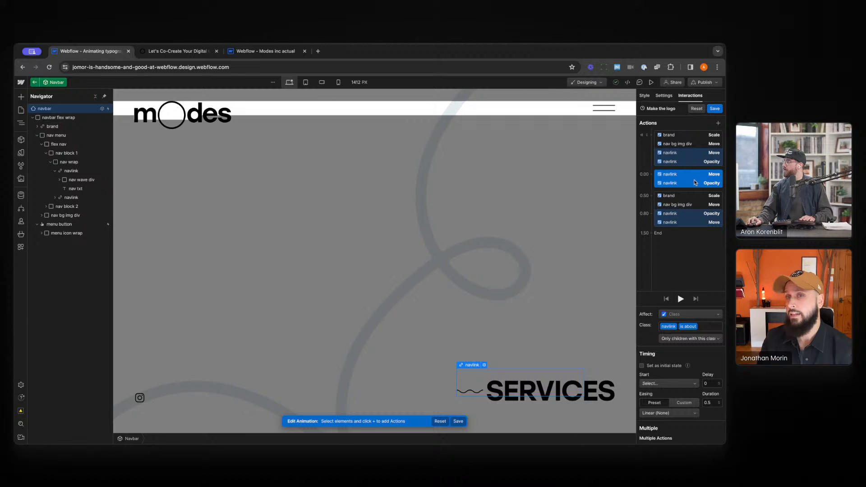
click(696, 213)
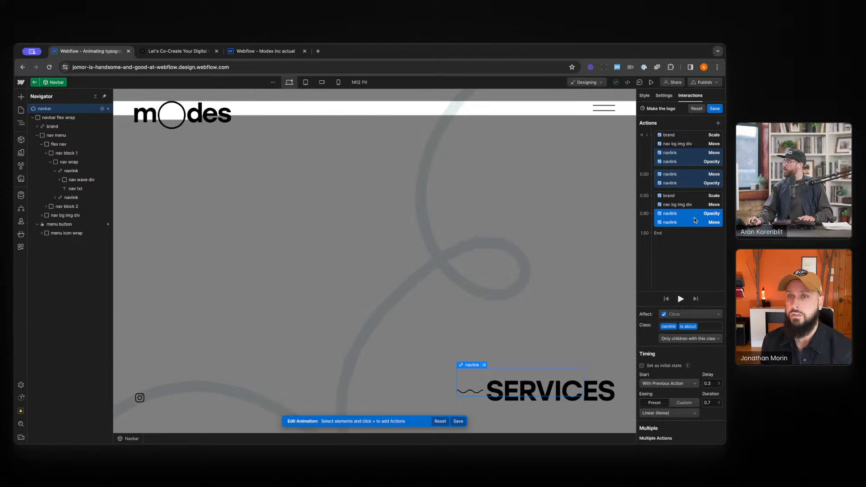
right_click(697, 223)
click(703, 246)
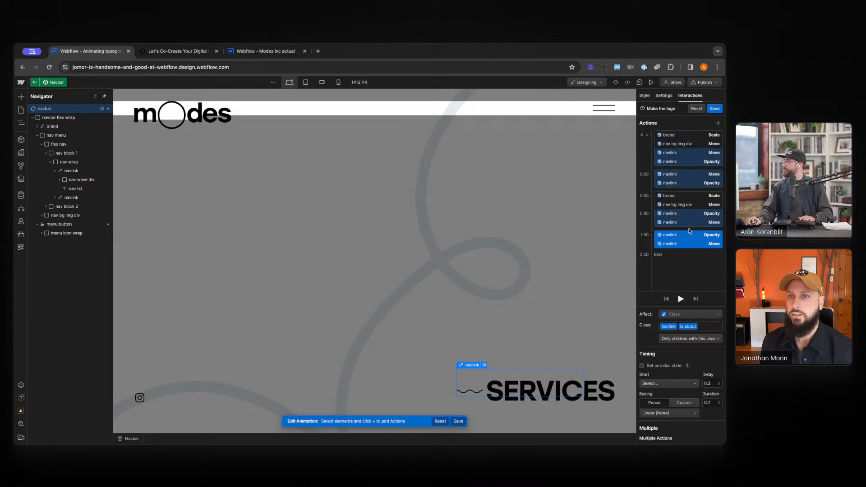
Retarget both duplicated pairs of navlink Move and Opacity actions to the class navlink is service.
shift+click(689, 176)
click(688, 240)
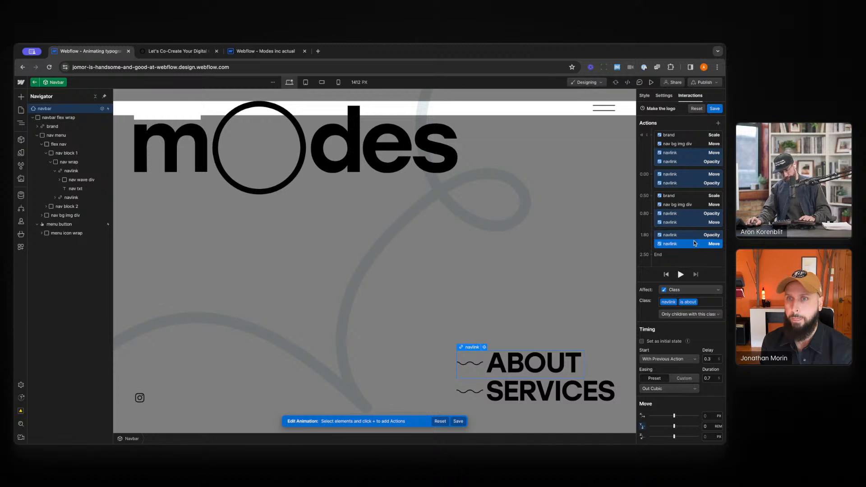
click(682, 238)
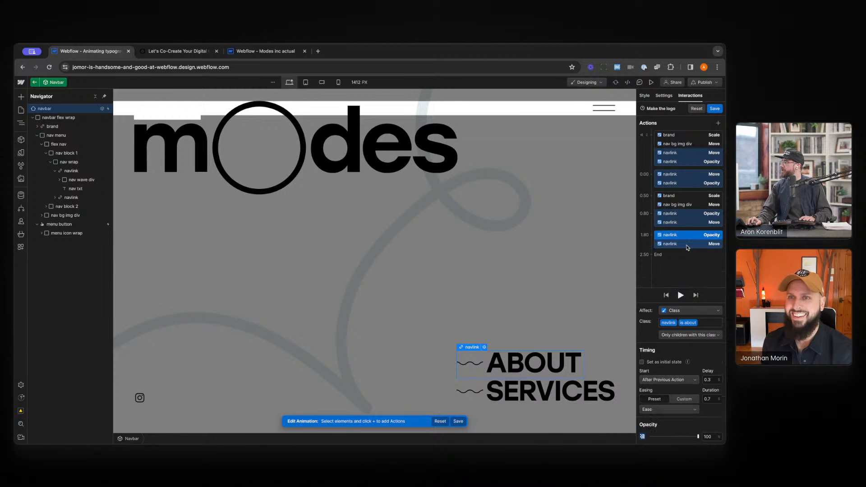
shift+click(685, 245)
shift+click(680, 183)
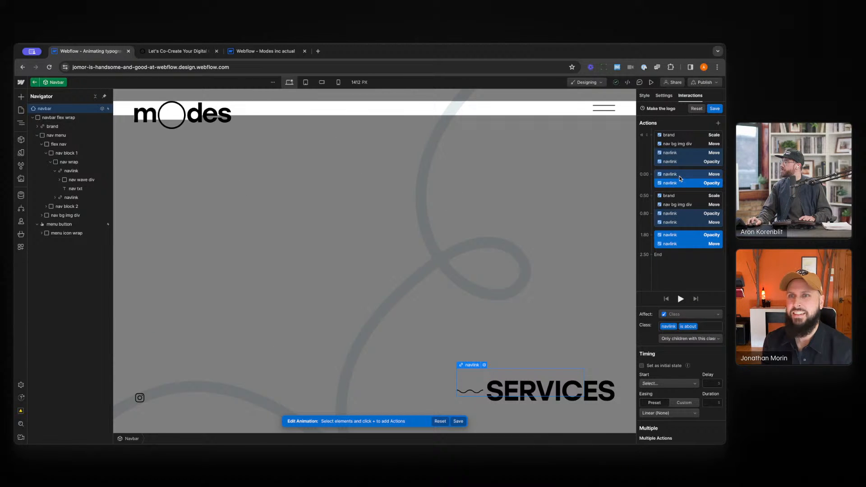
shift+click(680, 176)
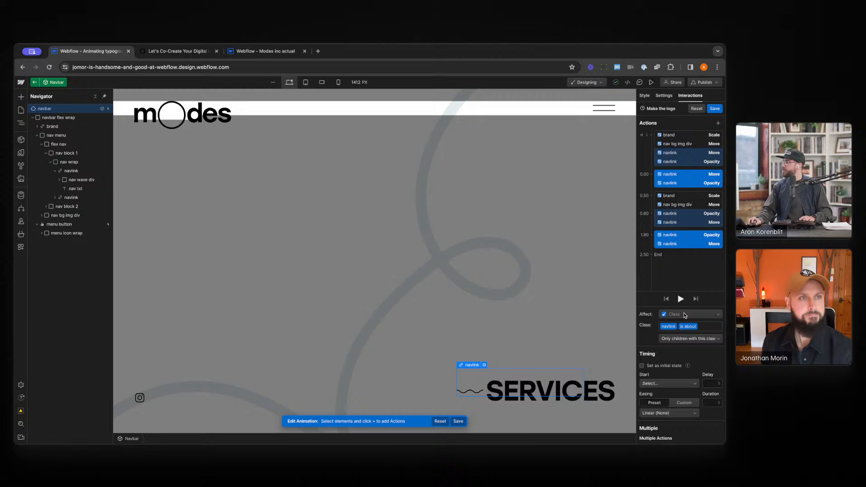
right_click(681, 179)
click(686, 196)
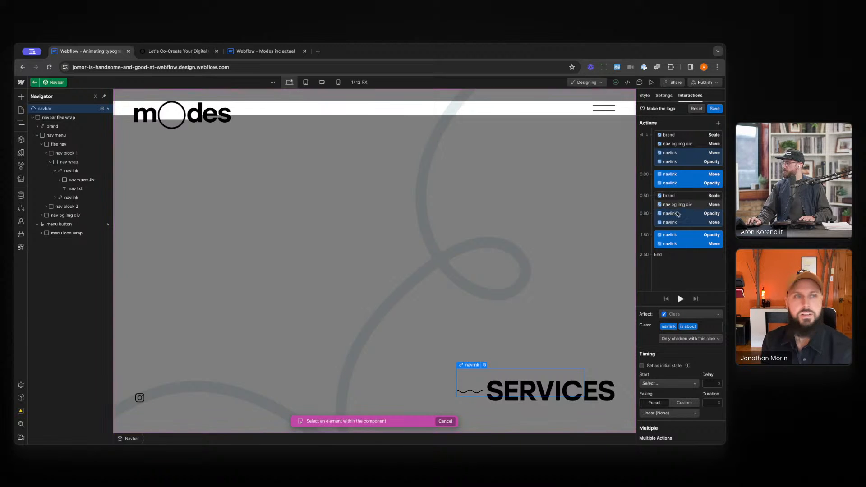
click(701, 326)
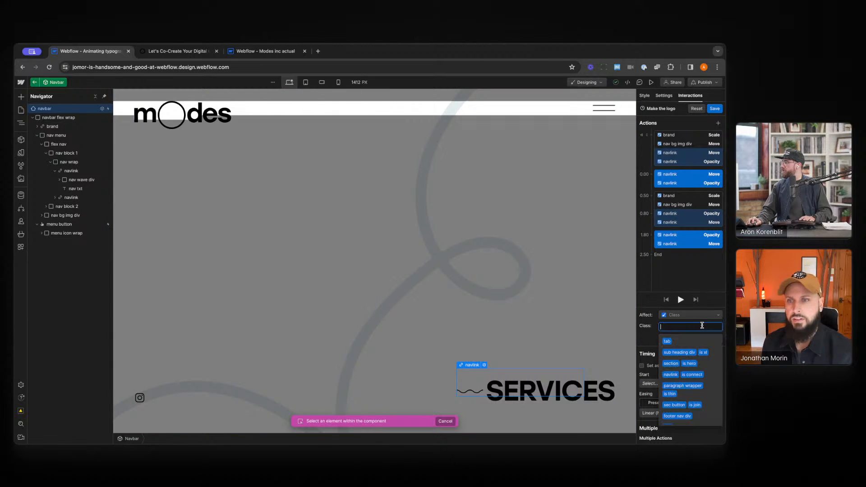
text(navlink)
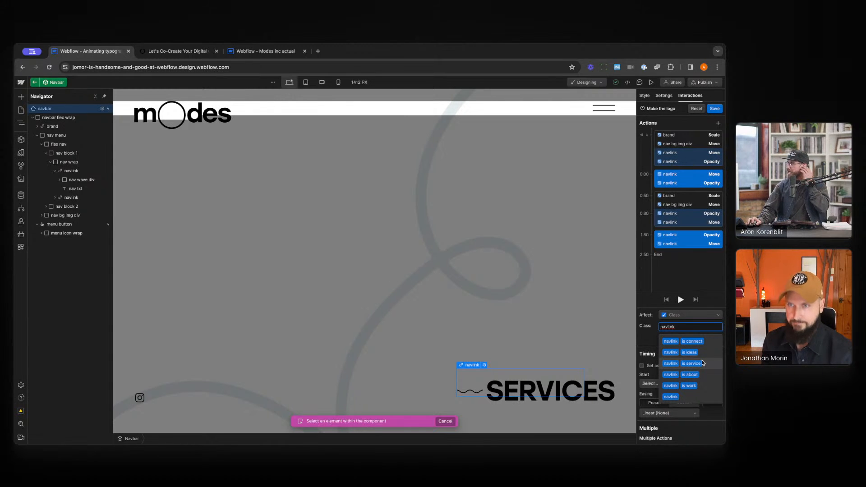
click(702, 363)
click(557, 391)
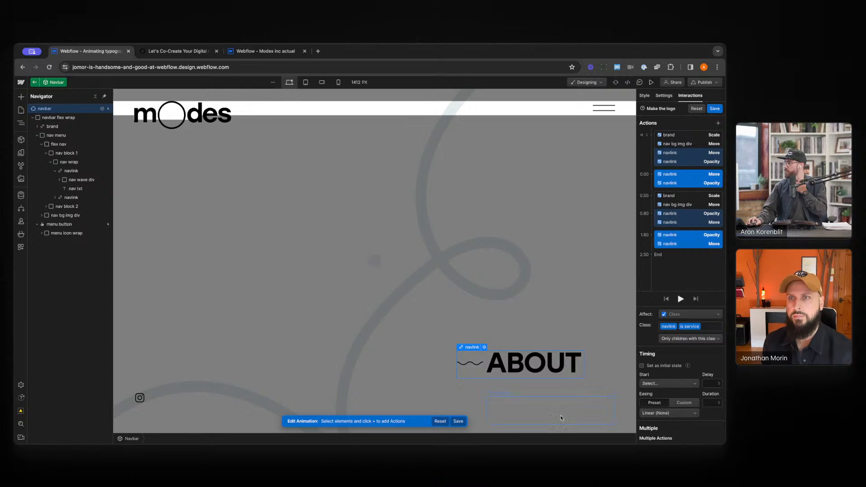
Save and reopen the Make the logo animation, then move the navlink Move and Opacity pair at 0.00 into the initial state.
click(458, 422)
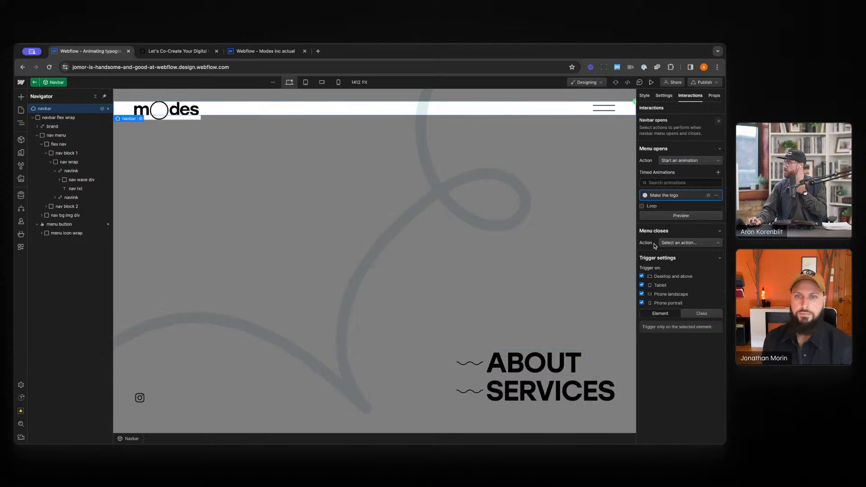
click(709, 196)
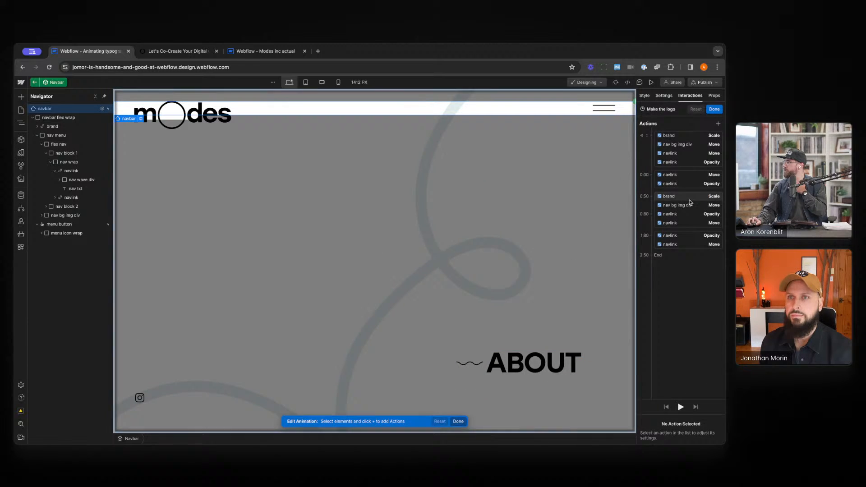
click(685, 175)
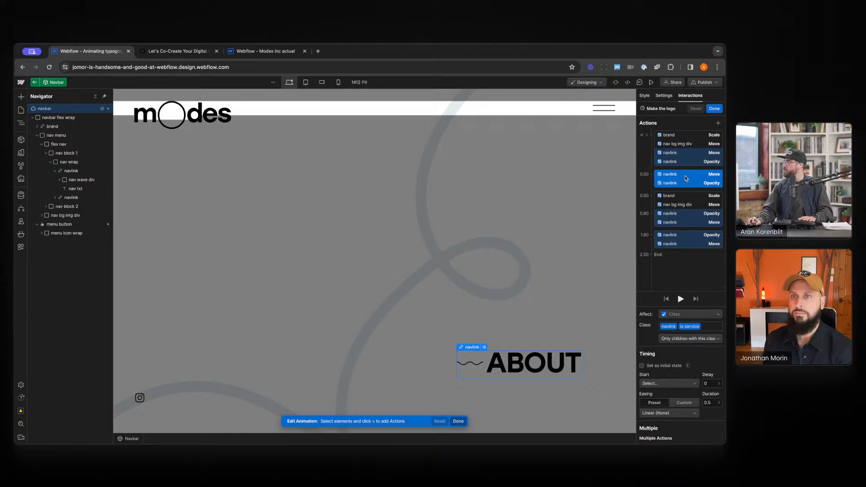
drag(685, 177, 681, 163)
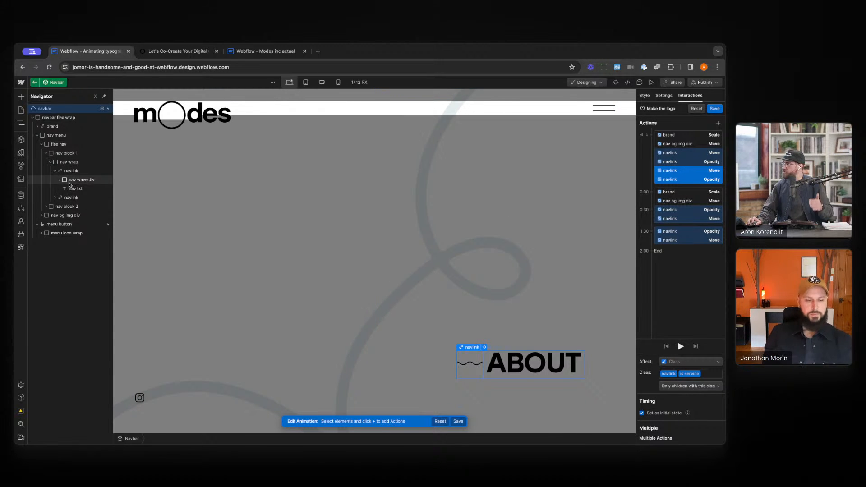
Group the final navlink Opacity and Move pair with the actions at 0.30, check the duplicated actions, and save the animation.
click(686, 239)
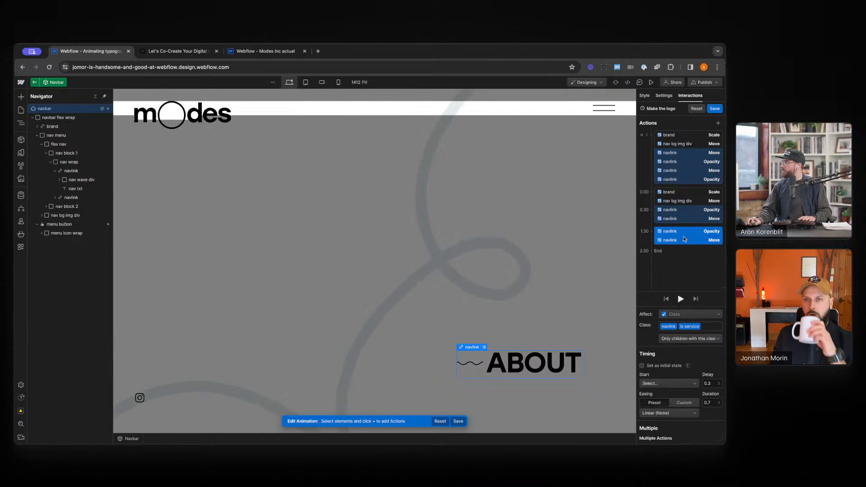
drag(685, 239, 680, 221)
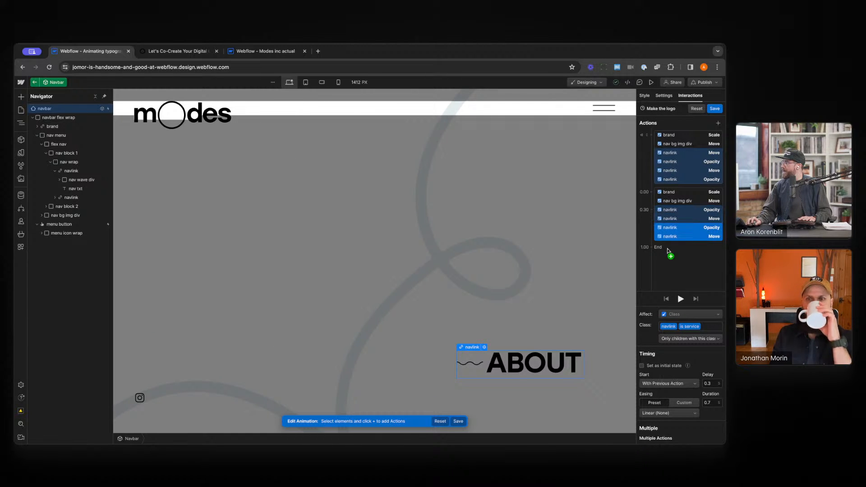
click(536, 391)
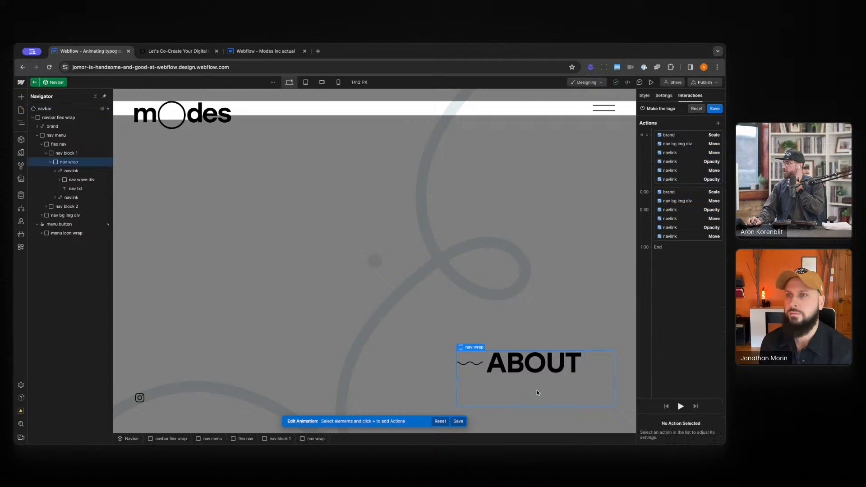
click(678, 171)
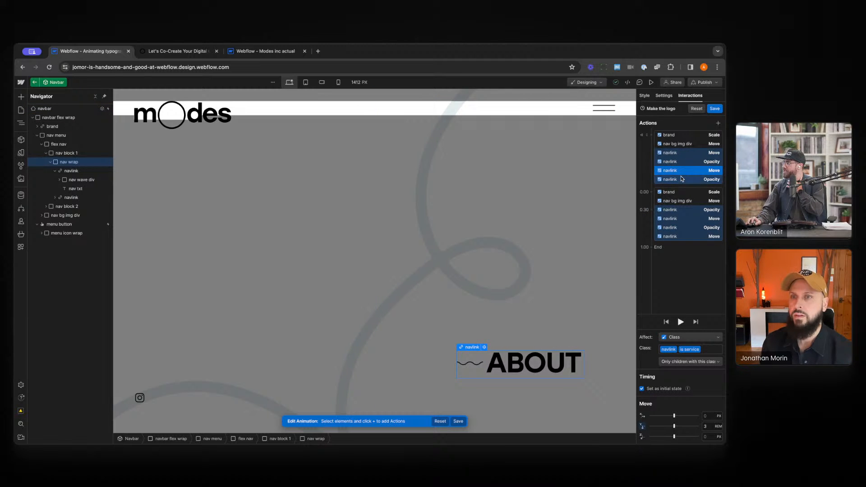
click(681, 180)
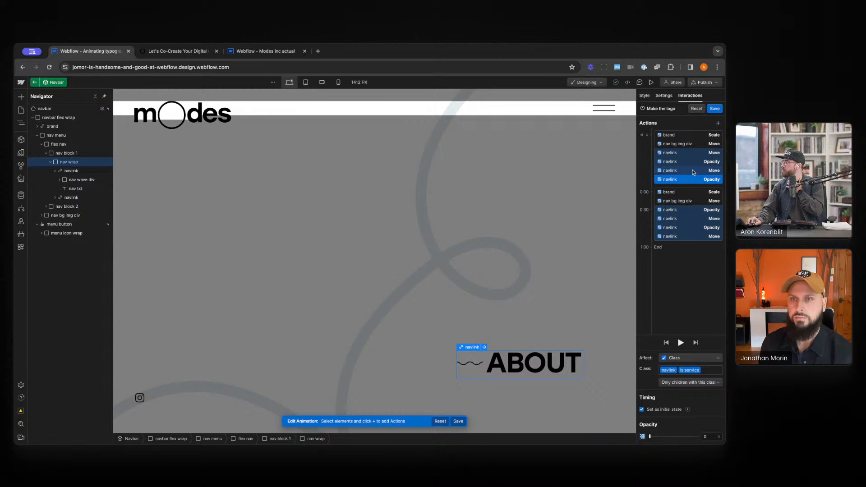
click(686, 227)
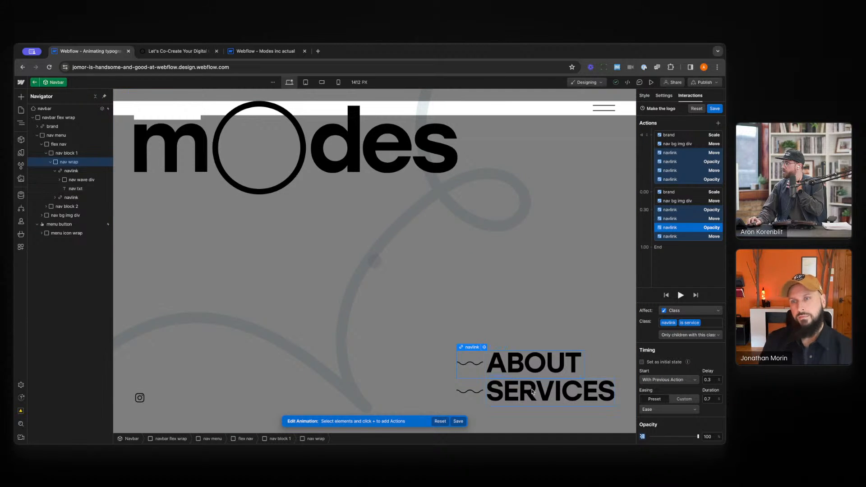
click(686, 236)
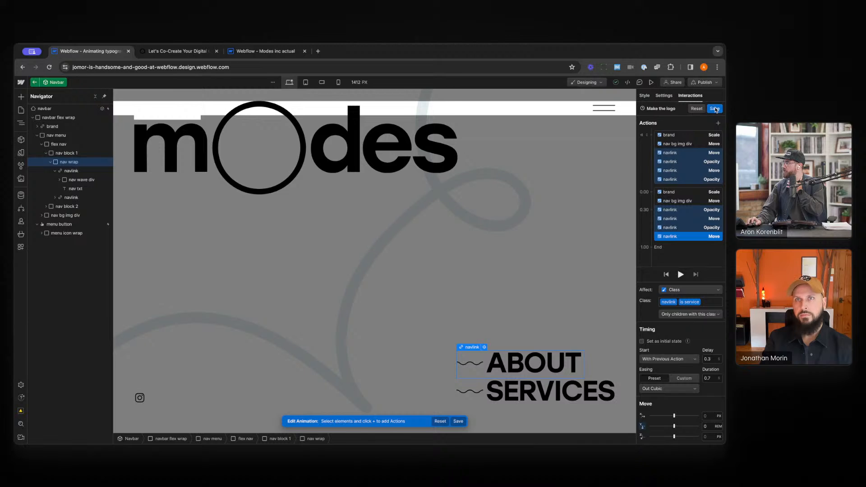
click(715, 109)
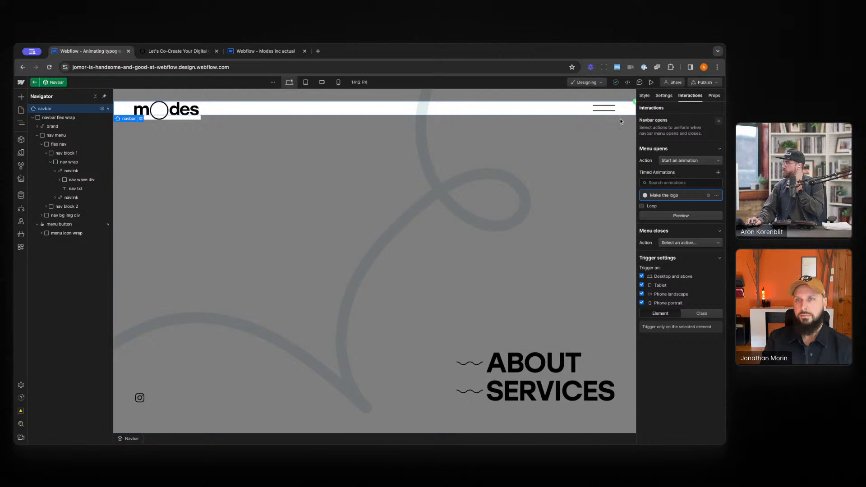
Preview the site and toggle the navbar menu to check how the About and Services links animate.
click(651, 82)
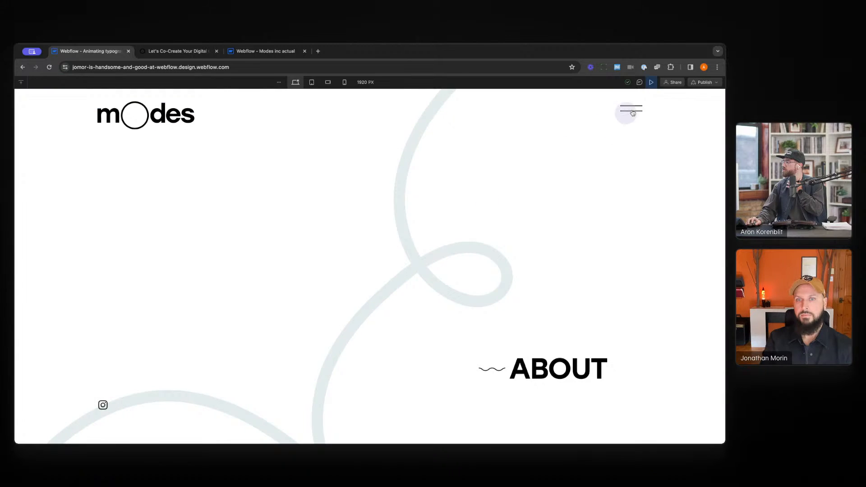
click(633, 112)
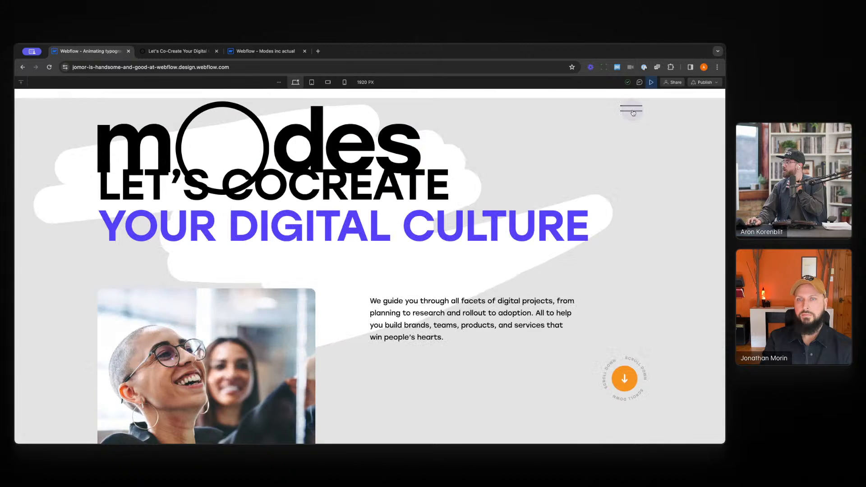
key(Escape)
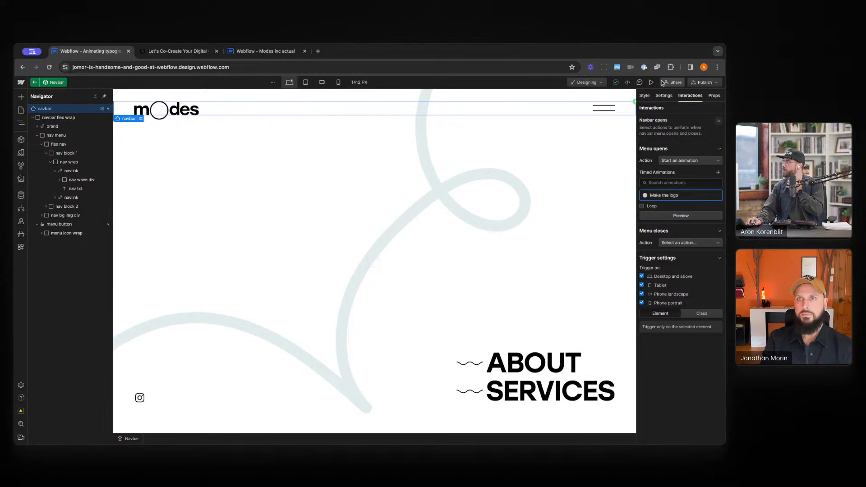
click(651, 82)
click(637, 103)
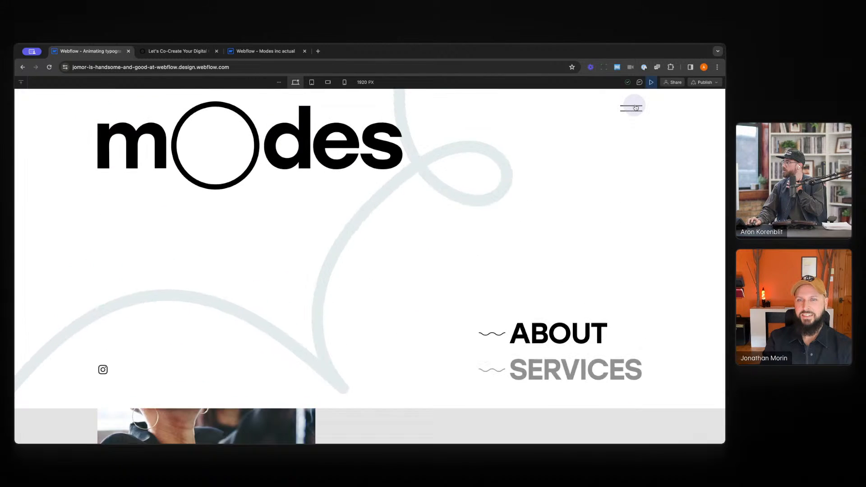
click(651, 83)
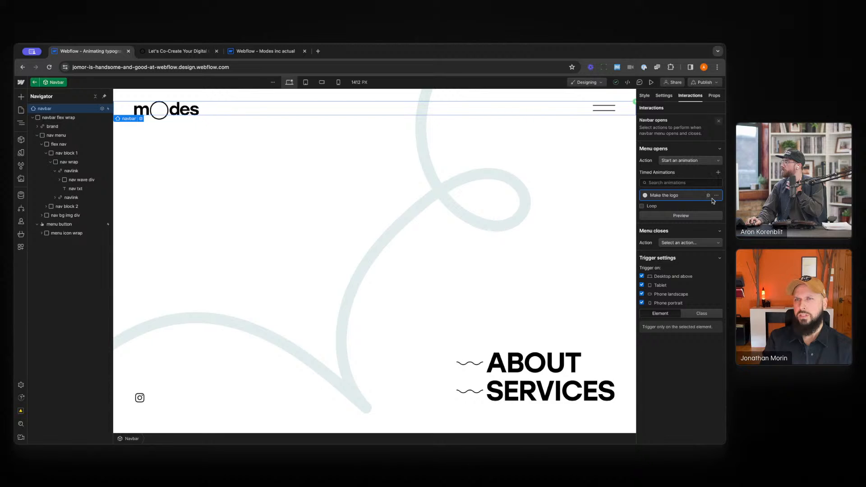
Set the navbar's menu to Hide and preview the menu opening and closing.
click(664, 95)
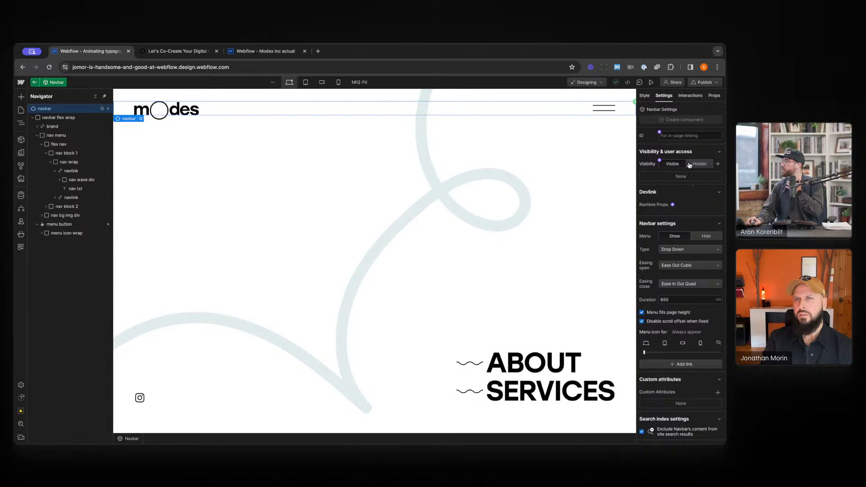
click(690, 165)
click(702, 236)
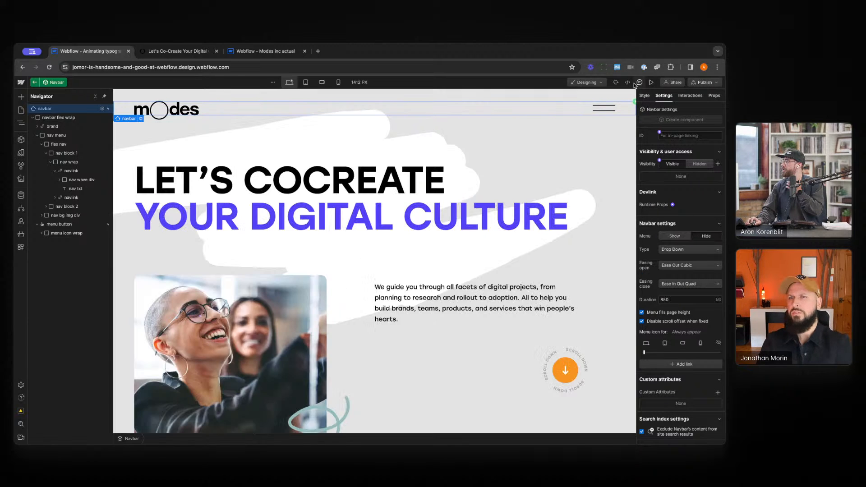
click(651, 82)
click(629, 109)
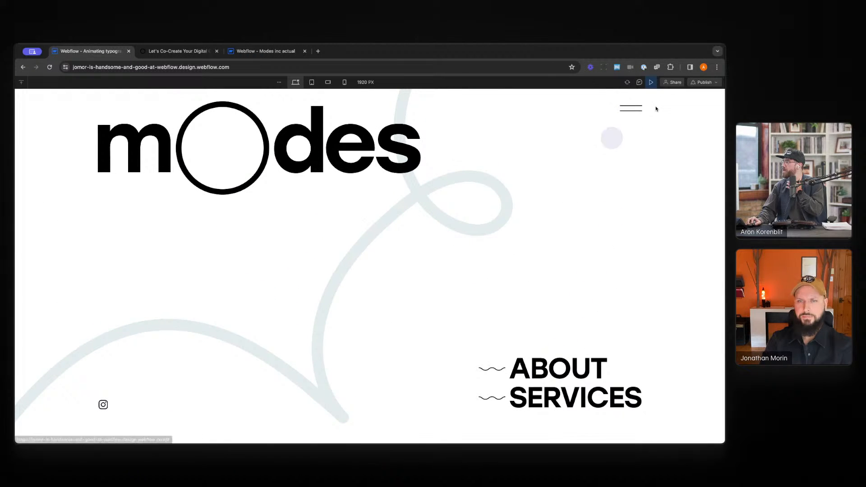
click(636, 107)
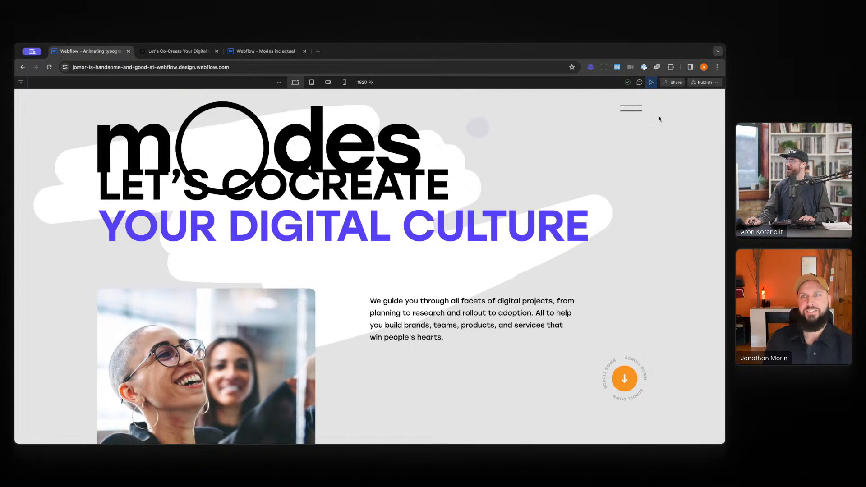
click(653, 83)
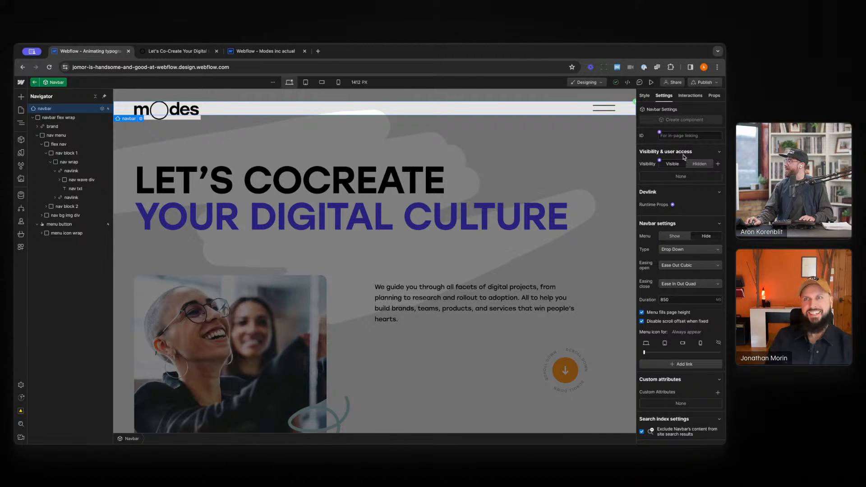
Reopen the Make the logo animation and inspect the second initial-state navlink Move action.
click(687, 97)
click(695, 141)
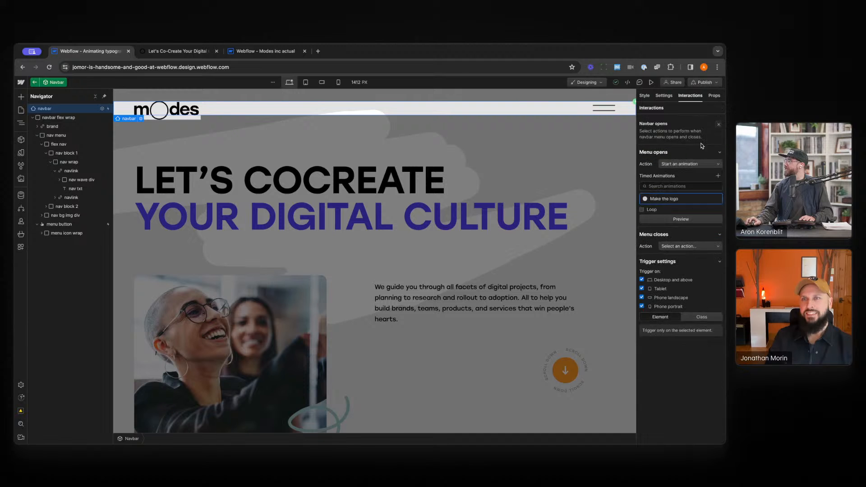
click(708, 195)
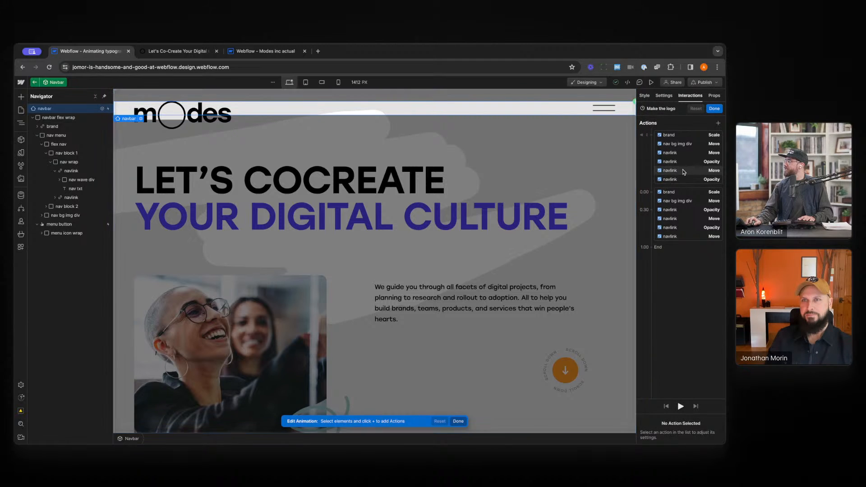
click(684, 171)
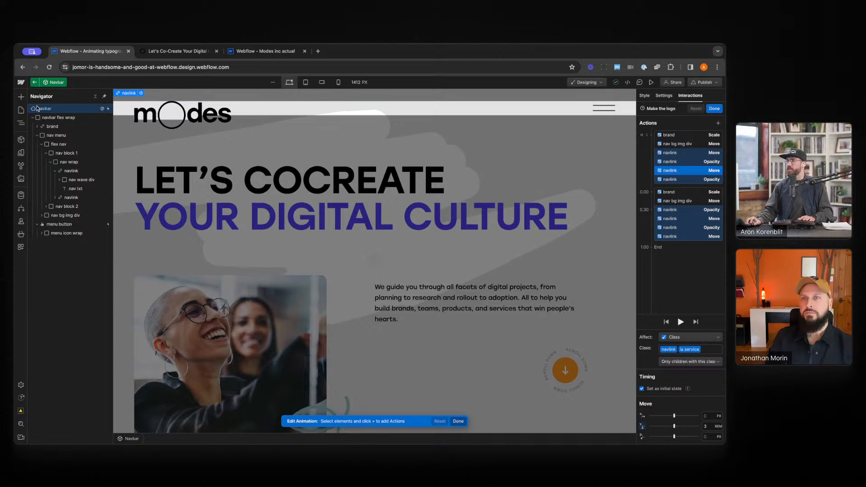
Set the navbar's menu to Show and check the style classes of the About and Services navlinks.
click(663, 95)
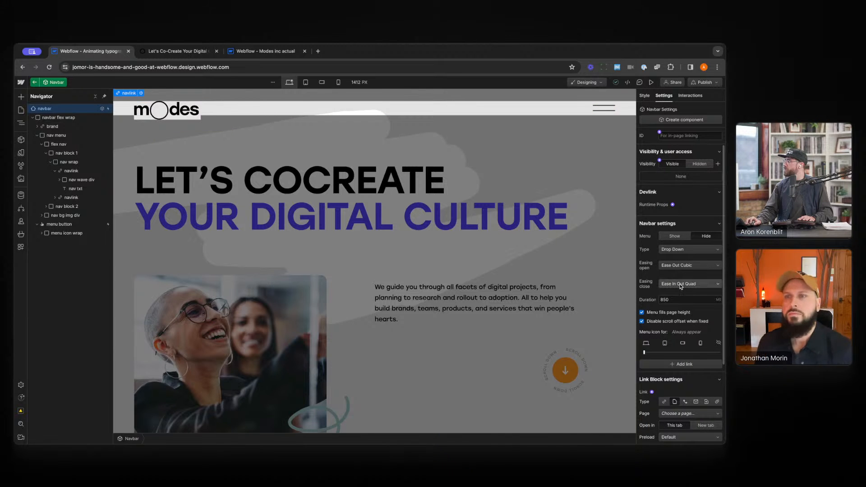
click(682, 236)
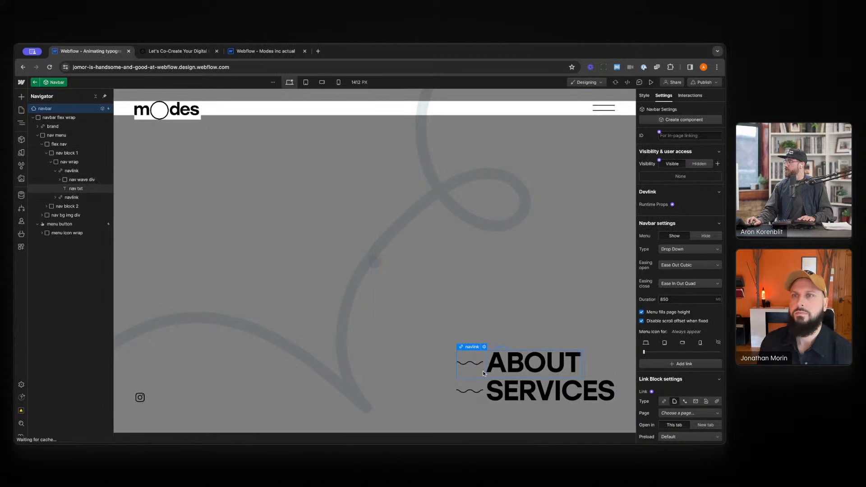
click(645, 95)
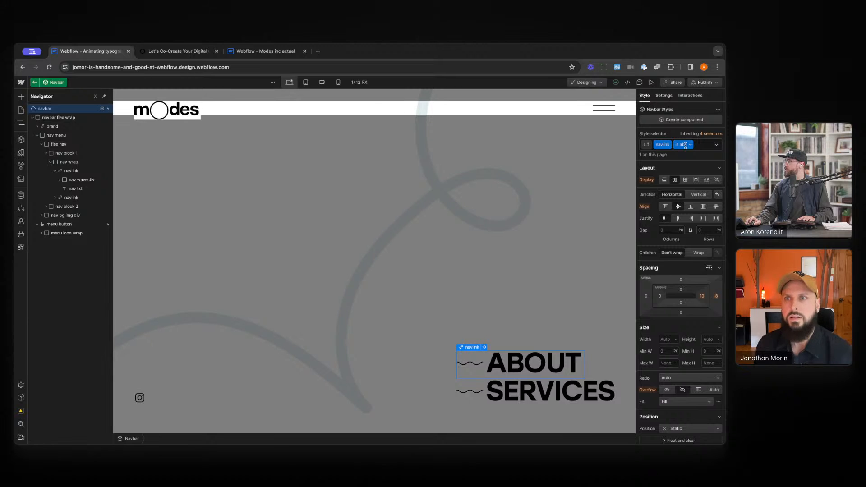
click(483, 399)
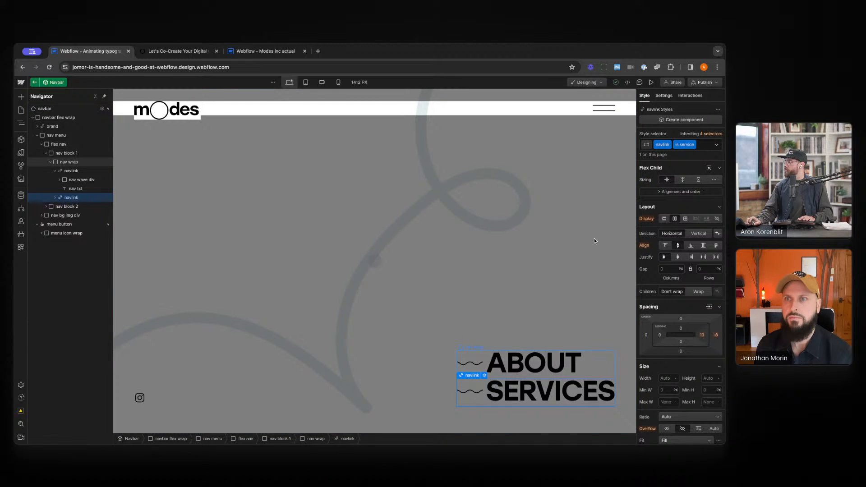
Reopen the navbar's Make the logo animation and select the first initial-state navlink Move action.
key(Up)
click(689, 96)
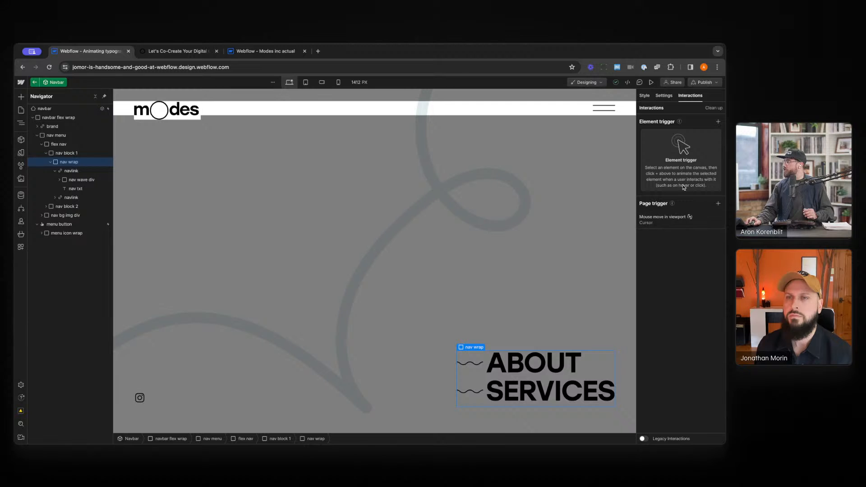
click(496, 109)
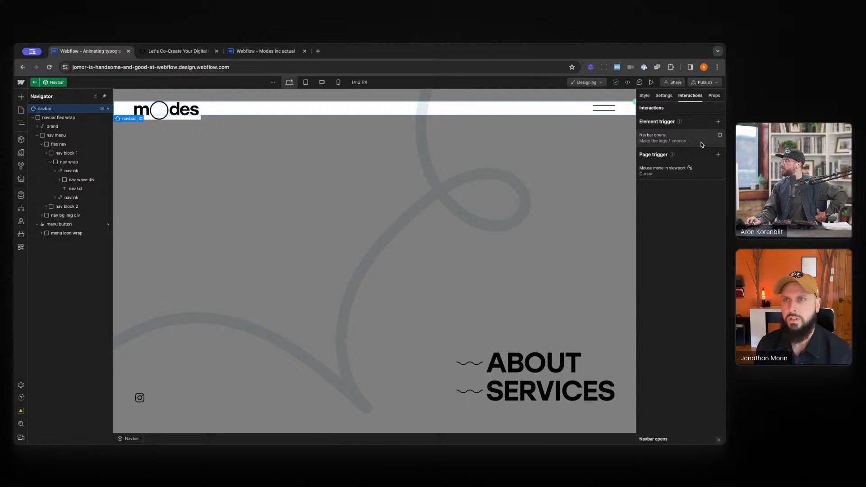
click(703, 140)
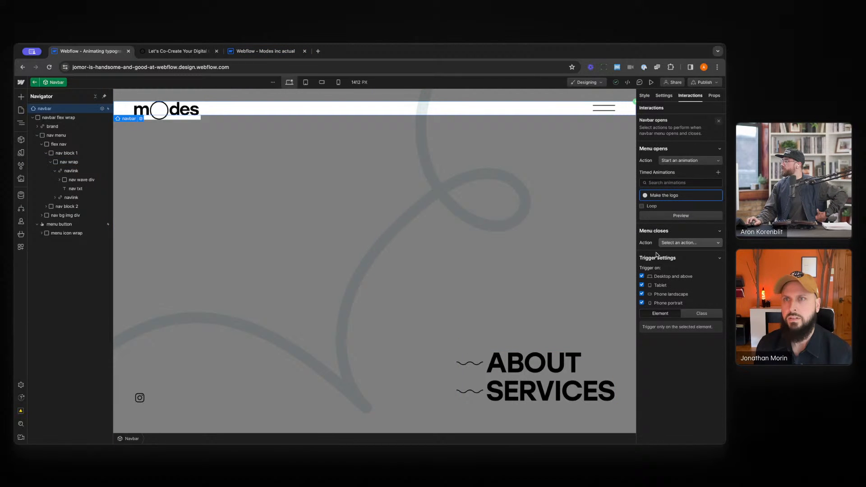
click(709, 197)
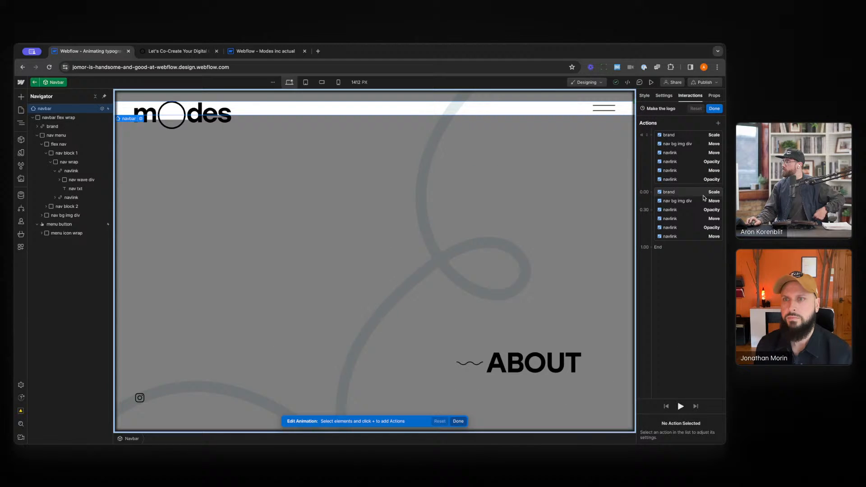
click(696, 156)
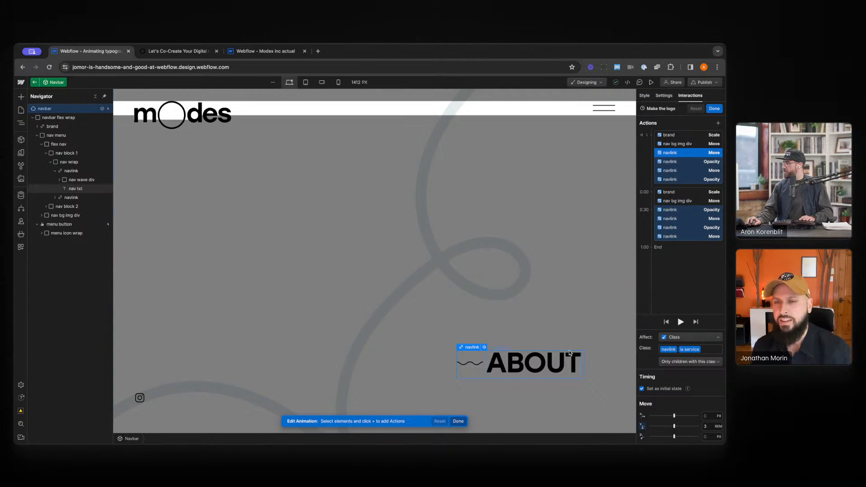
Try to change the target class of the first initial-state navlink Move action by searching for the navlink classes.
click(711, 350)
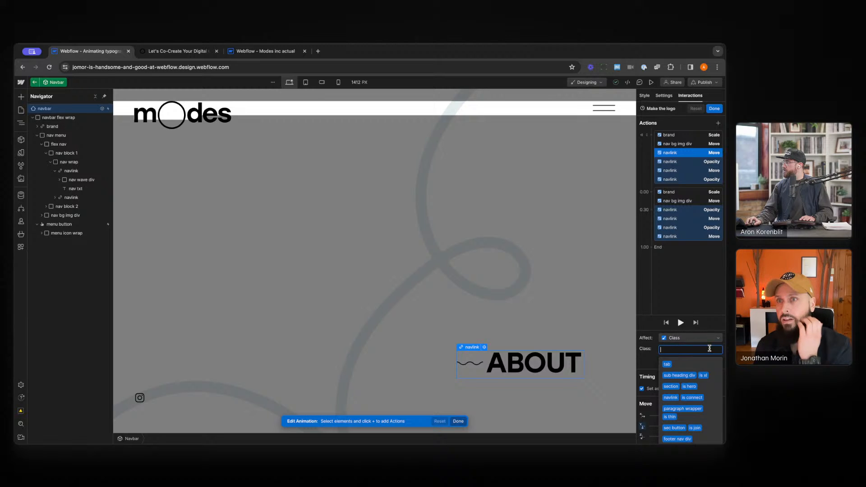
click(689, 173)
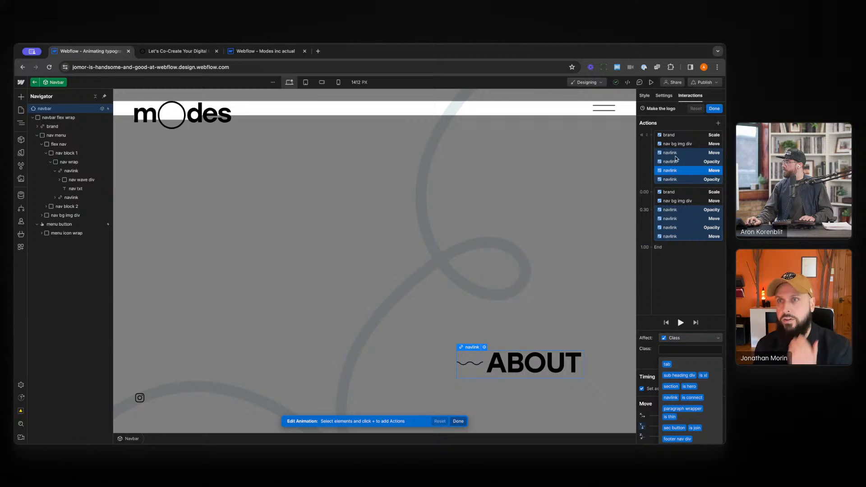
click(677, 154)
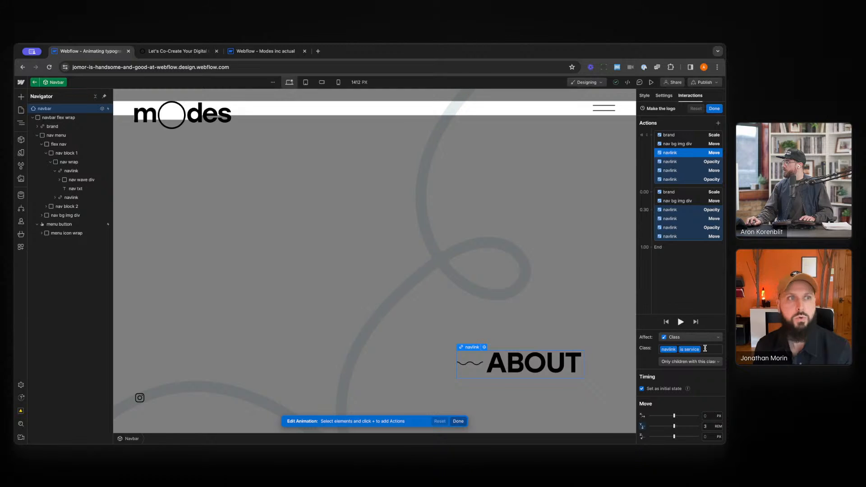
click(706, 348)
text(mav)
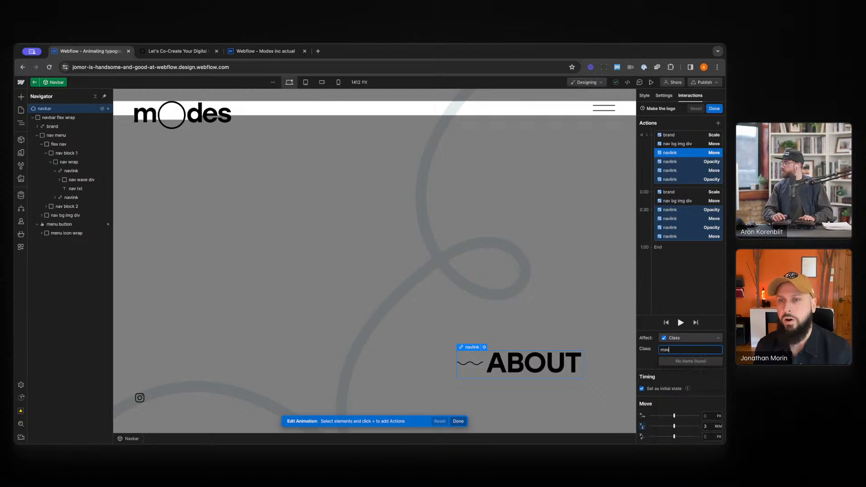
key(BackSpace)
key(BackSpace)
key(BackSpace)
text(navlin)
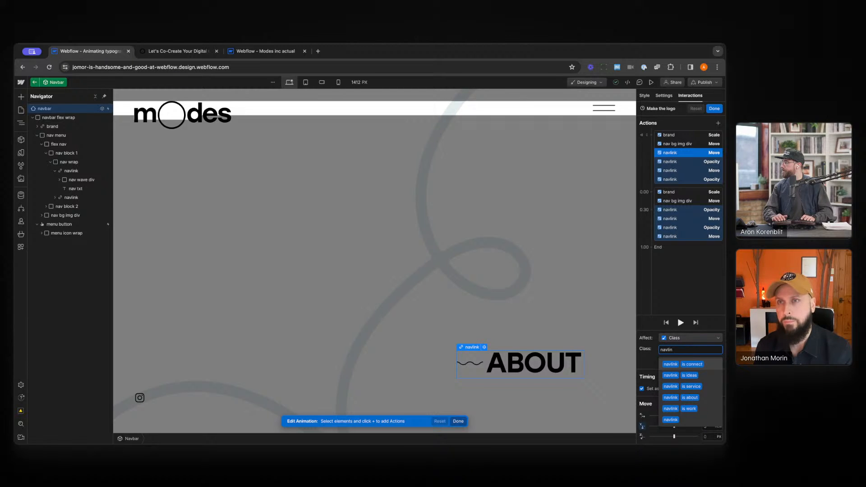
key(Down)
key(Down)
key(Return)
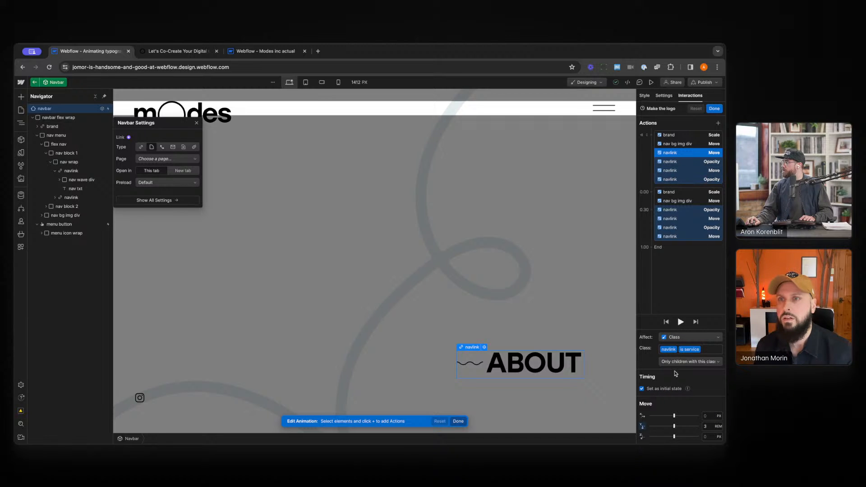
Set the target class of the navlink Move action to the combo class navlink is about.
click(708, 350)
text(is)
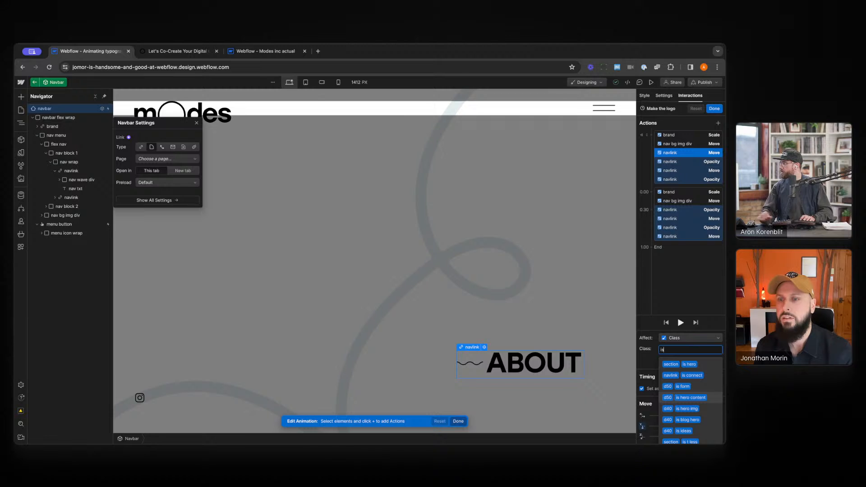
key(BackSpace)
key(BackSpace)
text(navlink)
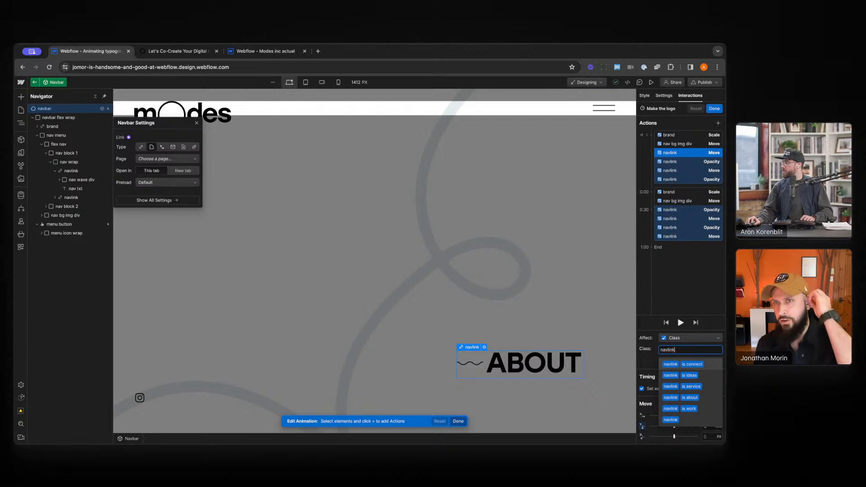
click(705, 398)
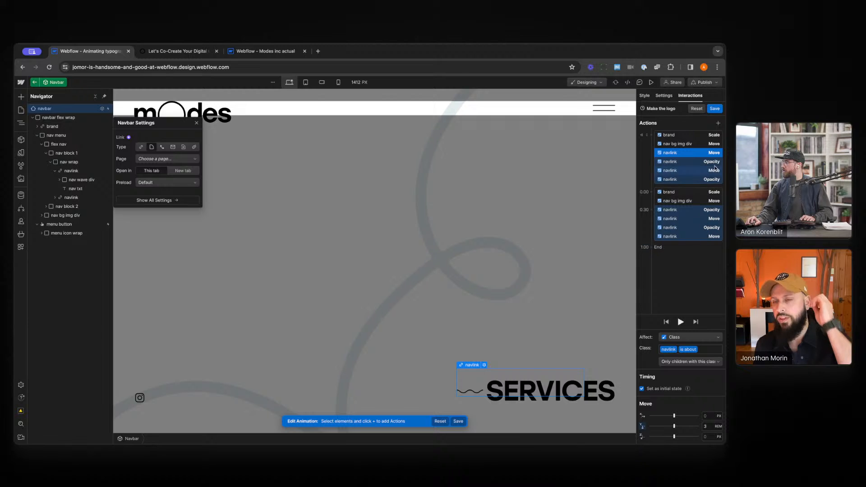
Delete the first initial-state navlink Move action and undo the deletion.
click(694, 255)
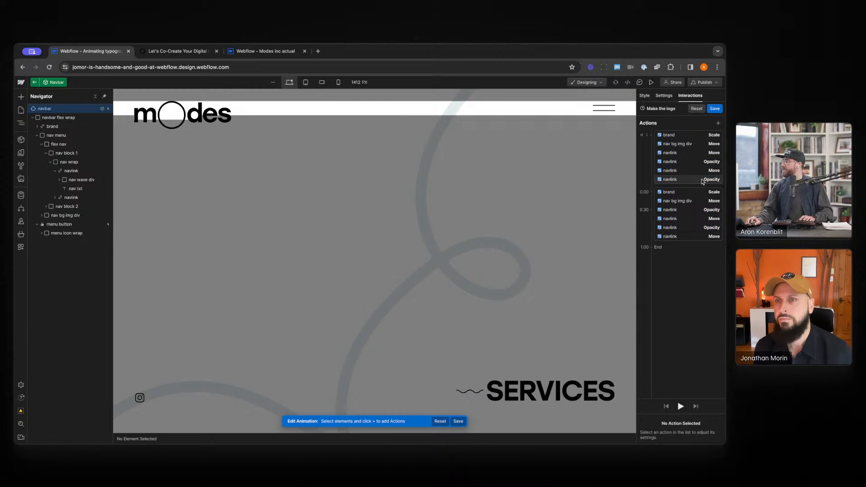
click(697, 156)
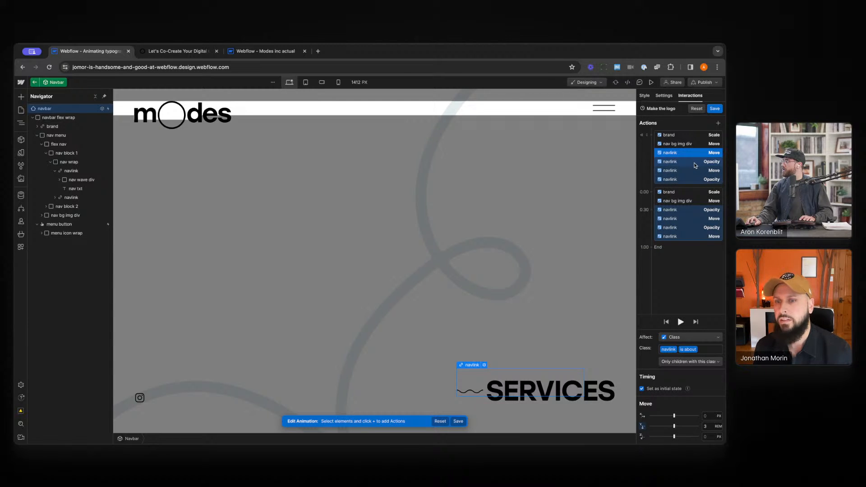
key(Delete)
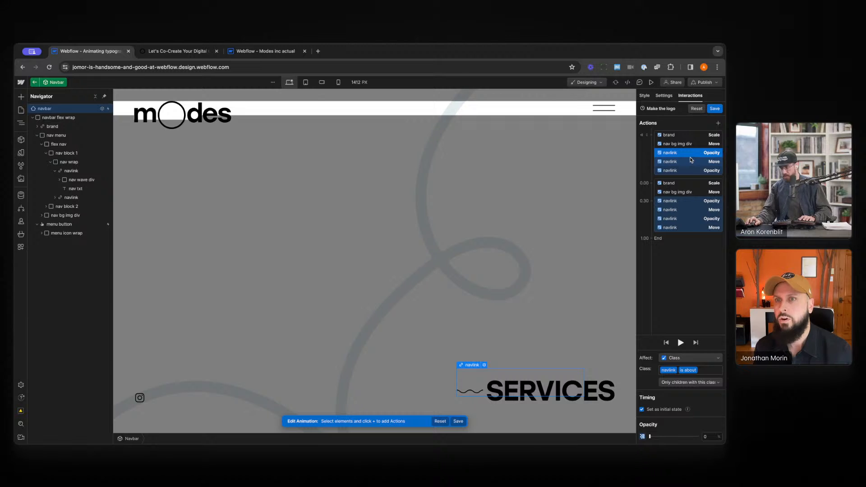
key(ctrl+z)
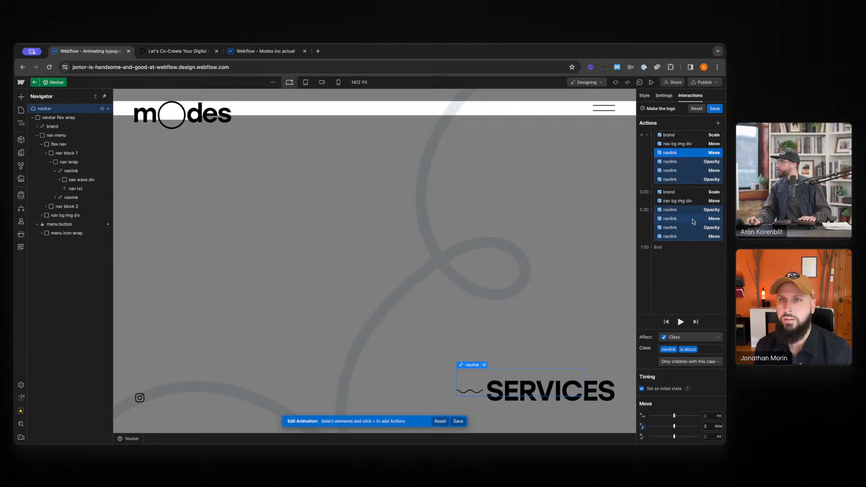
Change the target of the second Move and Opacity pair in both the initial state and the 0.30 group to the Services navlink.
click(689, 163)
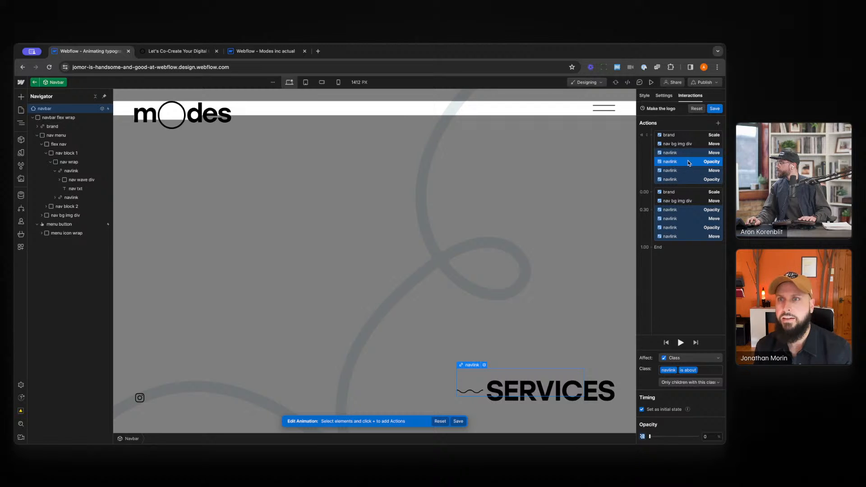
click(692, 154)
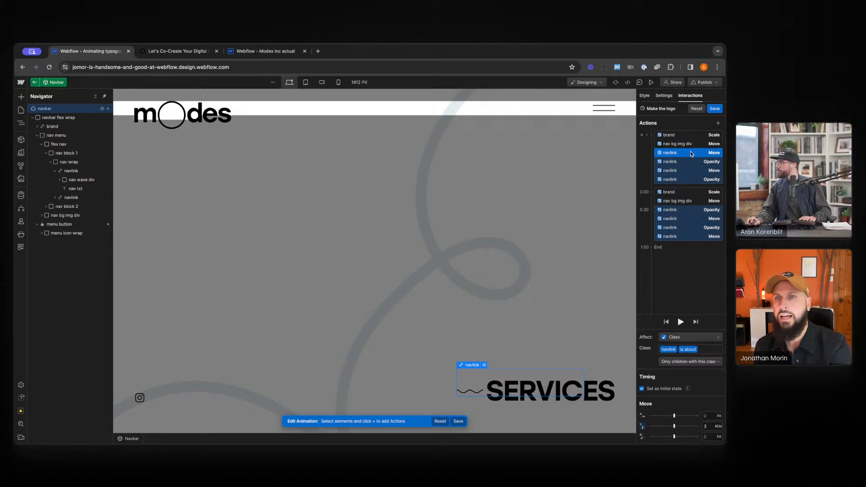
click(688, 170)
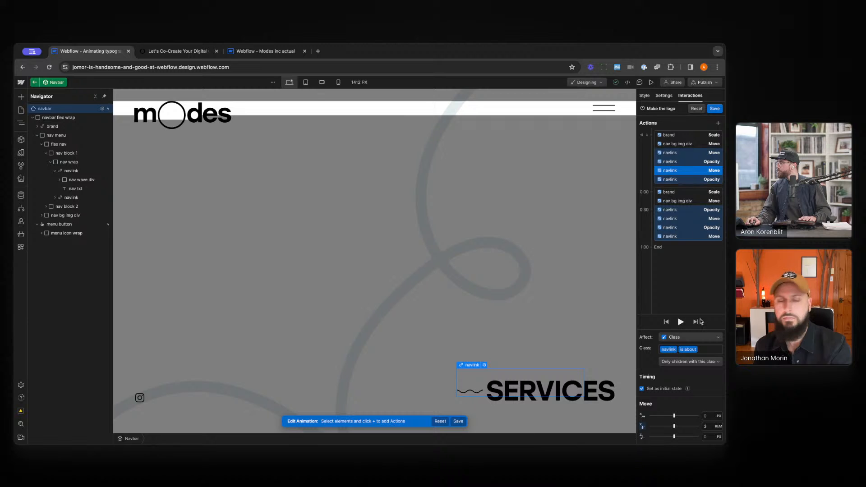
drag(672, 237, 681, 187)
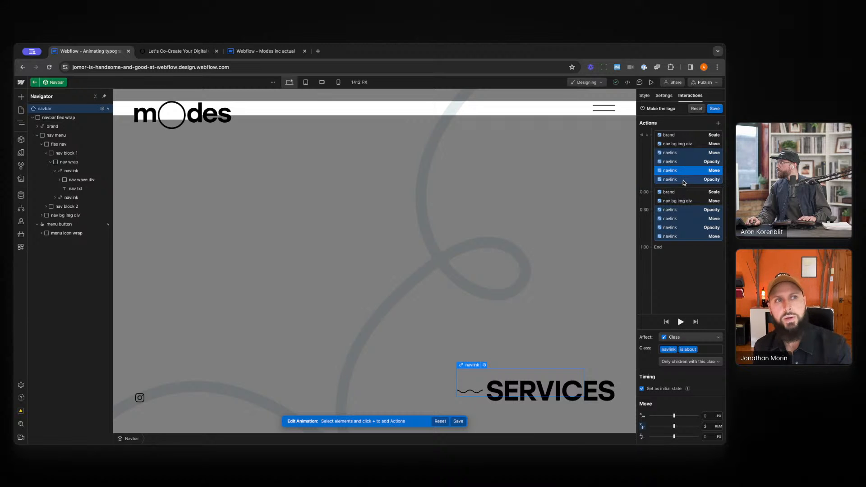
shift+click(683, 180)
click(684, 228)
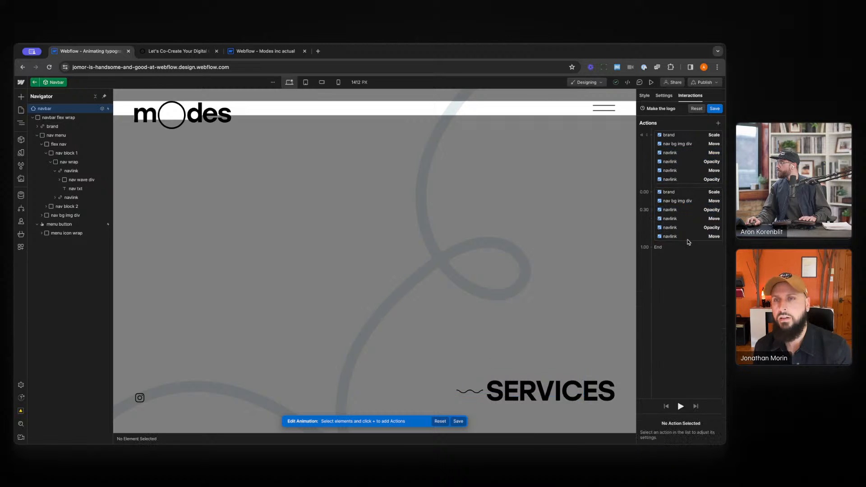
shift+click(671, 173)
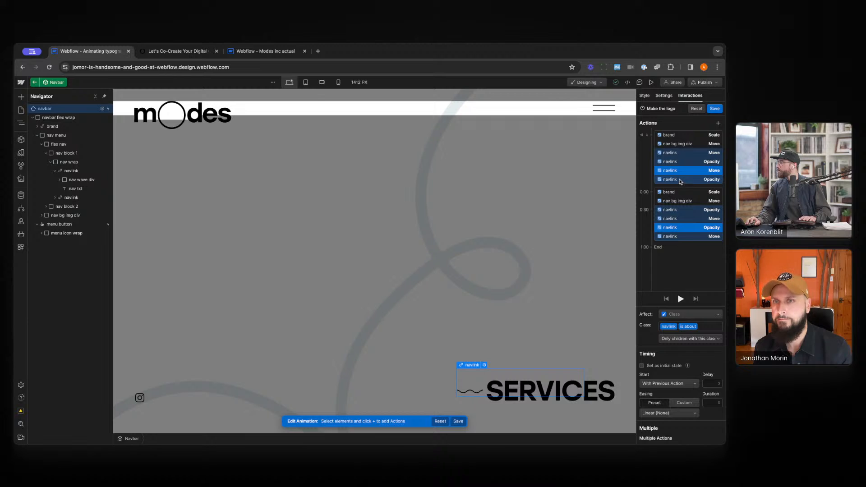
shift+click(681, 181)
shift+click(681, 237)
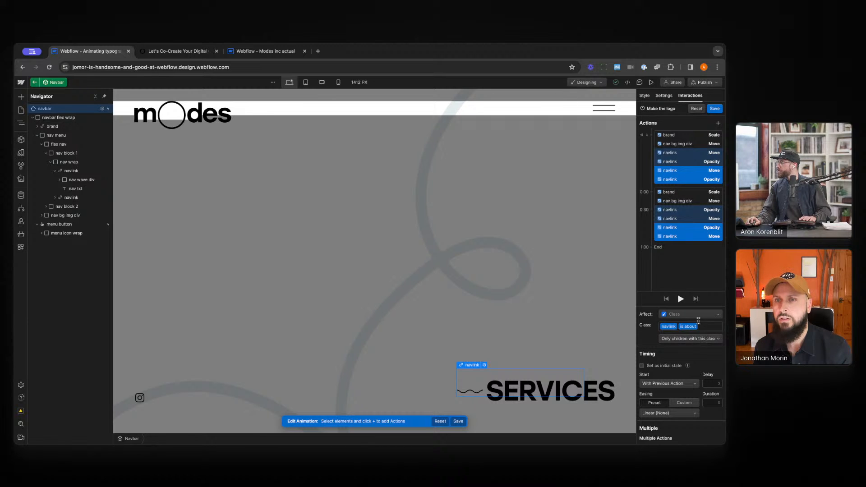
right_click(697, 228)
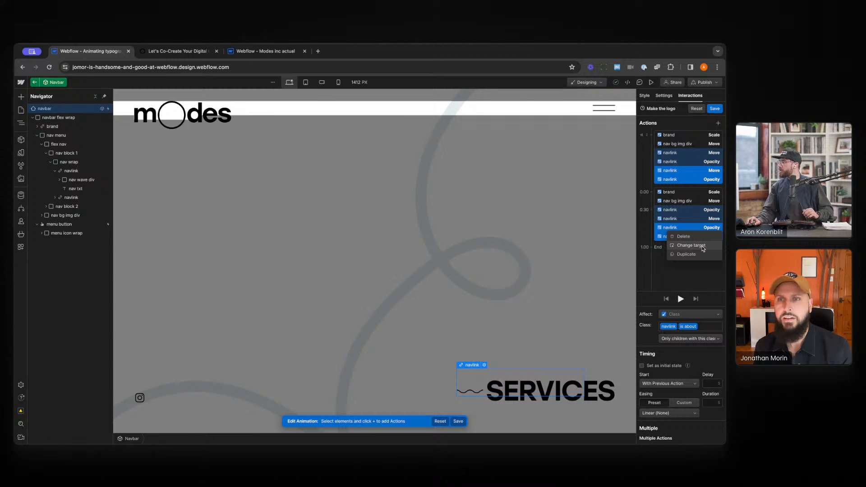
click(691, 245)
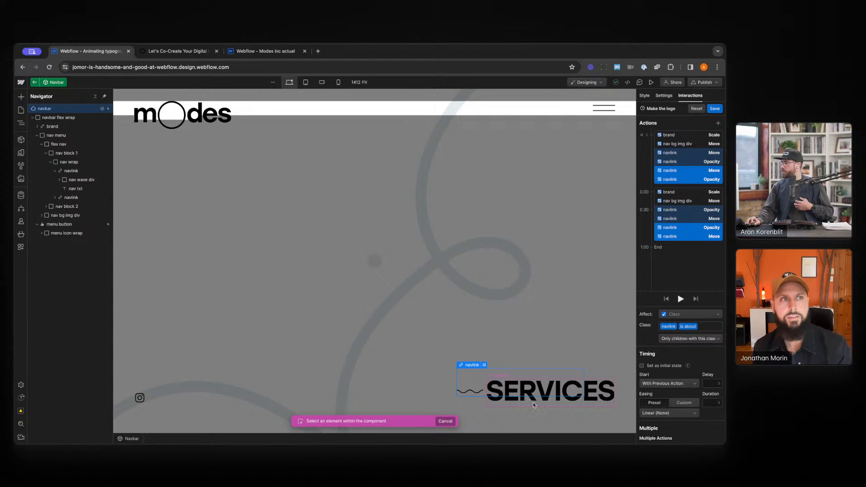
click(484, 404)
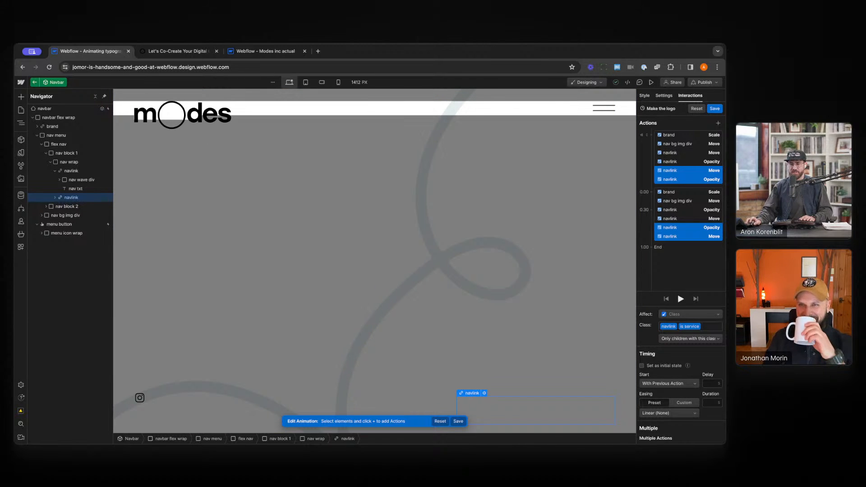
Leave the animation editor and set the navbar's menu to Hide.
click(651, 82)
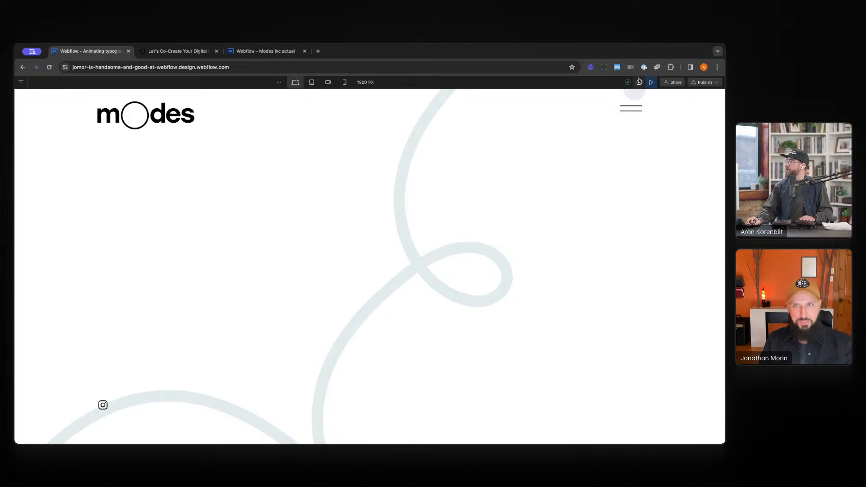
click(652, 82)
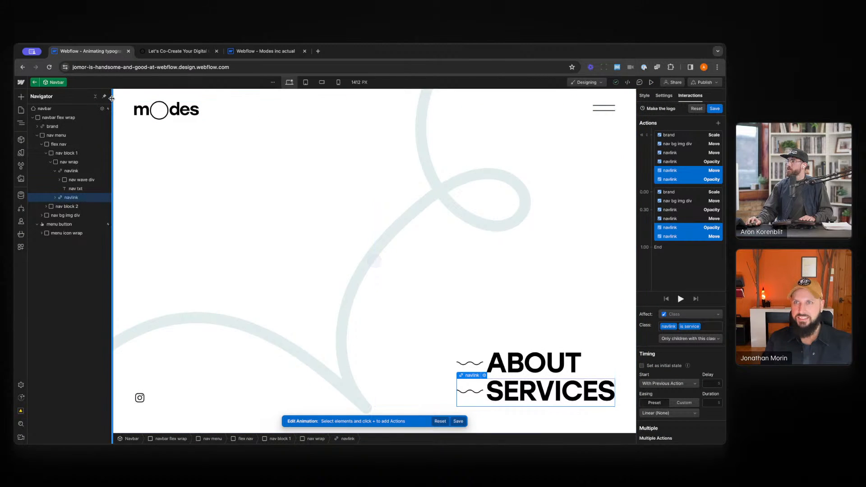
click(66, 111)
click(664, 96)
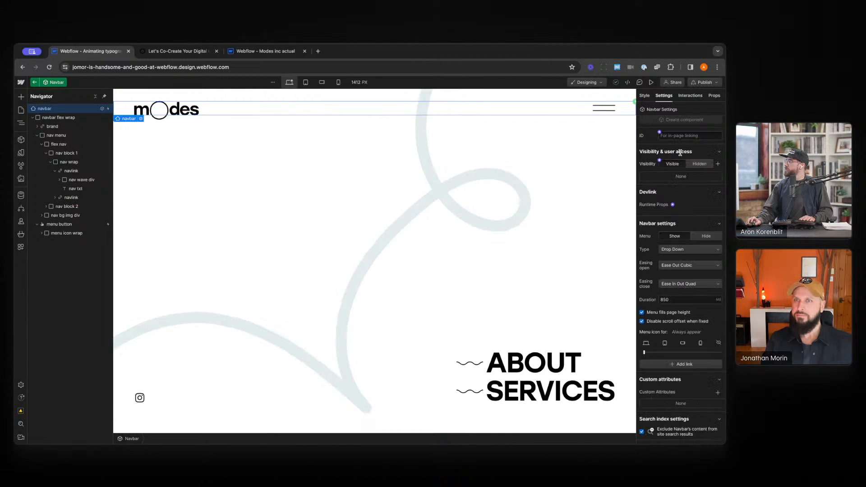
click(699, 237)
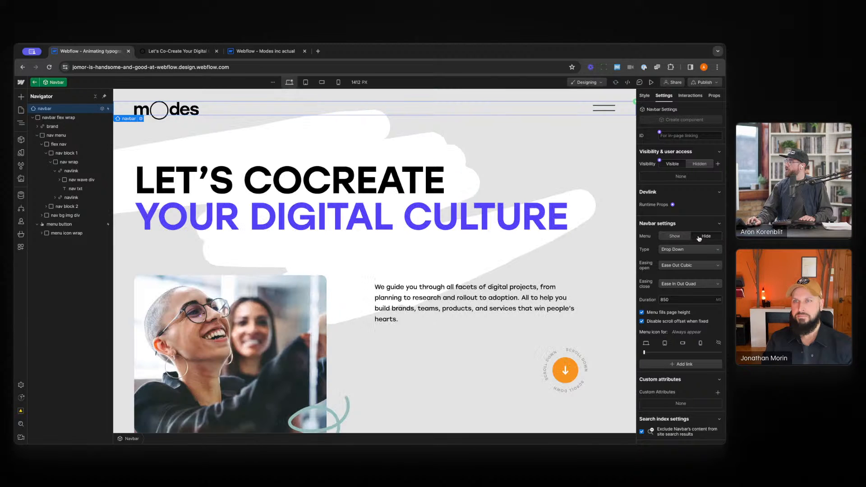
Preview the menu opening and closing animation, and switch to the Modes inc actual project for comparison.
click(651, 82)
click(634, 112)
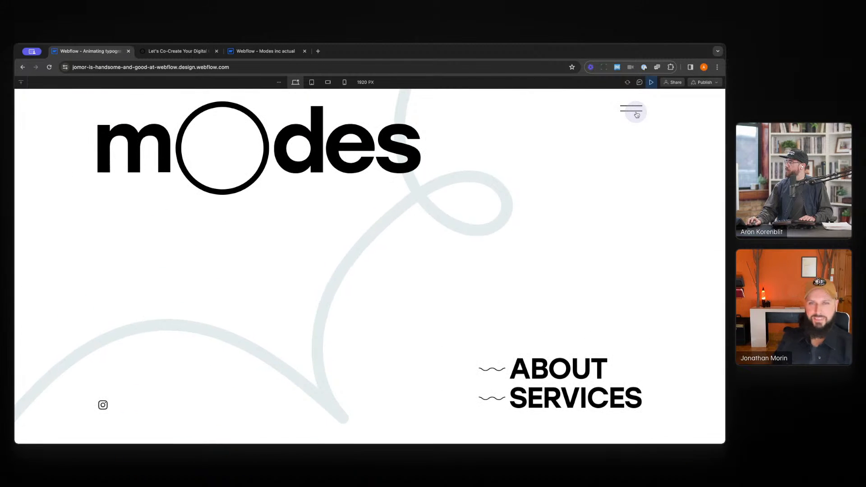
click(637, 114)
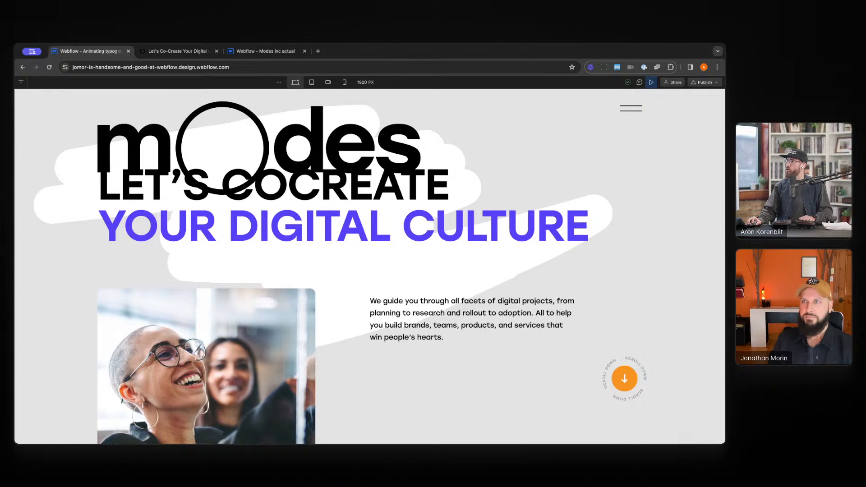
click(231, 49)
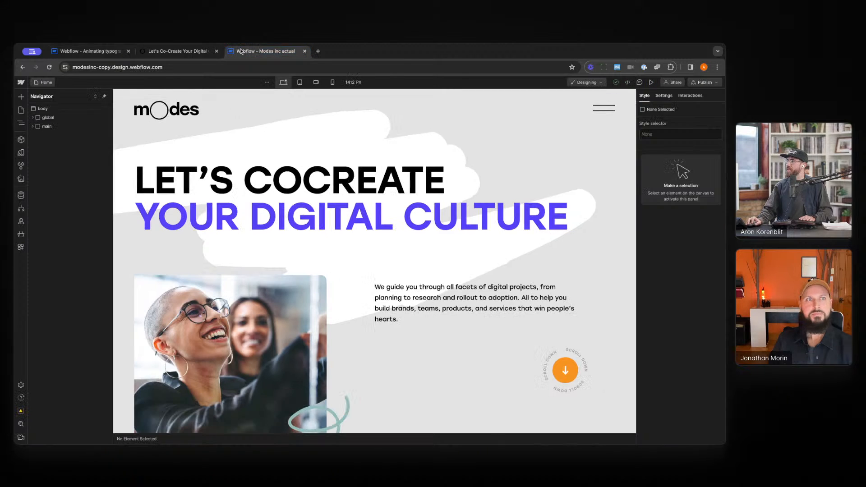
Examine the published Modes site's menu and link hover effects, then return to the working project and leave its preview.
click(179, 51)
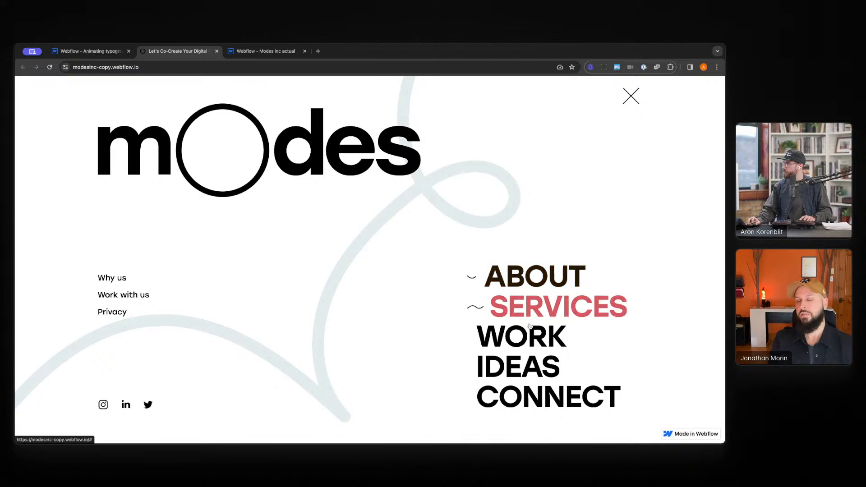
click(107, 52)
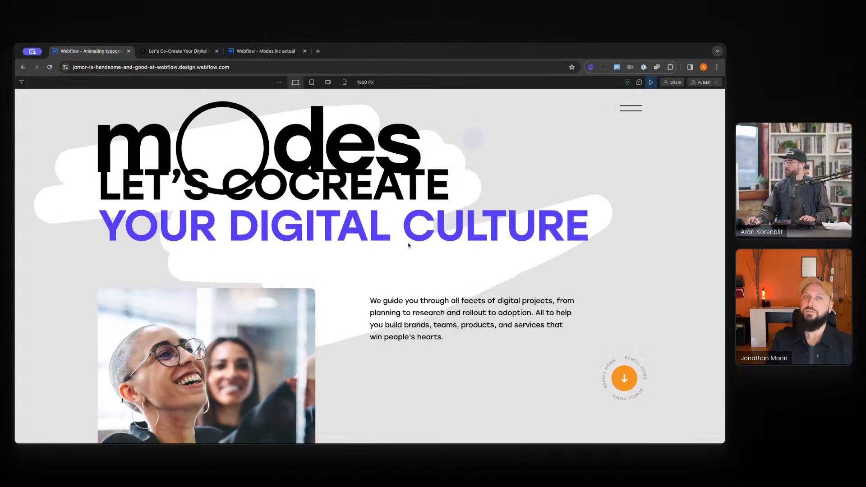
click(650, 83)
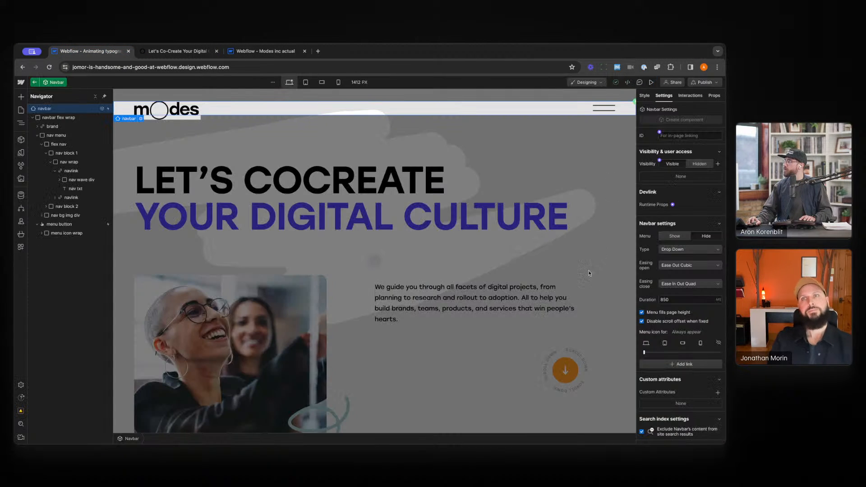
click(462, 272)
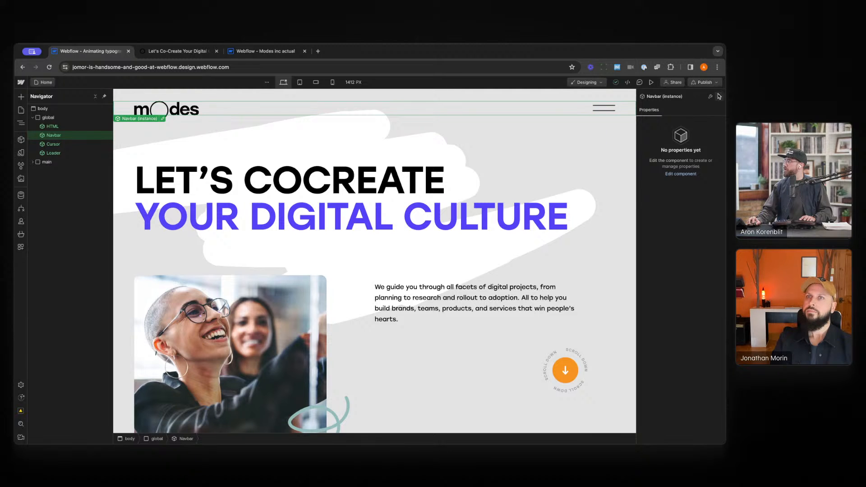
Open the Navbar component for editing and set its menu to Show.
double_click(83, 137)
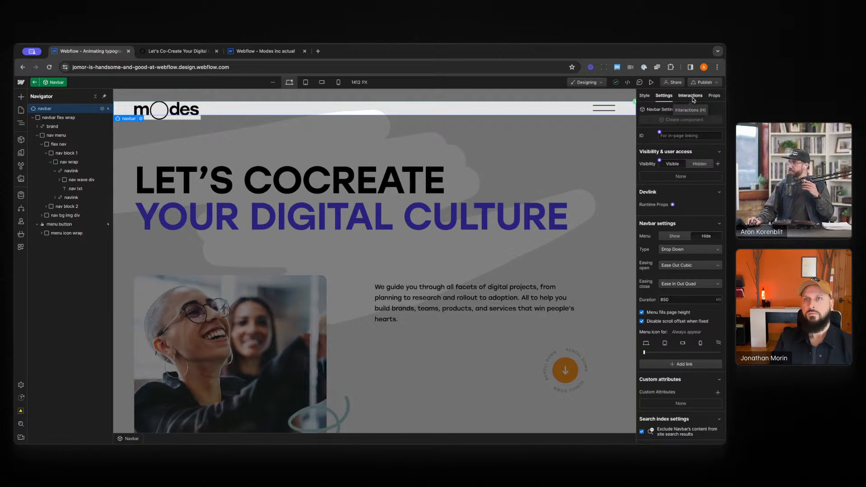
click(683, 237)
click(645, 96)
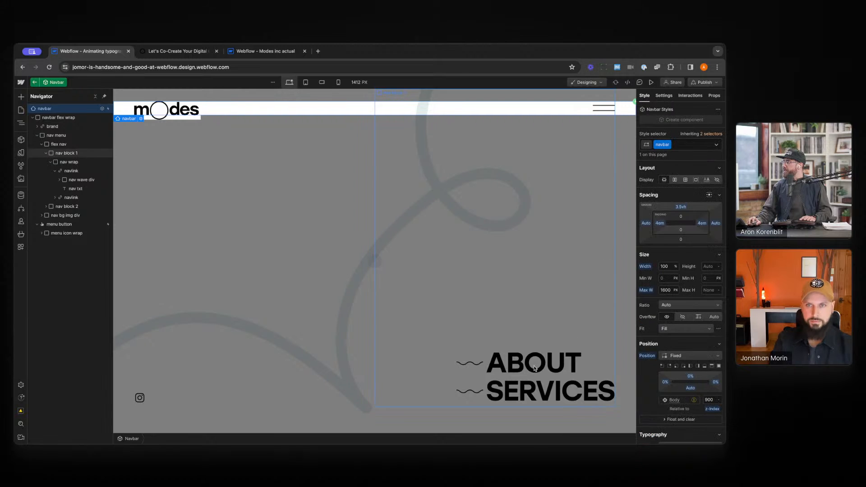
Set the Hover state text color of the About navlink to the Orange 1 variable.
click(534, 368)
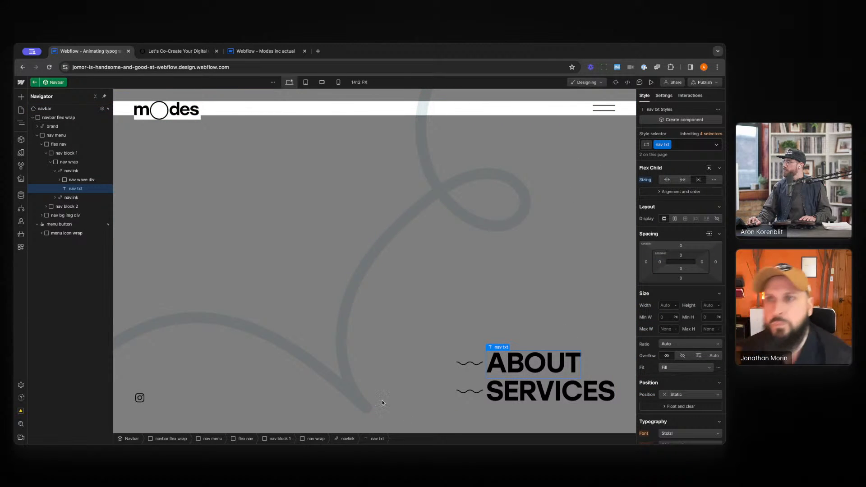
click(484, 374)
click(716, 145)
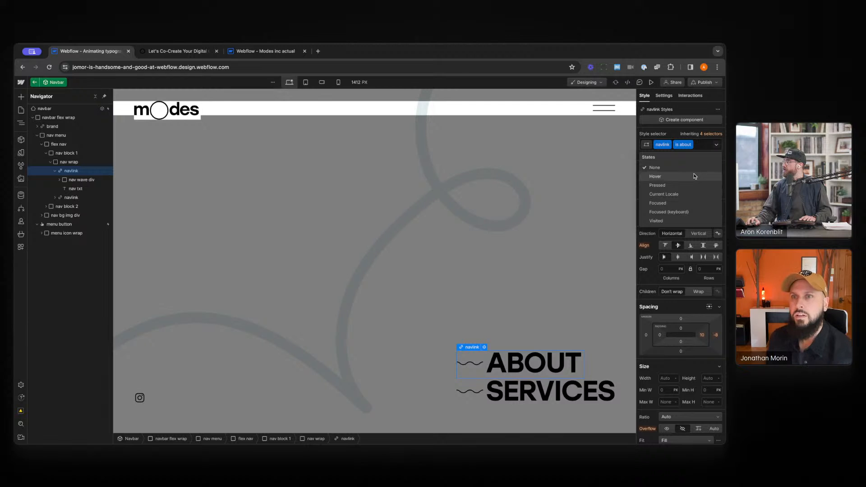
click(667, 172)
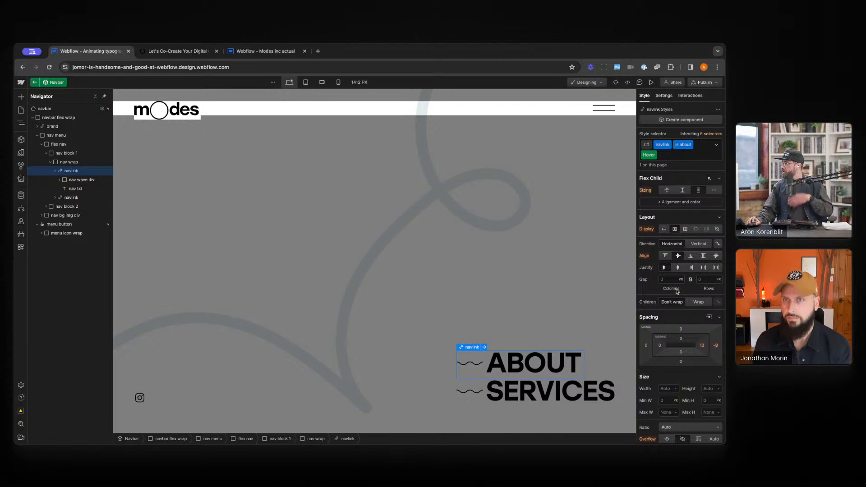
scroll(677, 291, down, 1)
scroll(675, 290, down, 5)
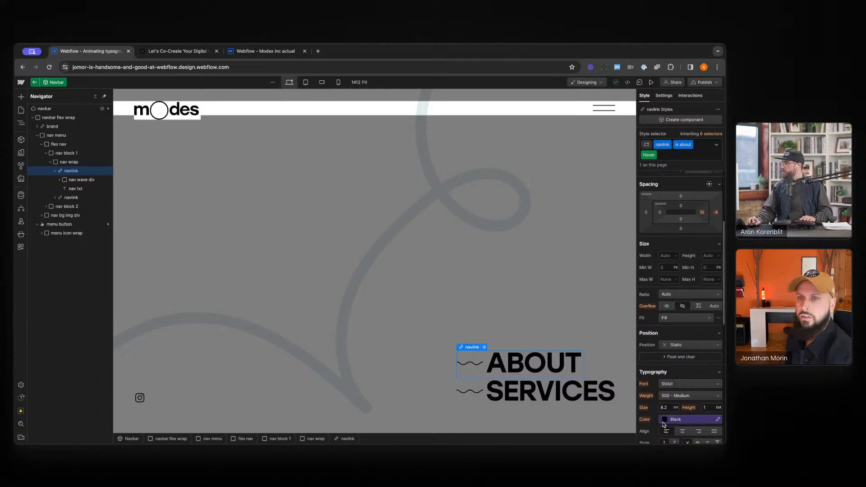
click(668, 417)
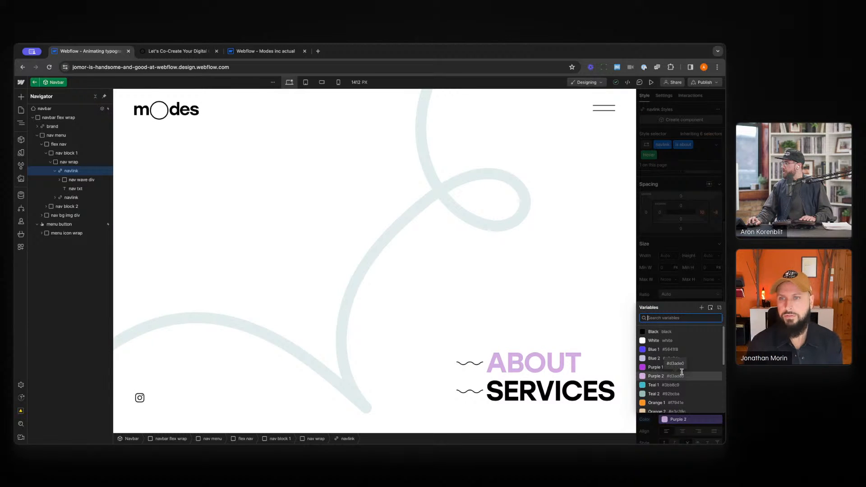
click(677, 402)
Preview the opened menu and check the About link's hover color.
click(652, 82)
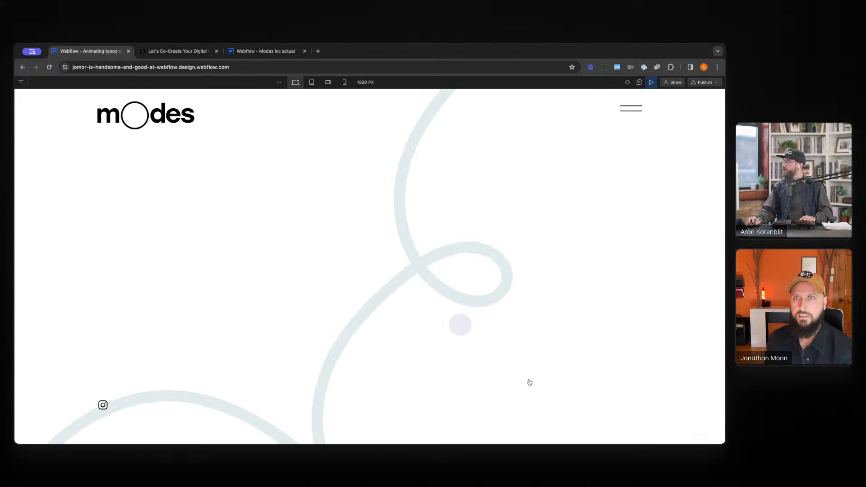
click(643, 108)
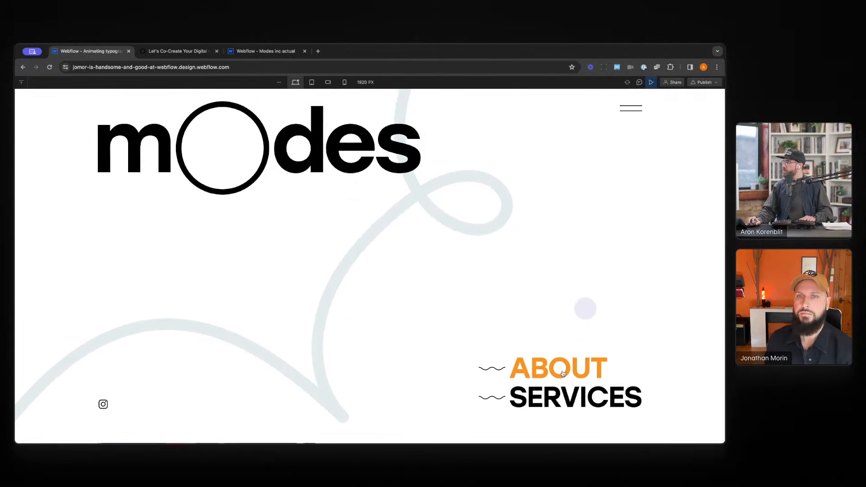
click(631, 109)
click(651, 83)
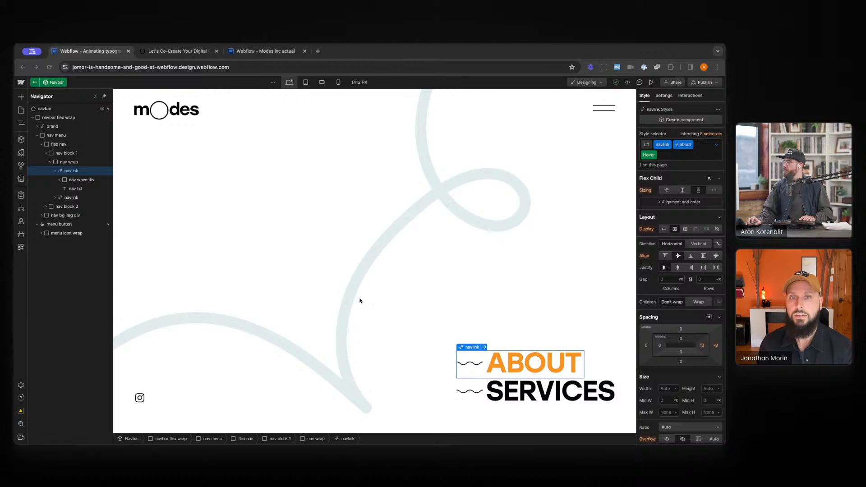
Add a Mouse hover trigger to the About navlink with Start an animation as its on-hover action.
click(688, 97)
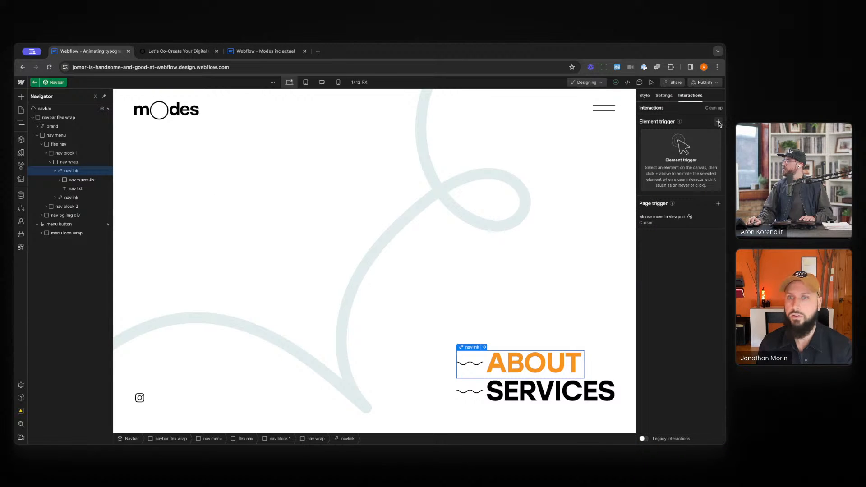
click(718, 123)
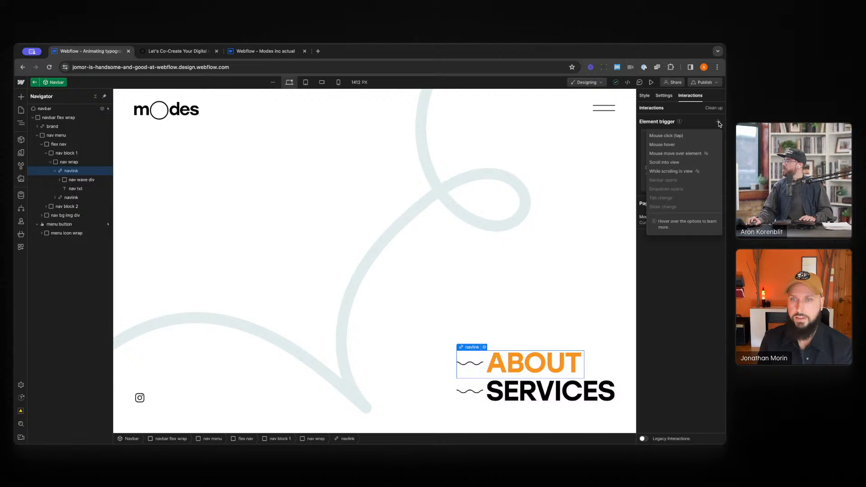
click(684, 145)
click(685, 160)
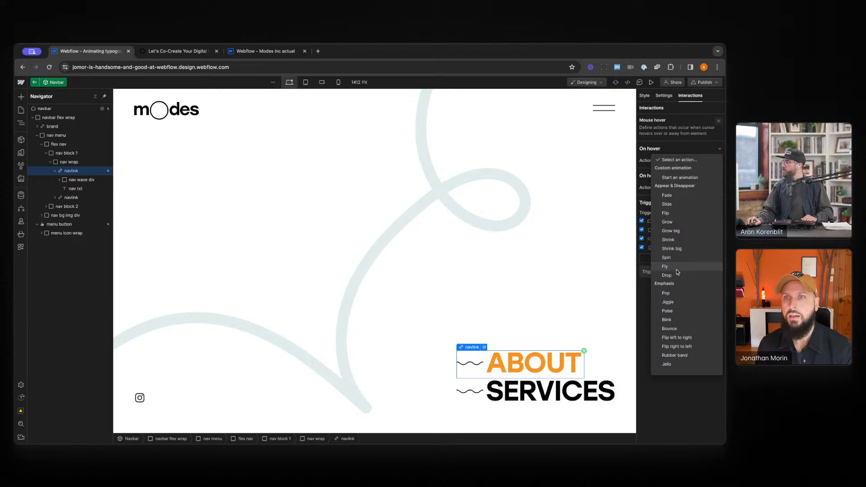
click(689, 178)
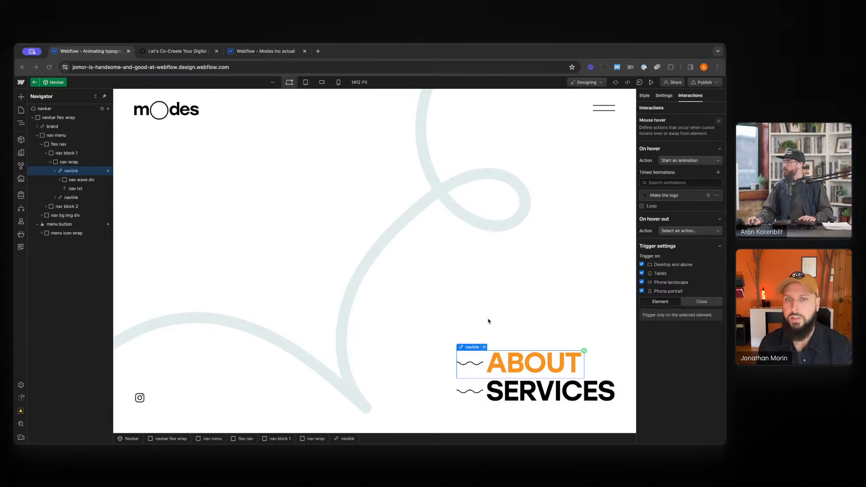
Create a timed animation named "Move link" for the About navlink's on-hover action.
click(375, 261)
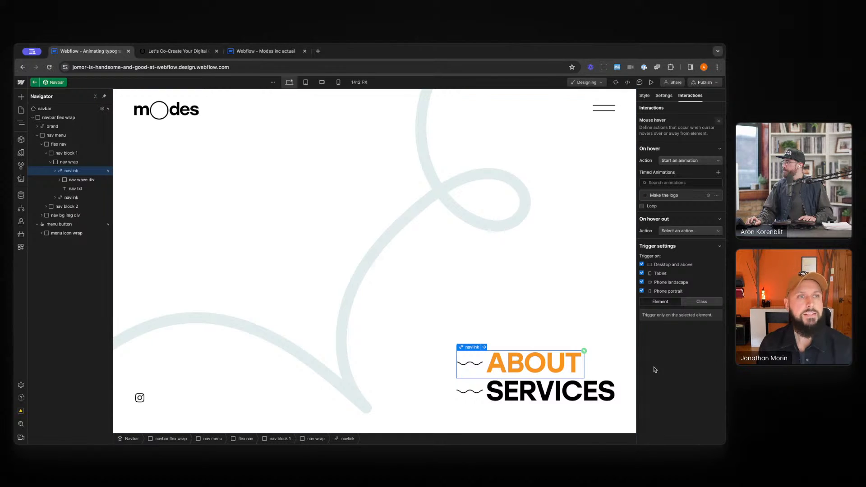
click(481, 362)
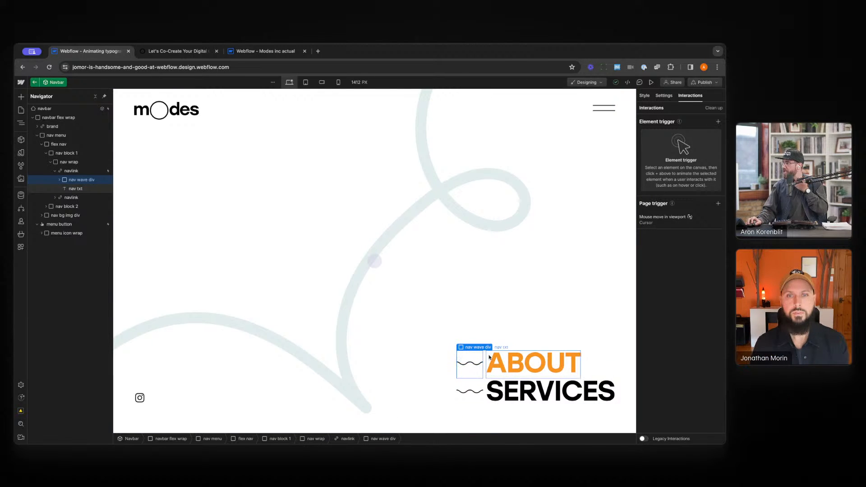
click(72, 171)
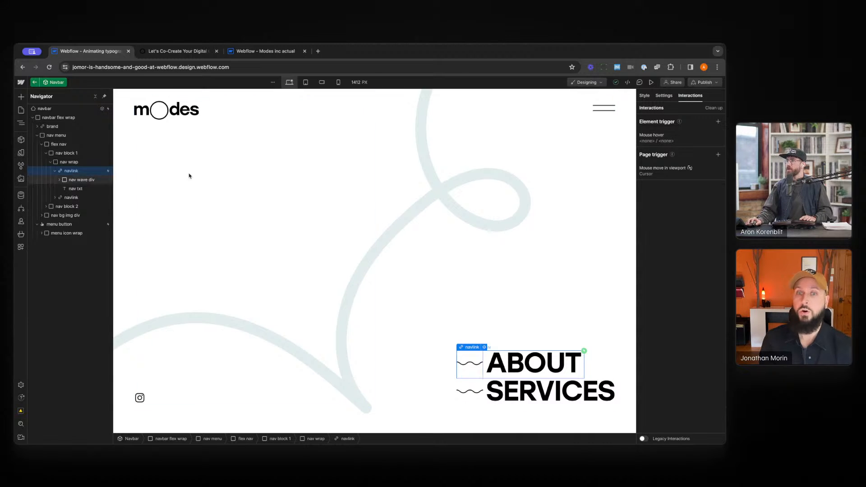
click(670, 139)
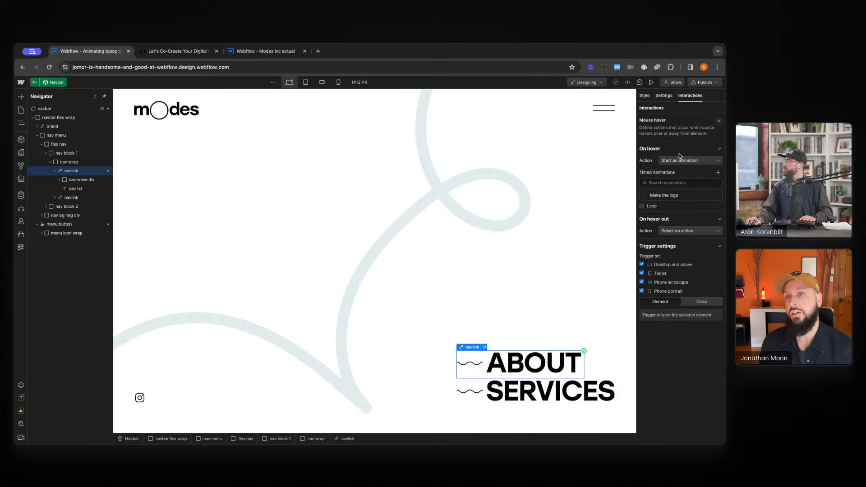
click(664, 195)
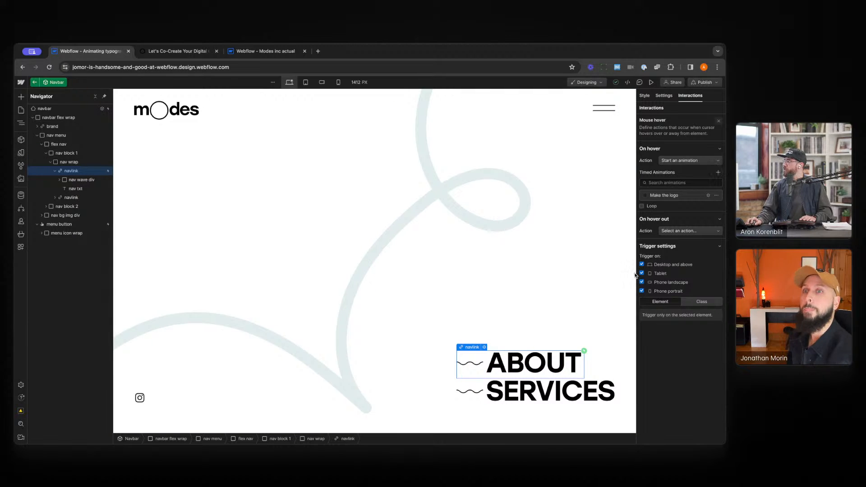
click(718, 175)
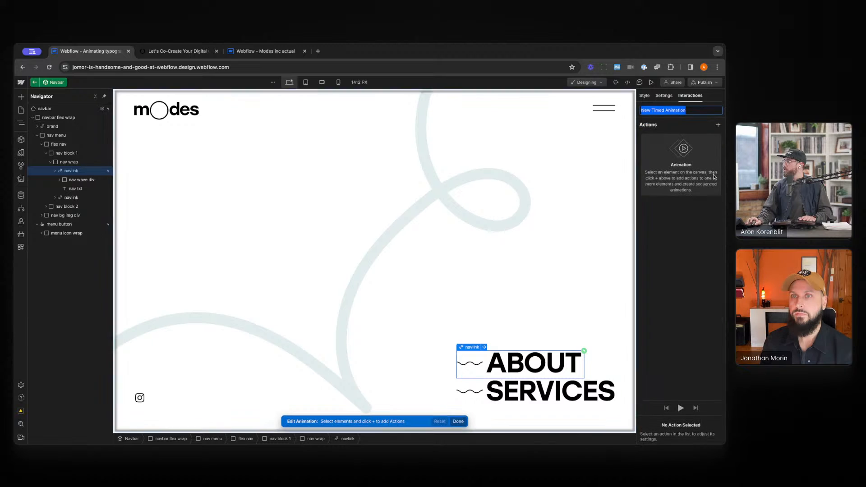
text(Move link)
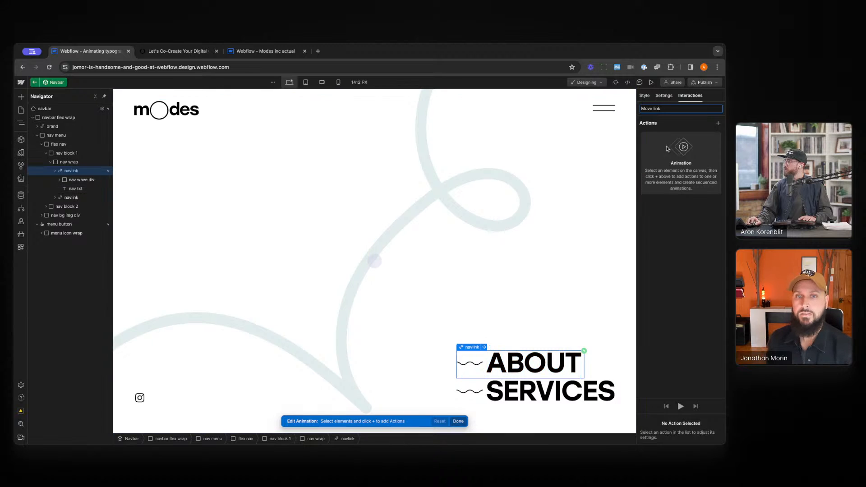
key(Return)
Add a Move action on the navlink to the animation and make it the initial state.
click(718, 124)
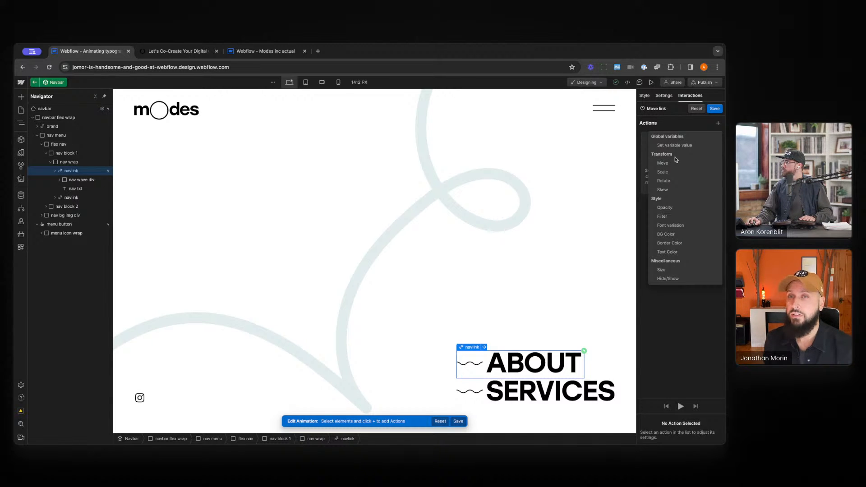
click(673, 164)
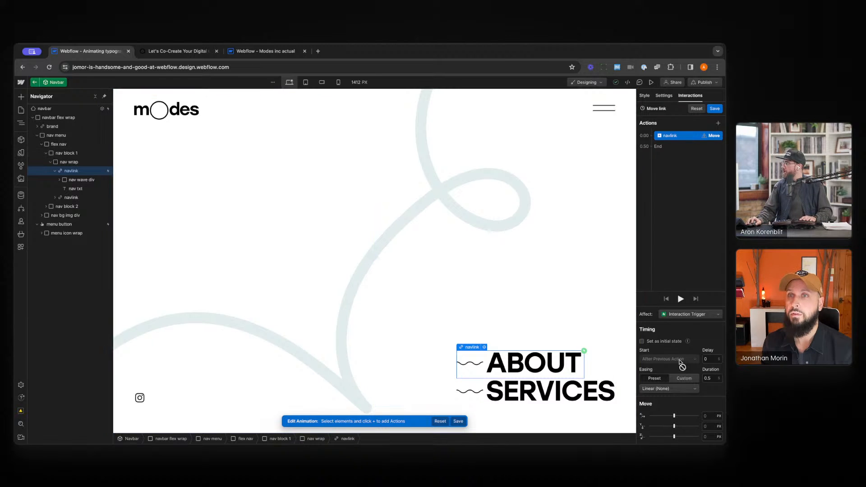
click(679, 342)
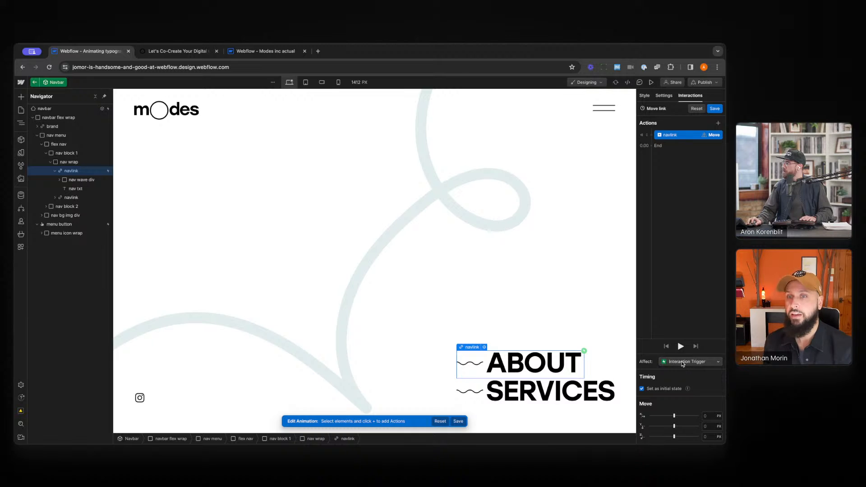
Change the target of the initial-state Move action to the About link's nav wave div.
click(682, 361)
click(682, 360)
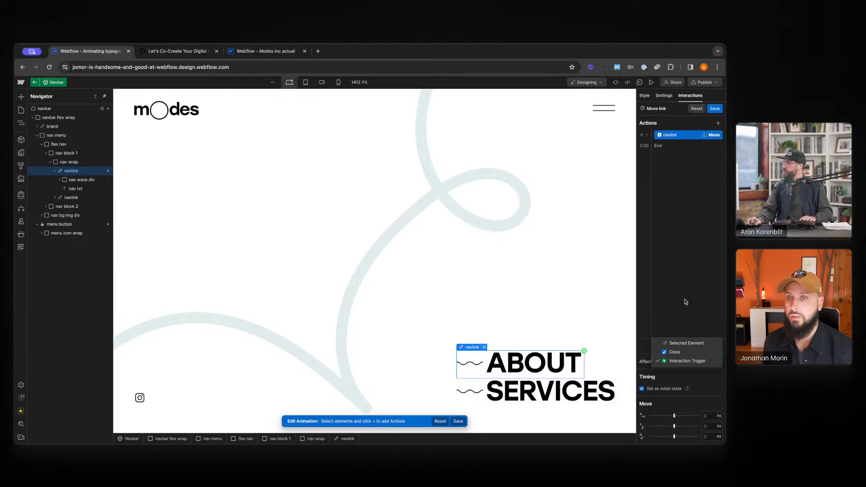
right_click(682, 136)
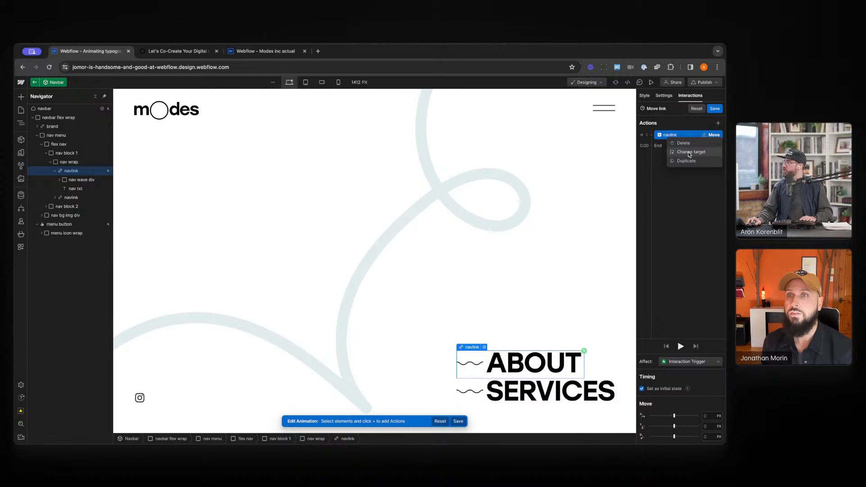
click(688, 154)
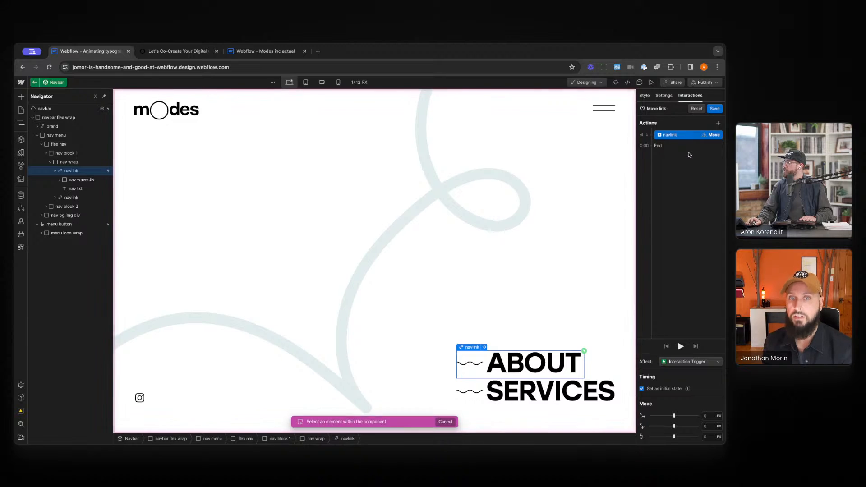
click(88, 183)
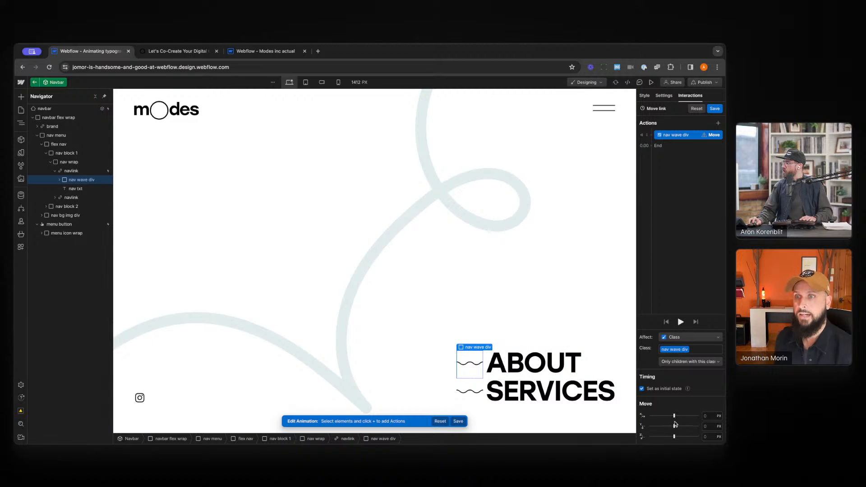
Set the nav wave div's initial-state Move to -102% on the X axis.
drag(675, 416, 671, 415)
click(707, 416)
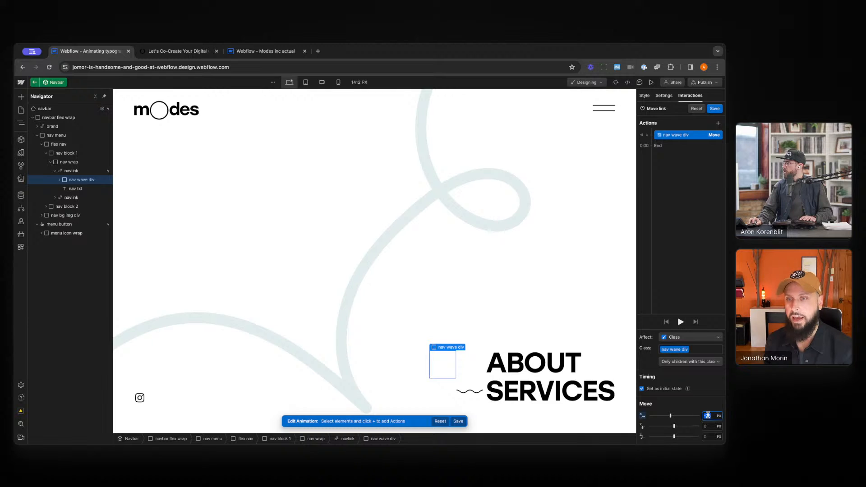
text(100%)
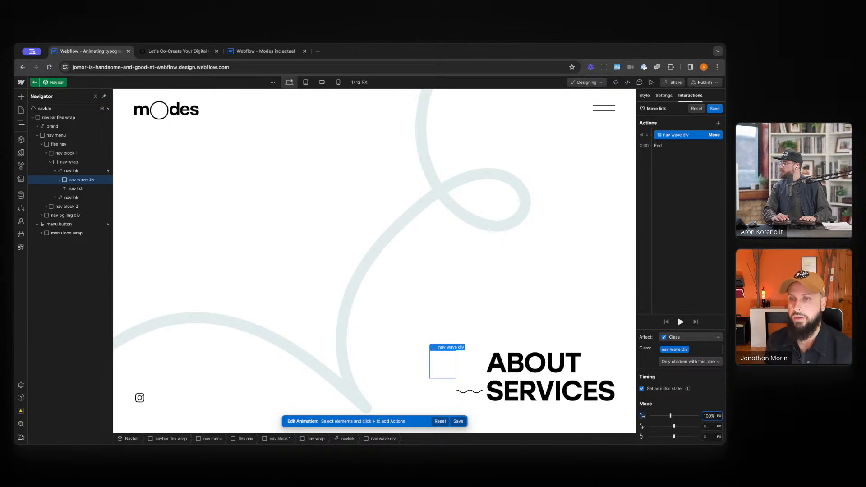
key(BackSpace)
text(2)
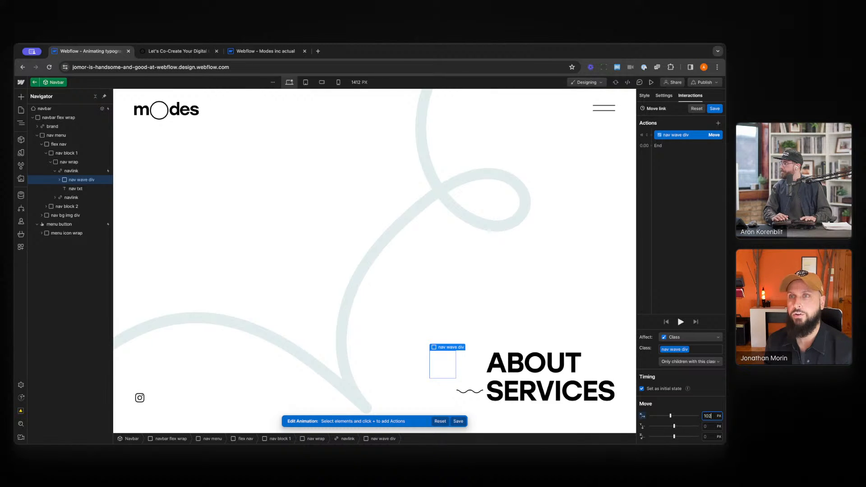
text(%)
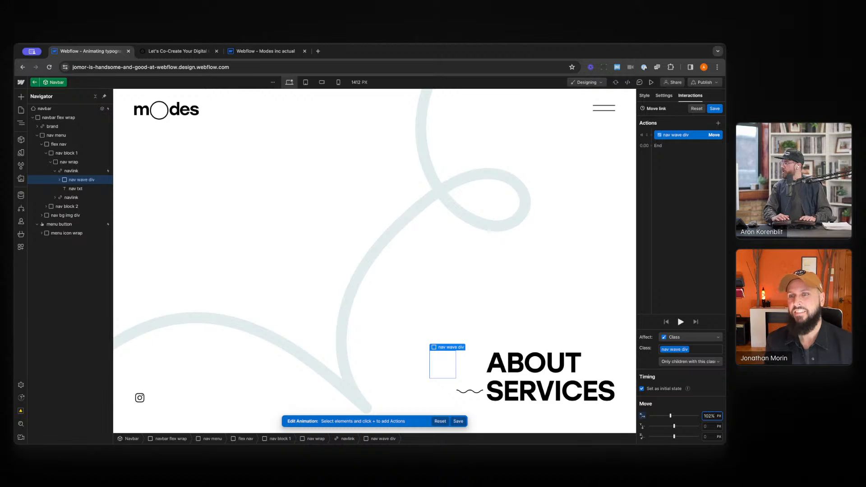
key(Return)
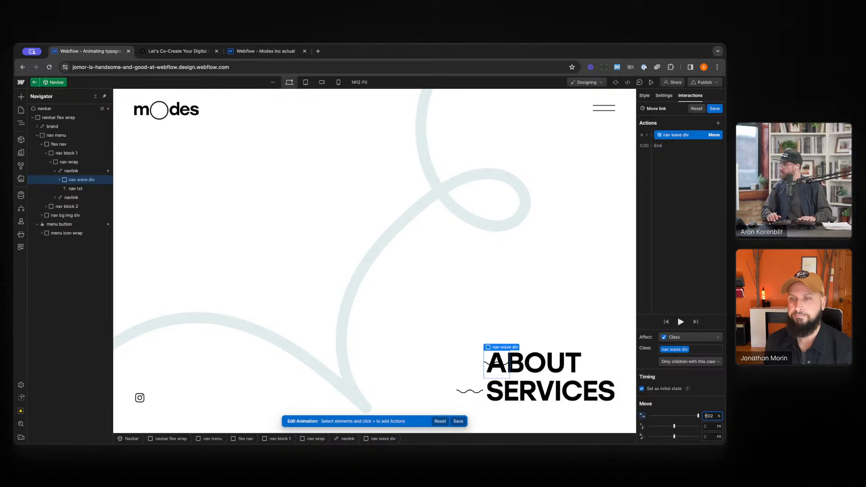
key(Return)
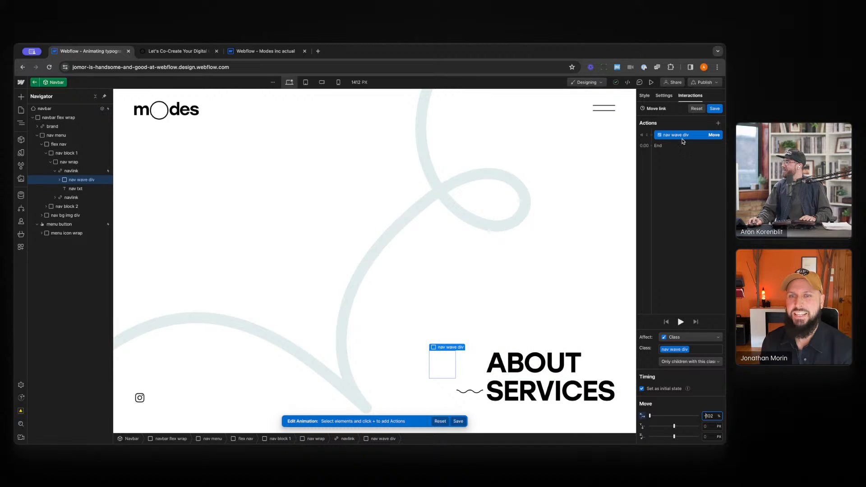
Add a second Move action to the initial state and change its target to the About link's nav txt.
click(719, 124)
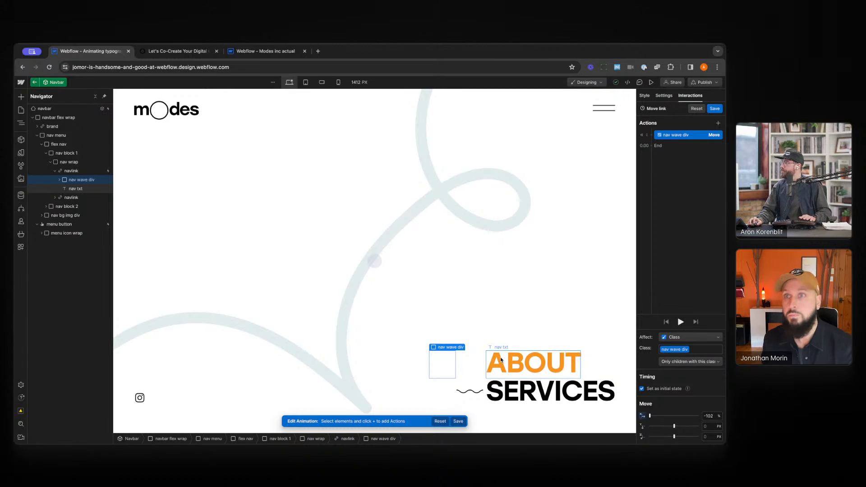
click(718, 124)
click(682, 166)
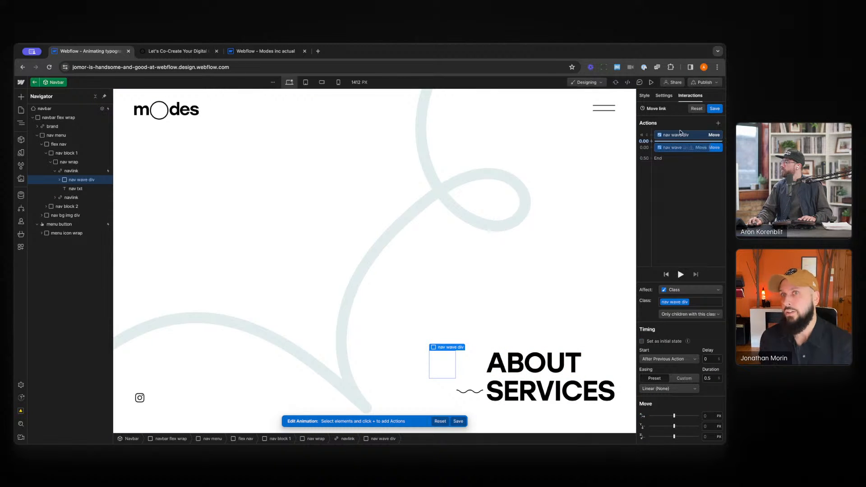
drag(681, 132, 680, 137)
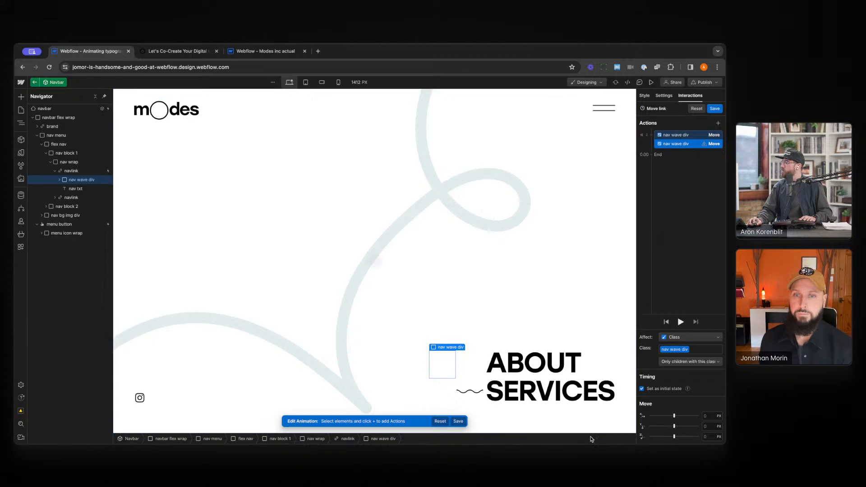
right_click(677, 143)
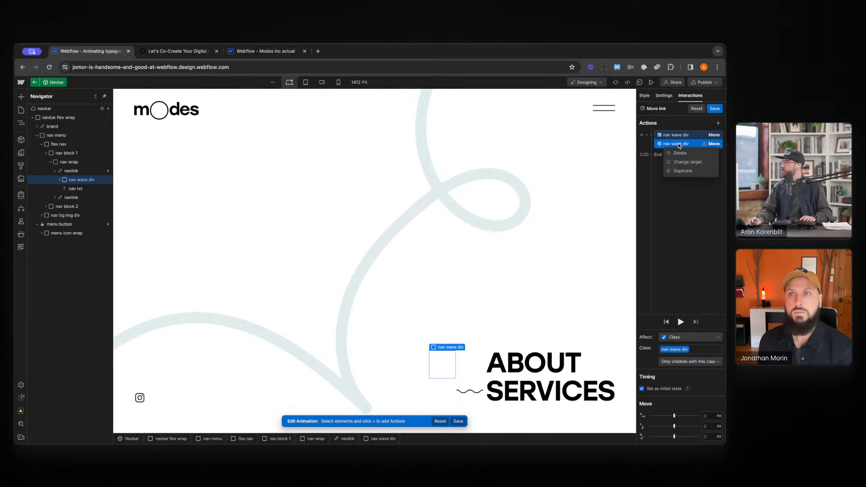
click(689, 162)
click(75, 188)
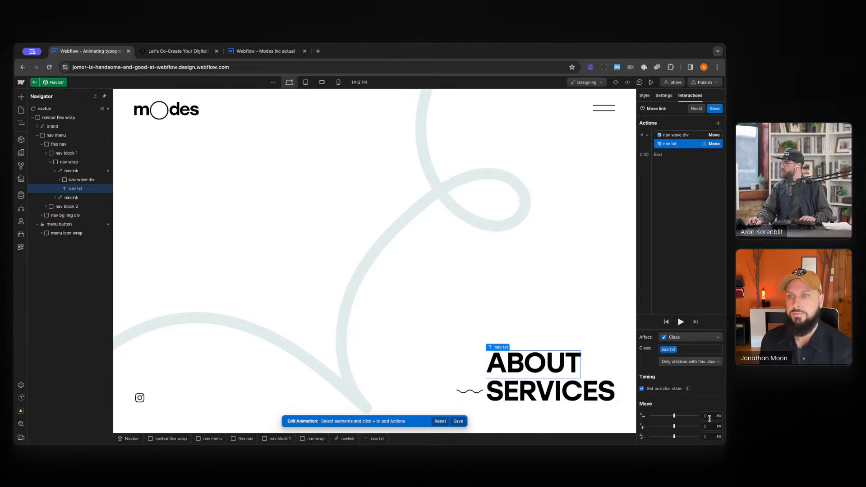
Set the nav txt's initial-state Move to -82 px on the X axis.
text(-)
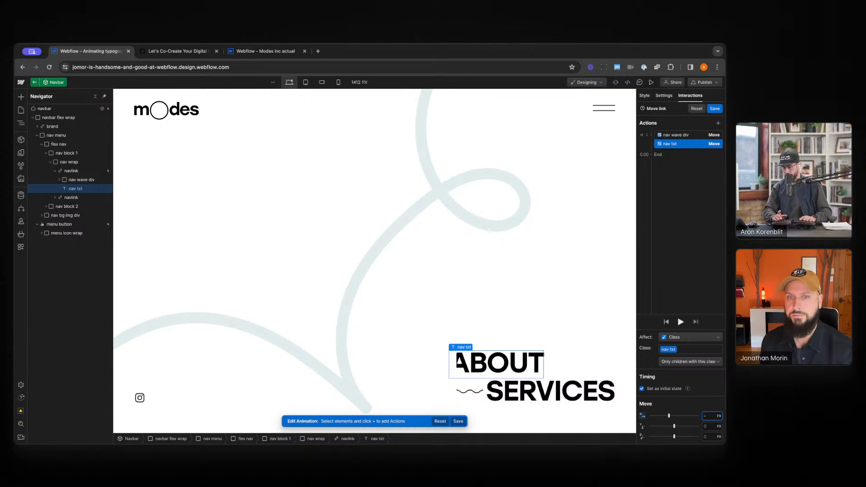
text(1000)
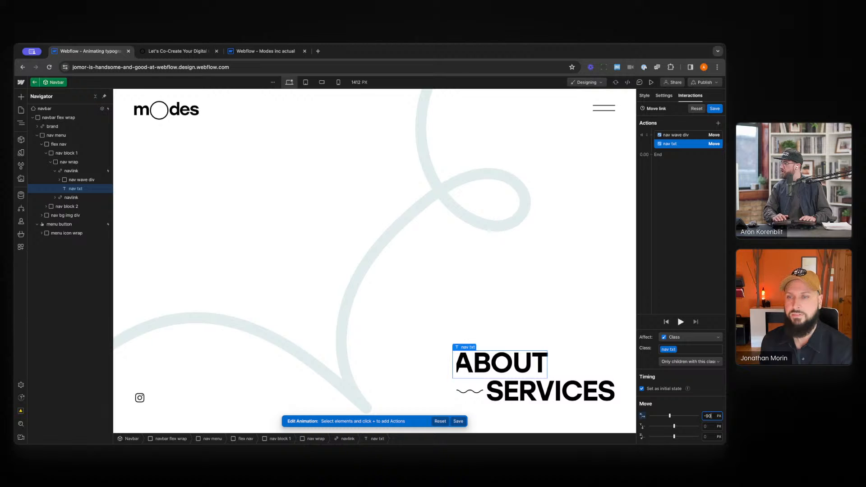
text(85)
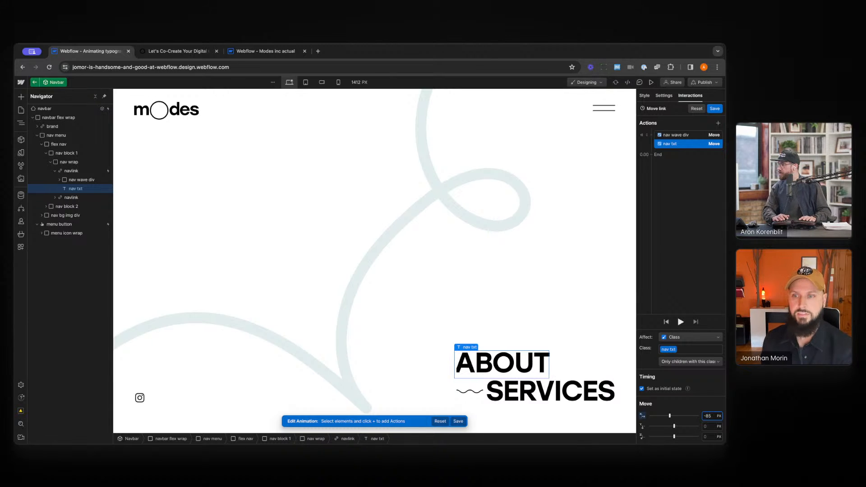
text(2)
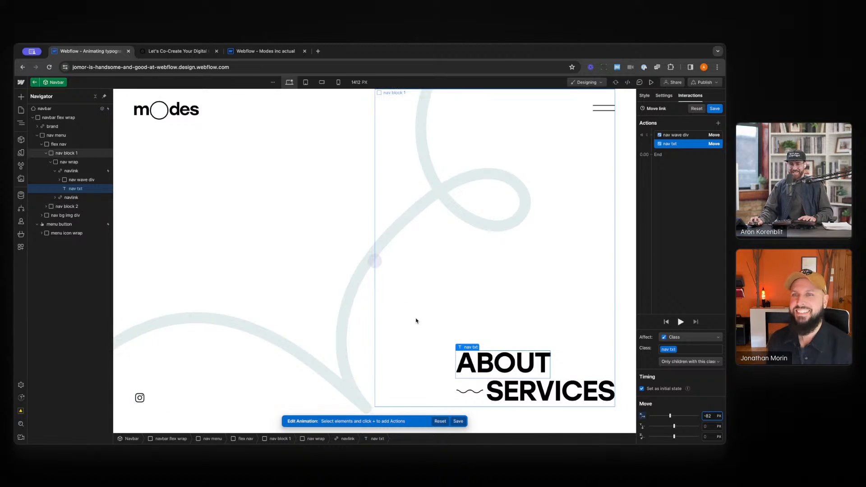
click(567, 360)
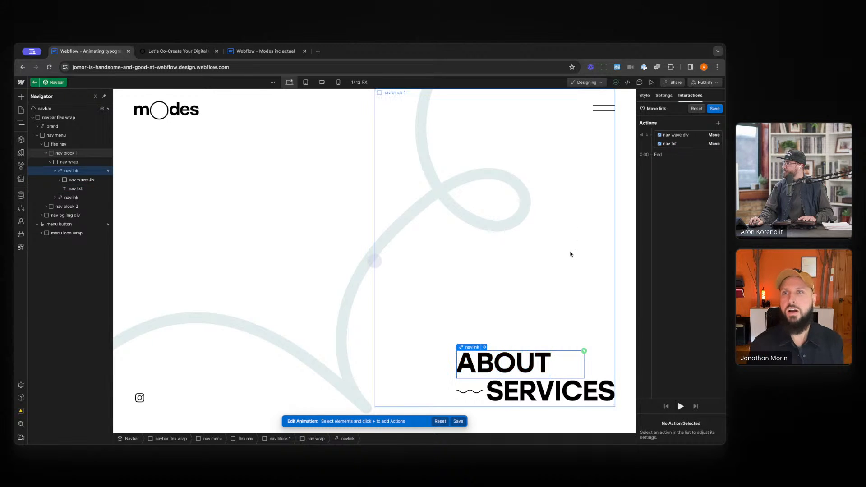
click(686, 144)
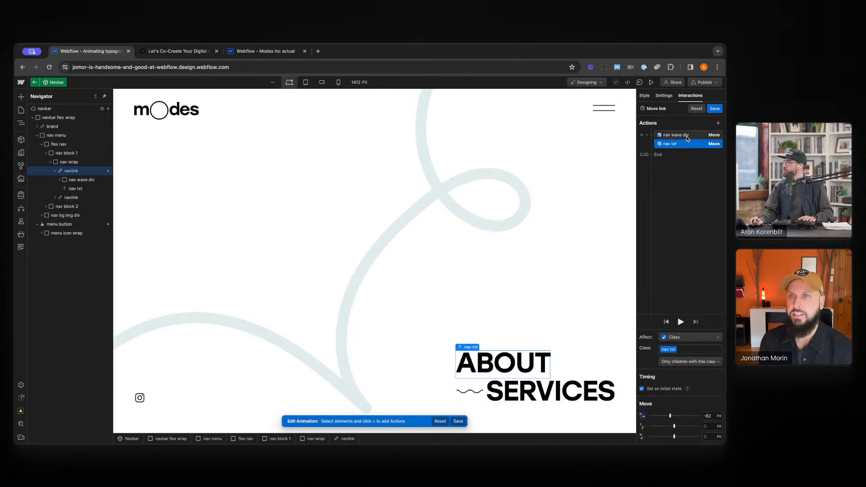
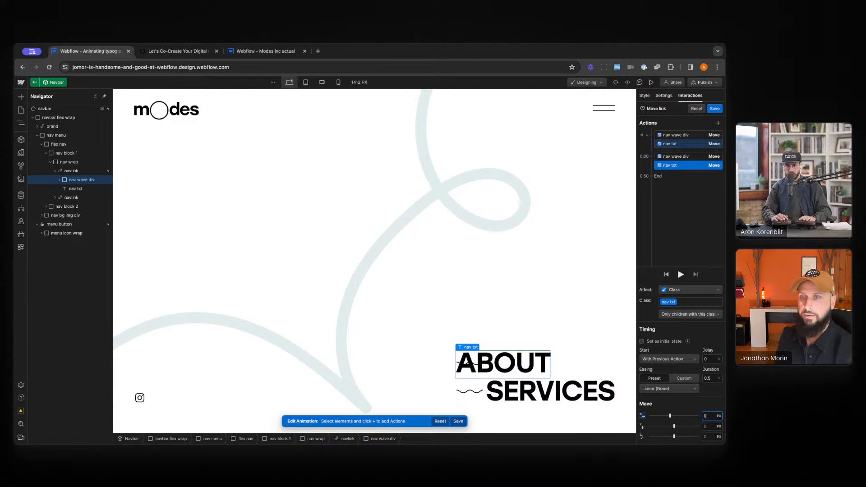
Set the nav txt's hover Move to 0 px on the X axis and play the animation.
key(Return)
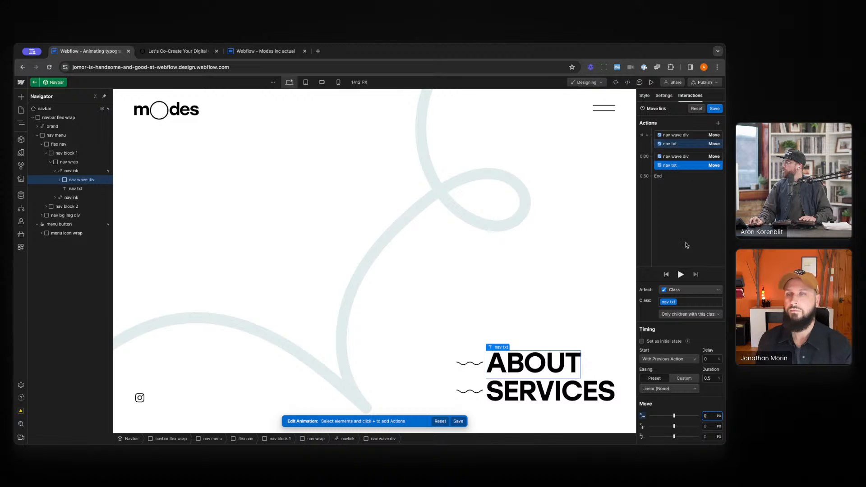
click(681, 275)
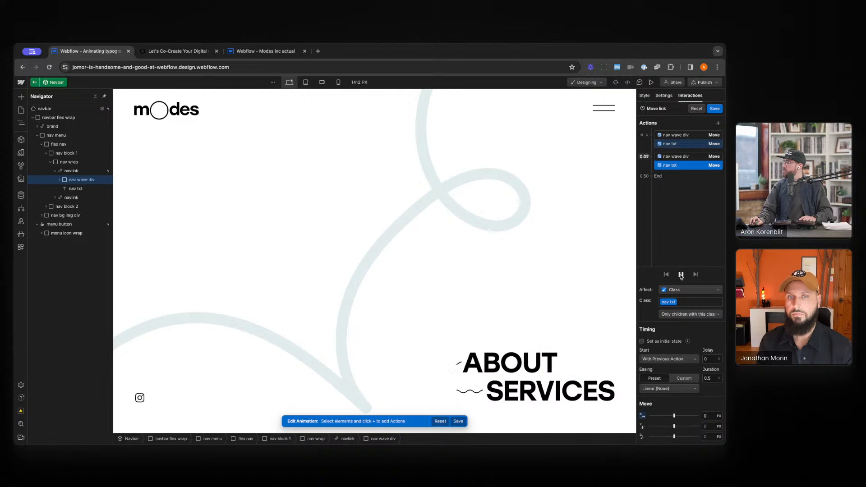
click(681, 275)
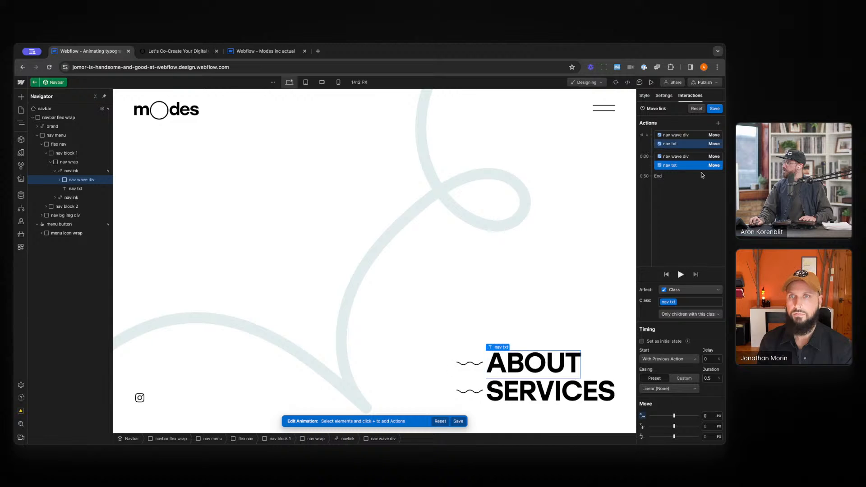
Preview the page with the menu open and compare the About link's hover effect with the published reference site.
click(651, 83)
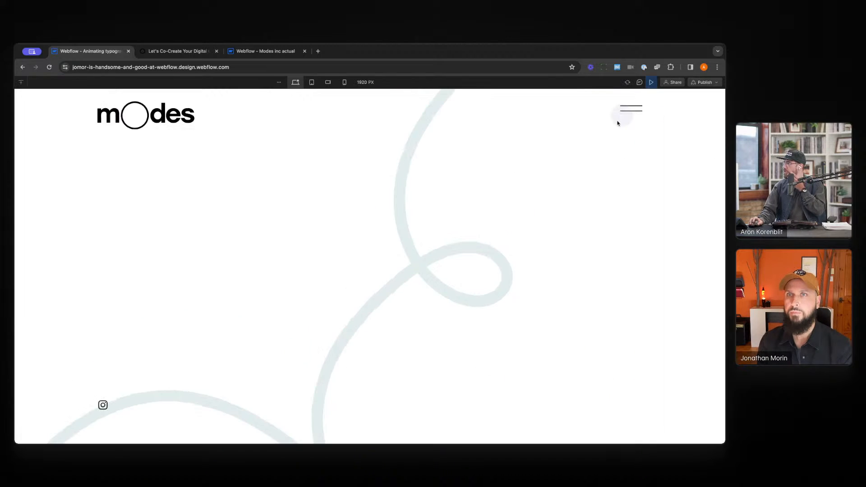
click(630, 108)
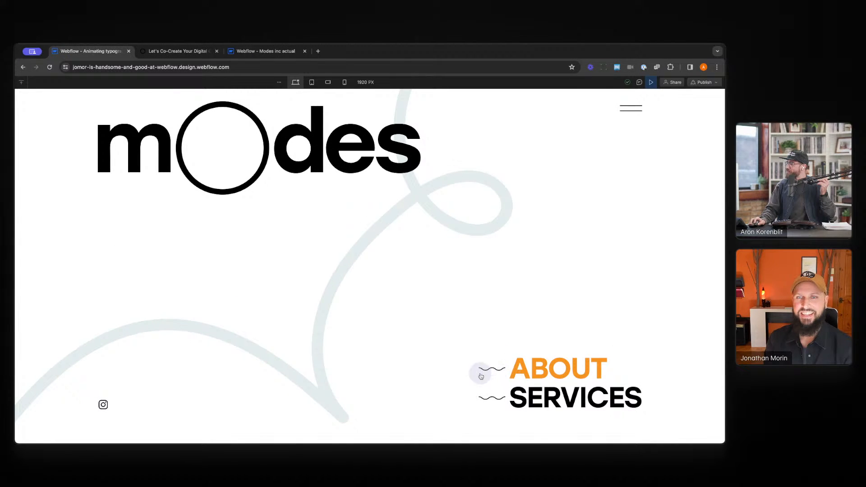
key(ctrl+Tab)
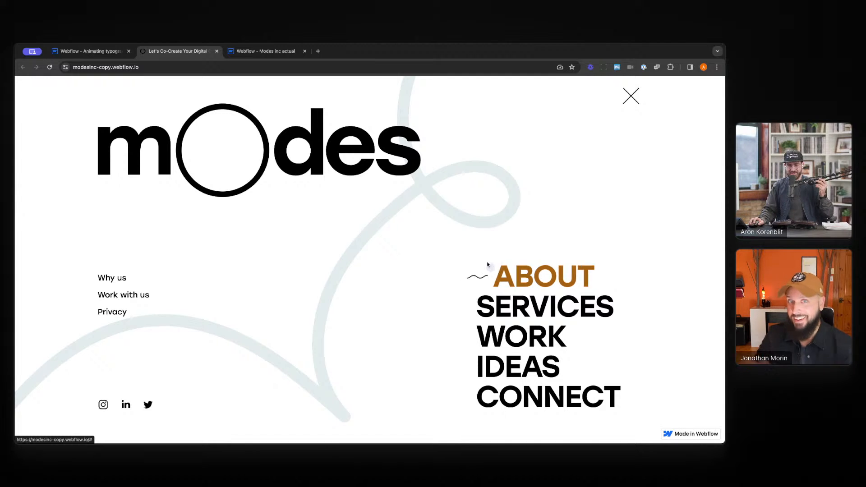
click(103, 53)
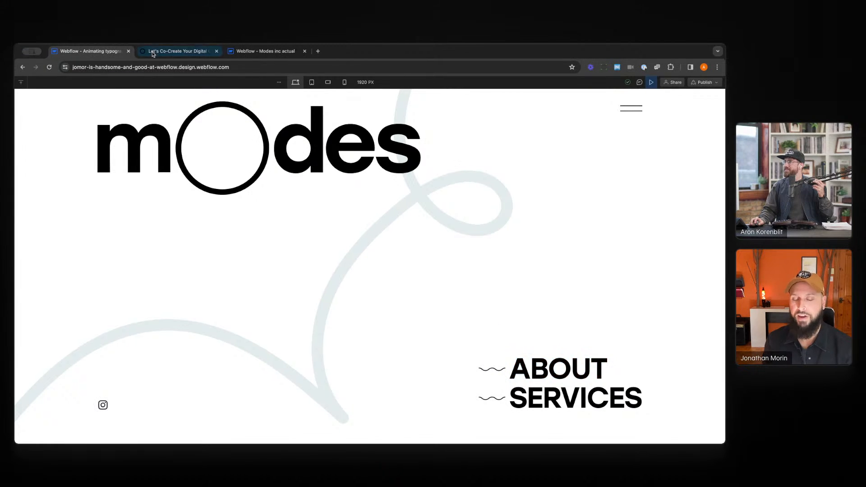
click(178, 51)
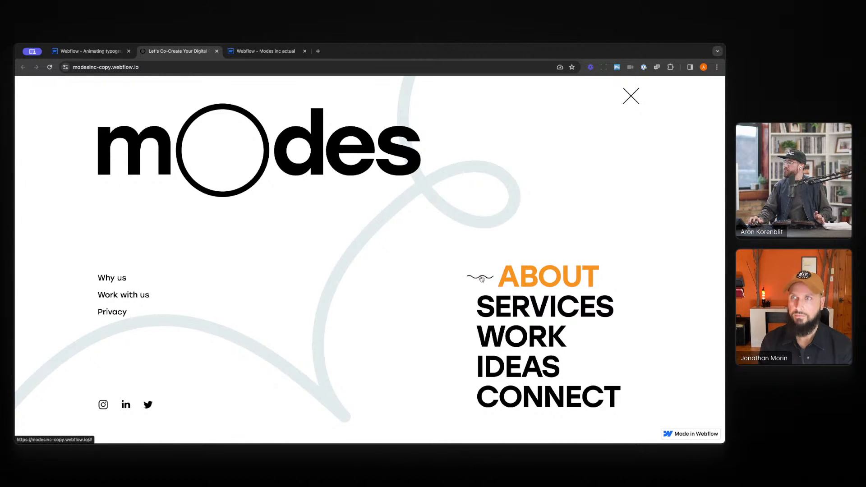
click(78, 51)
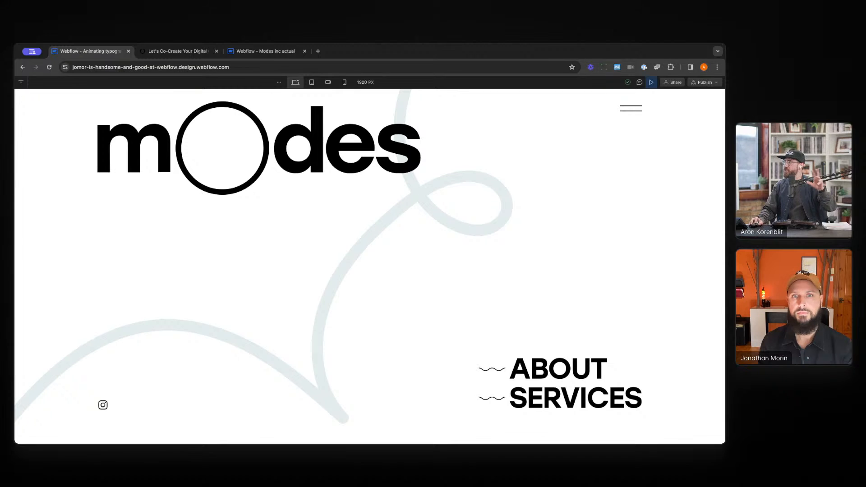
Check the menu button's behaviour on the scrolled preview page and exit preview mode.
scroll(631, 108, down, 5)
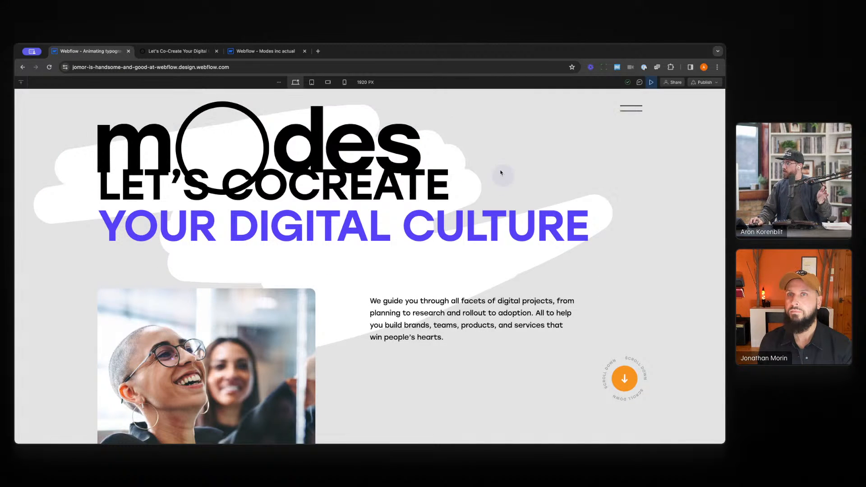
click(635, 113)
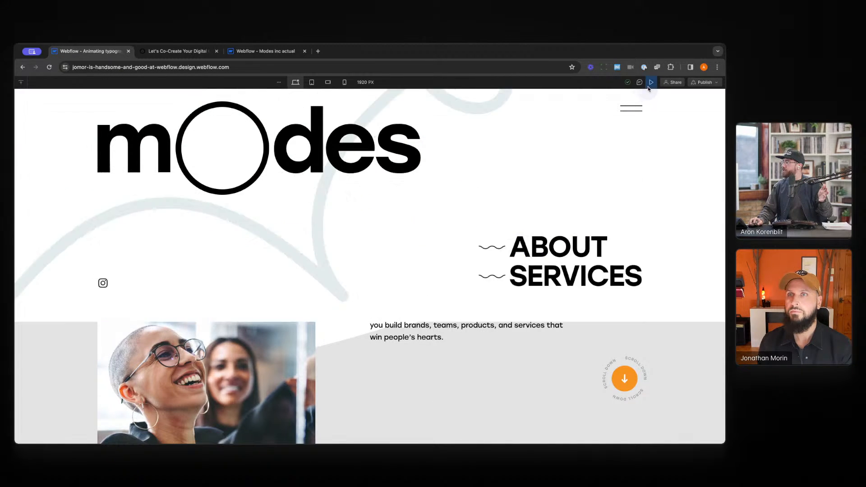
click(651, 83)
Inspect the nav wave div's Move actions and select the nav wave image nested inside it.
click(470, 366)
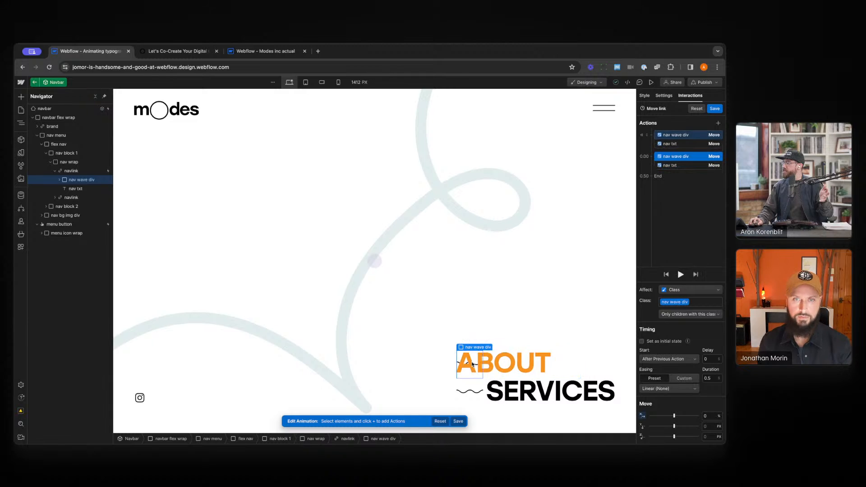
click(77, 198)
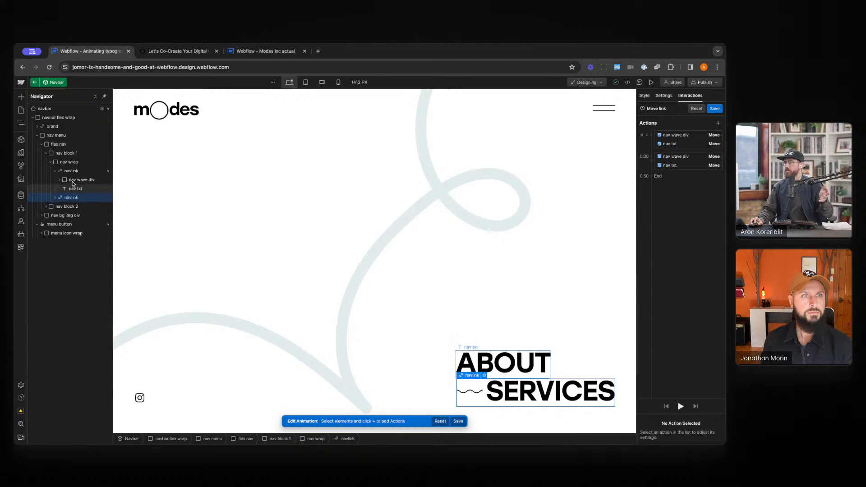
click(75, 181)
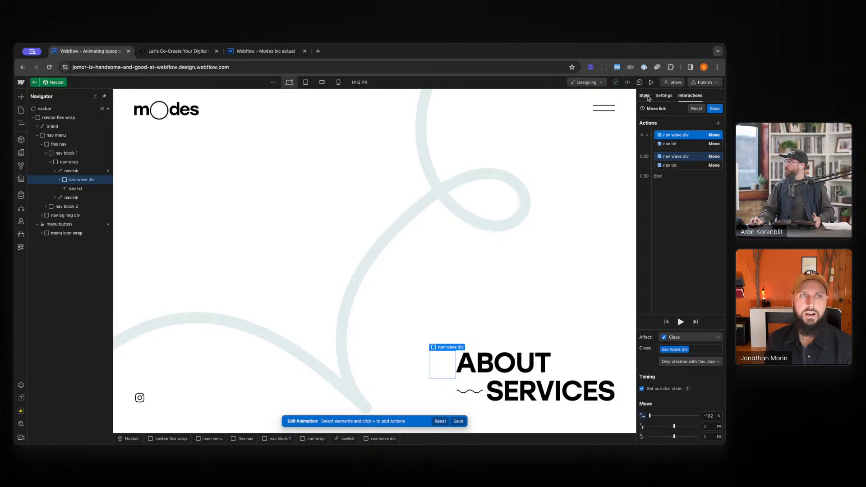
click(59, 179)
click(90, 192)
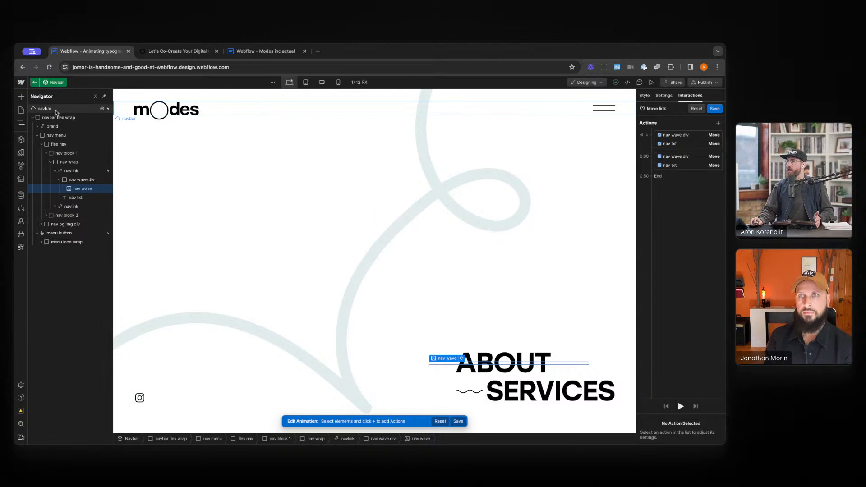
Exit the Navbar component and return to the Home page's element structure.
click(21, 112)
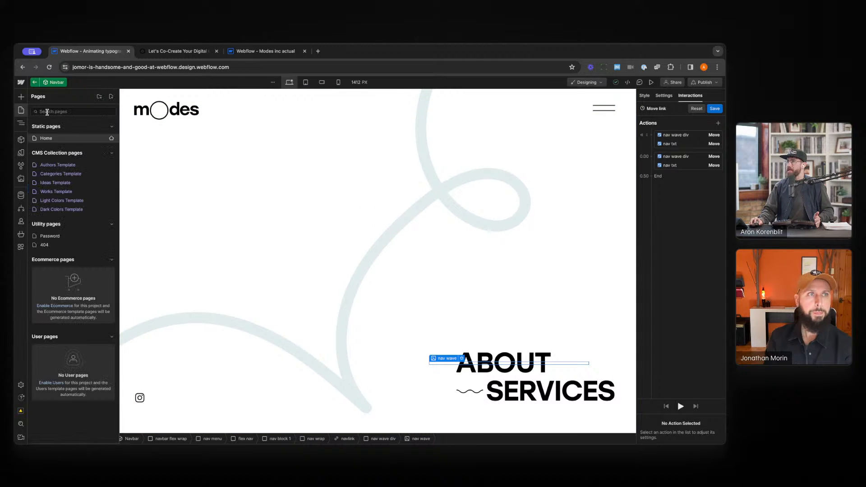
click(21, 123)
key(Escape)
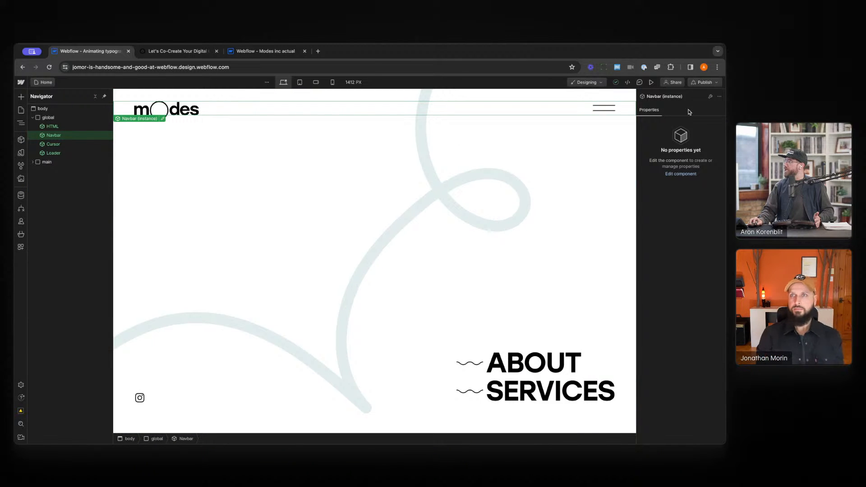
Add a page load trigger on the global element that starts a new timed animation named "Wavy thing" when the page starts loading.
click(68, 118)
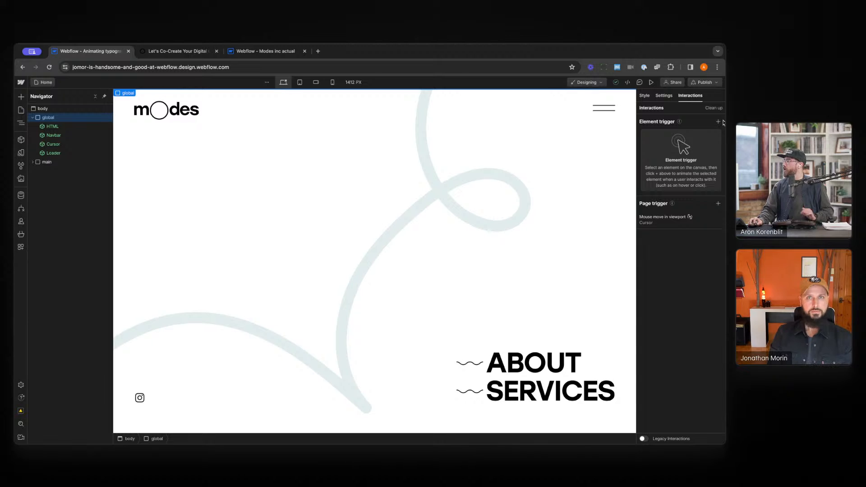
click(718, 204)
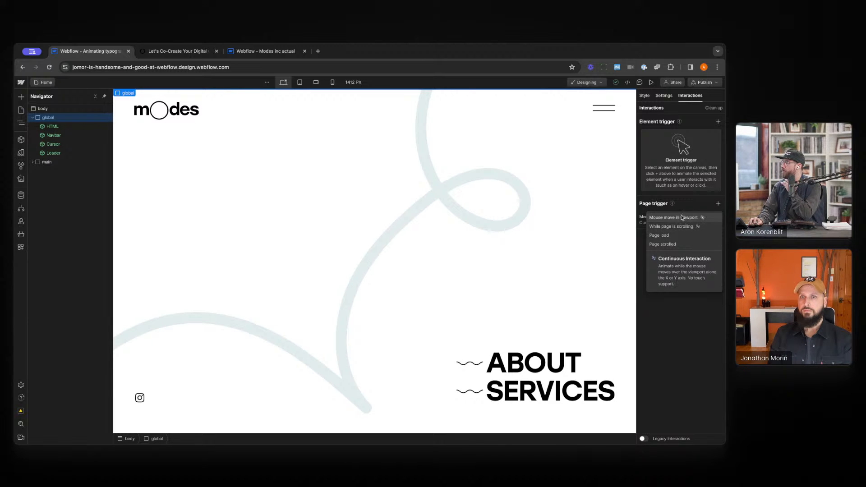
click(682, 236)
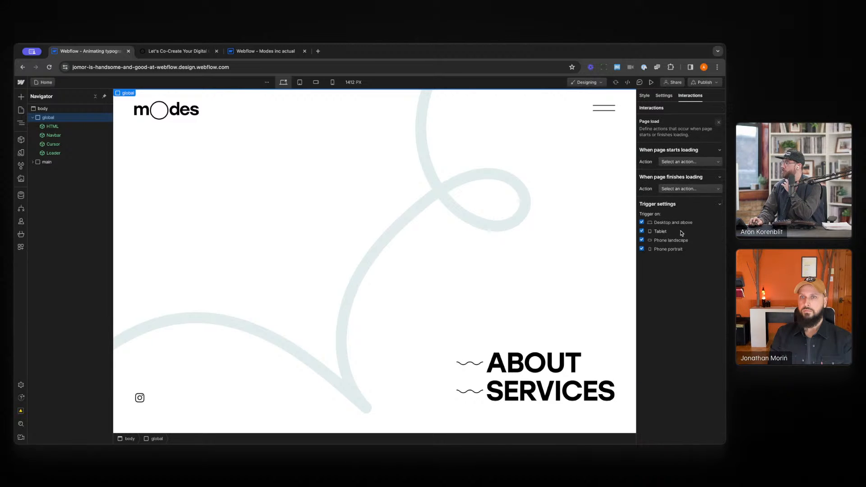
click(683, 161)
click(684, 178)
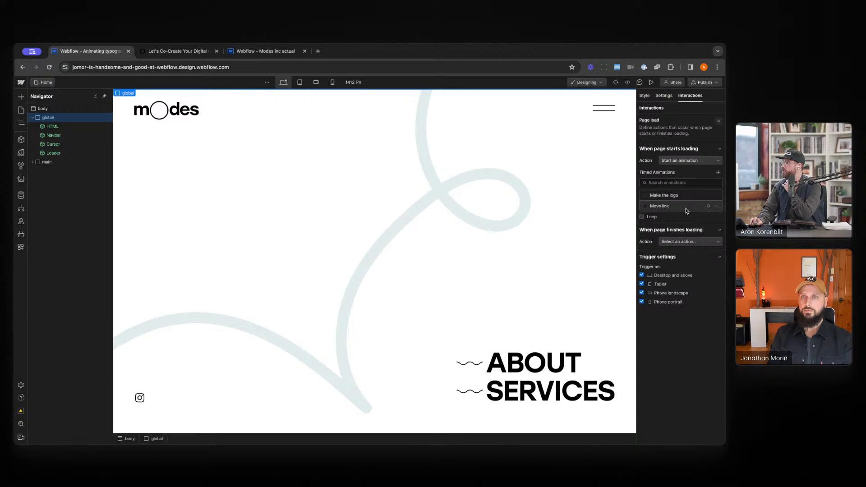
click(718, 172)
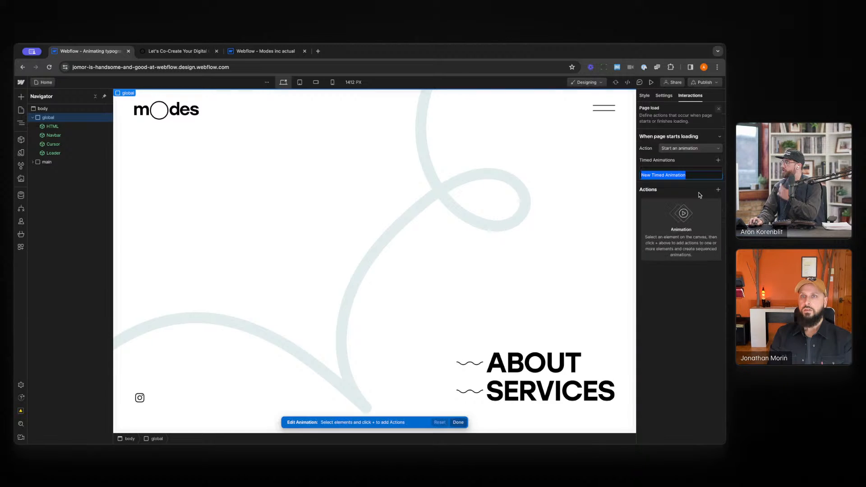
text(Wavy thing)
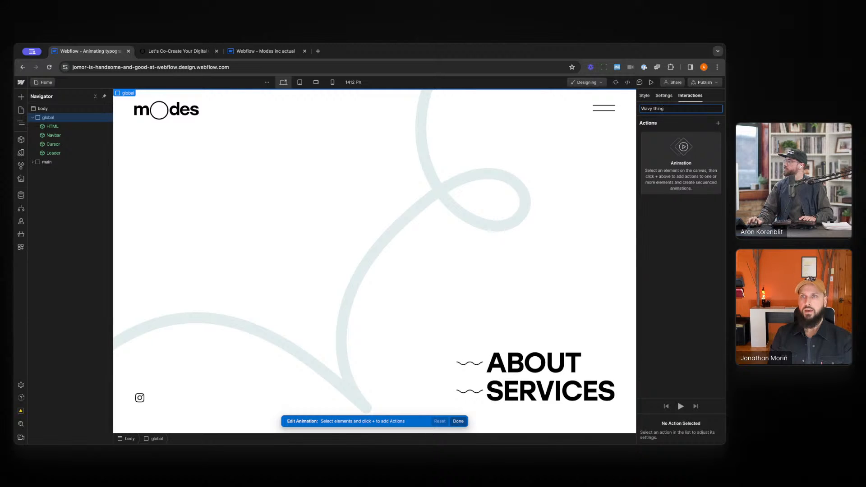
Add a Move action to the animation and change its target to the About link's nav wave image inside the Navbar component.
click(719, 124)
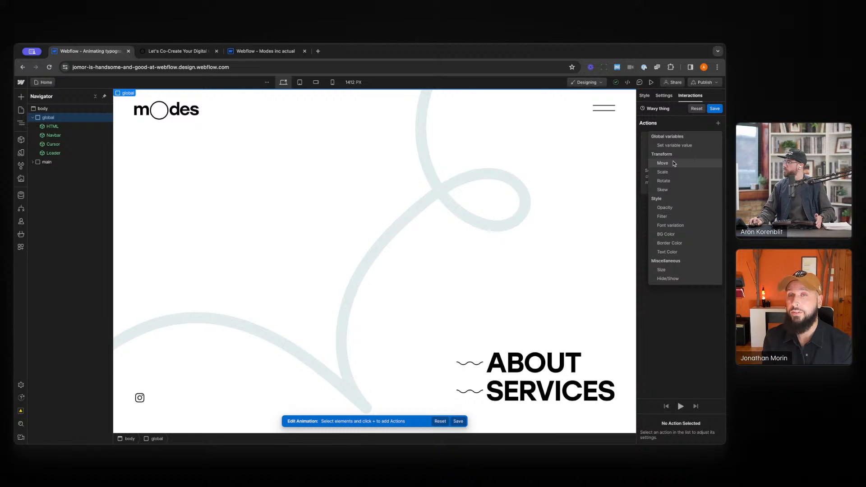
click(674, 164)
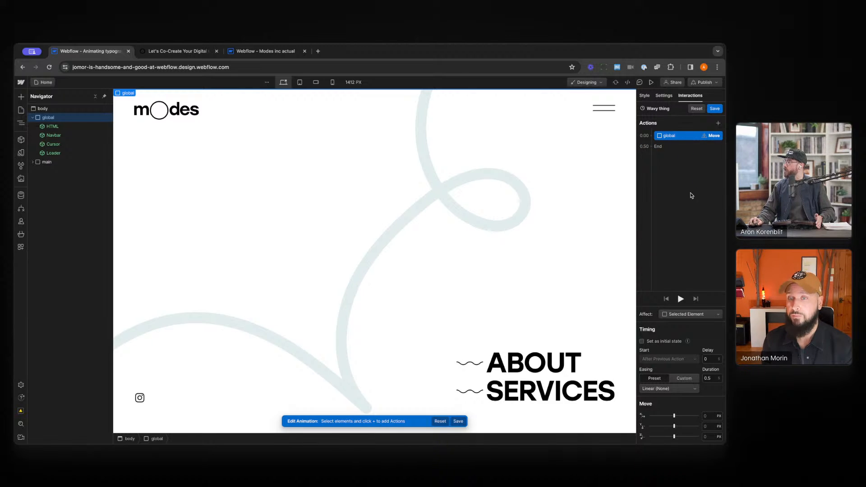
right_click(674, 136)
click(687, 156)
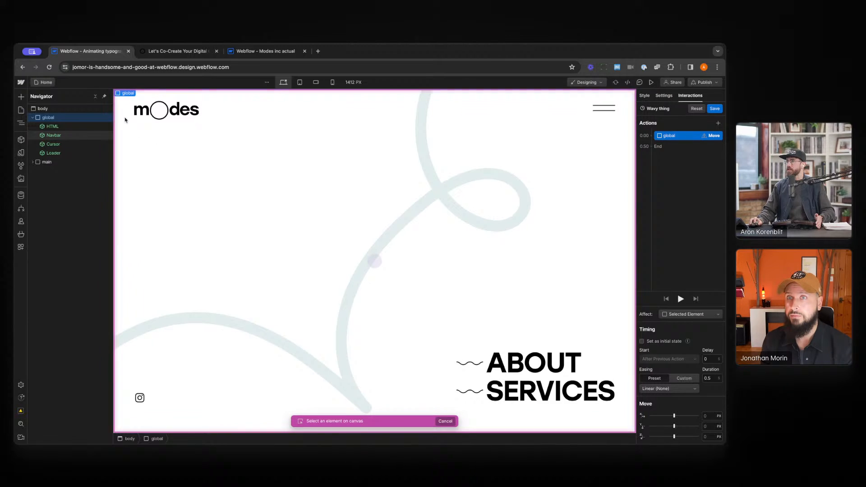
double_click(82, 137)
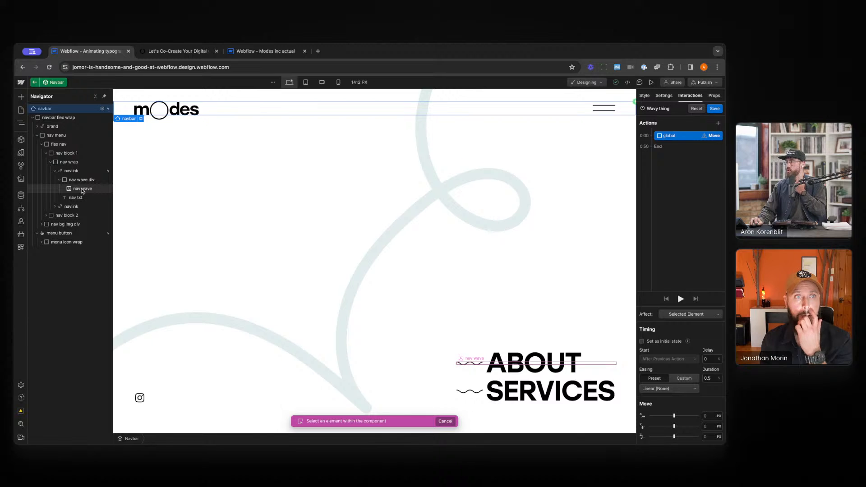
click(82, 190)
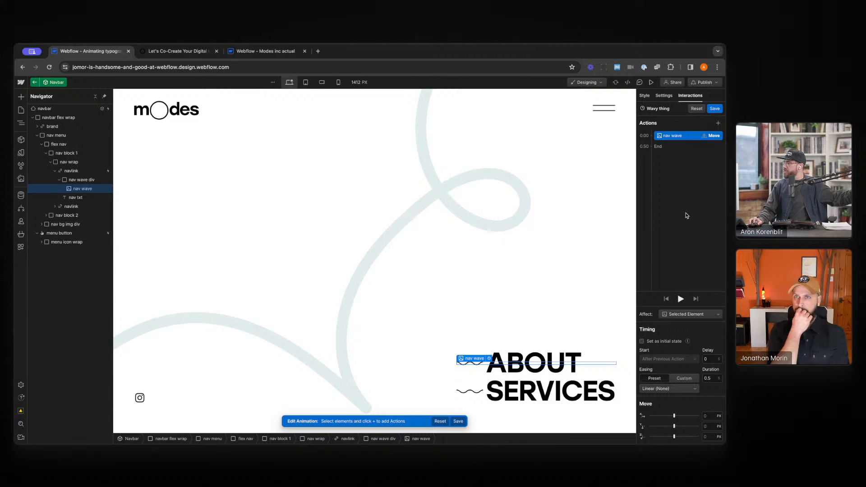
Make the nav wave Move action the initial state with a horizontal offset of -50%.
click(654, 343)
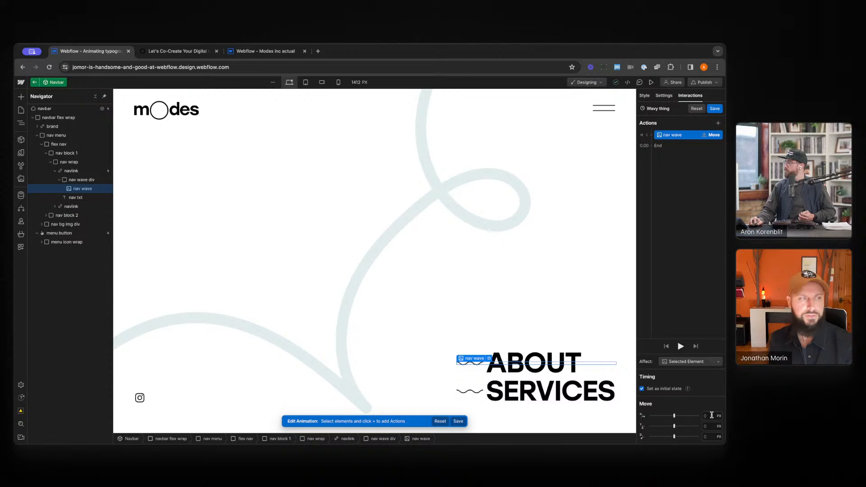
text(50%)
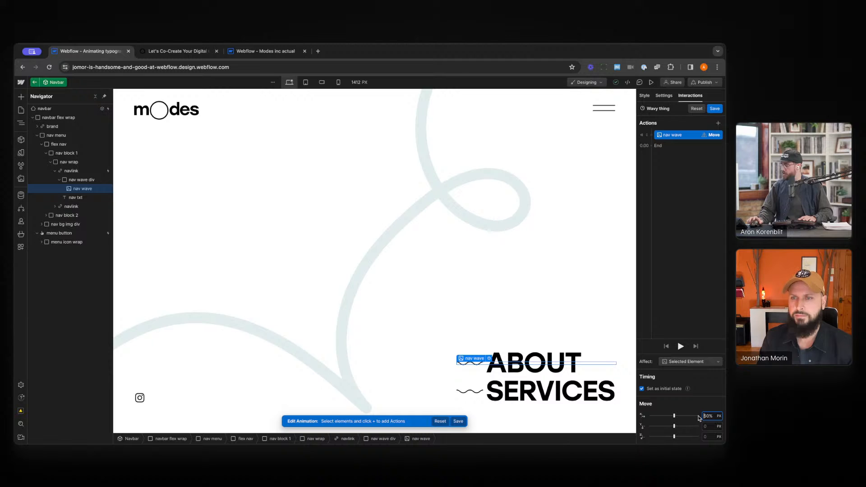
text(-)
key(Return)
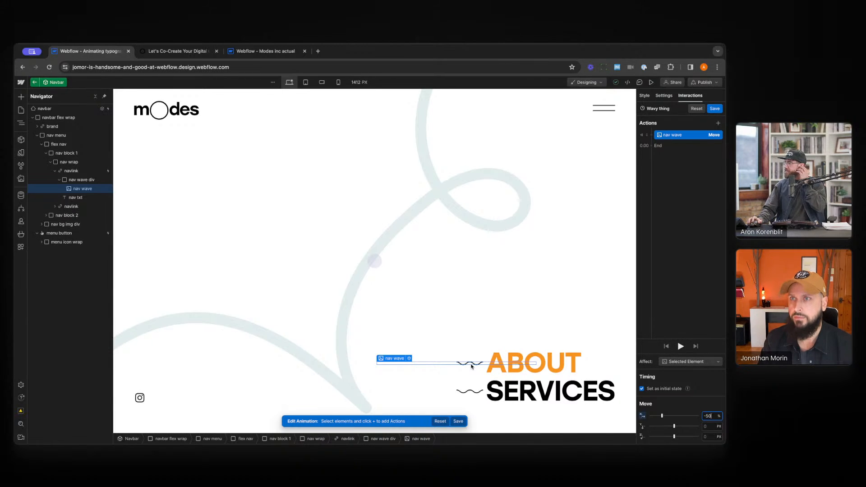
Duplicate the nav wave Move action and set the copy's horizontal offset to 0% and its duration to 0.
click(663, 149)
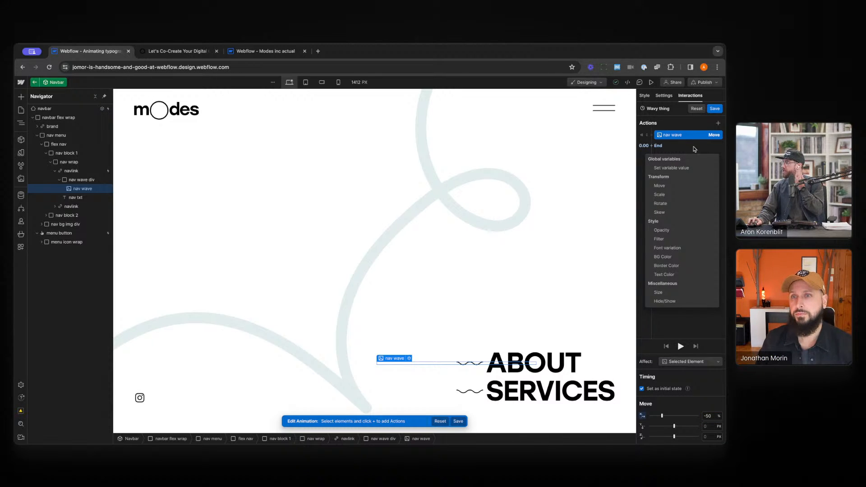
click(676, 145)
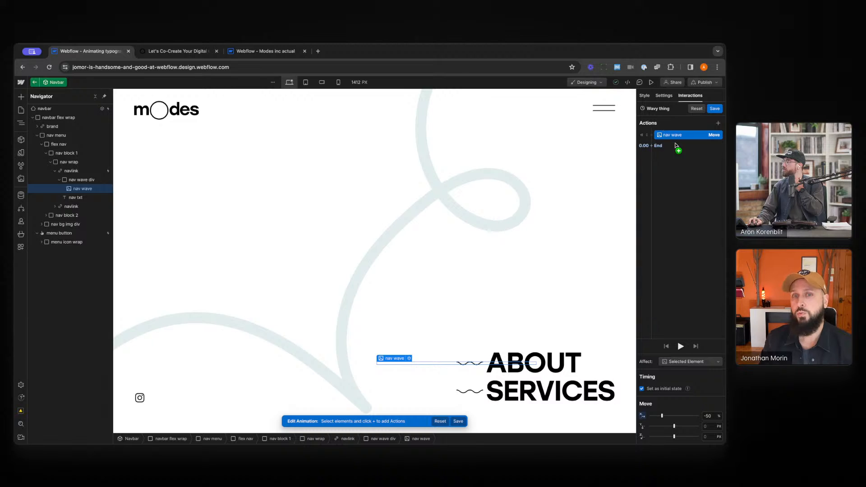
right_click(675, 136)
click(685, 164)
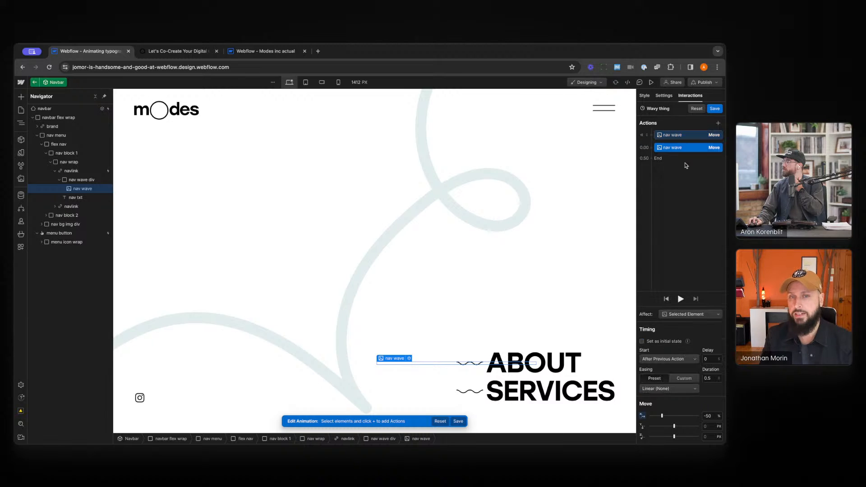
click(712, 417)
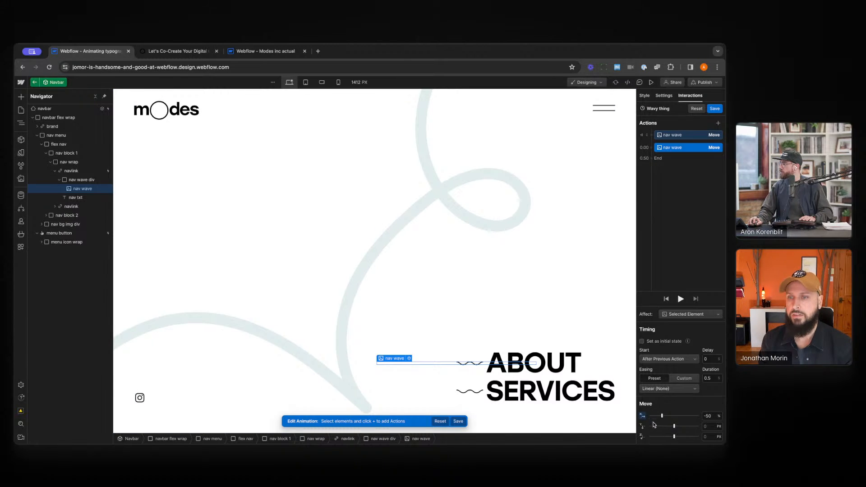
text(-0)
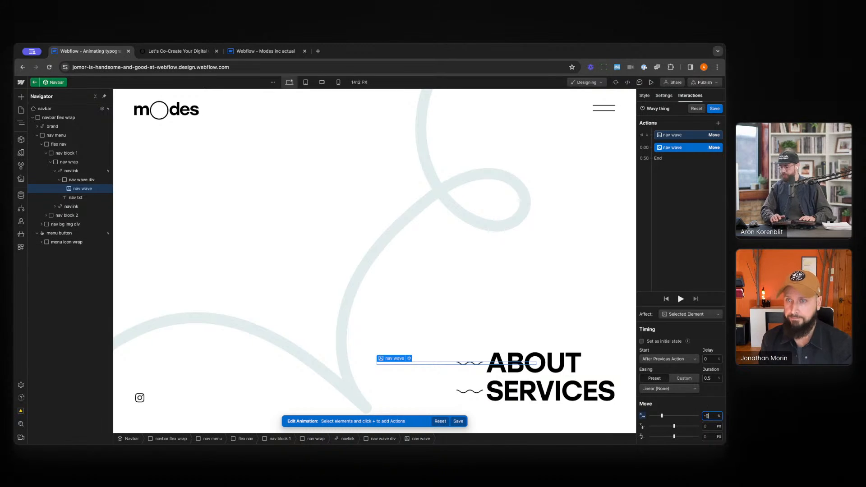
text(0)
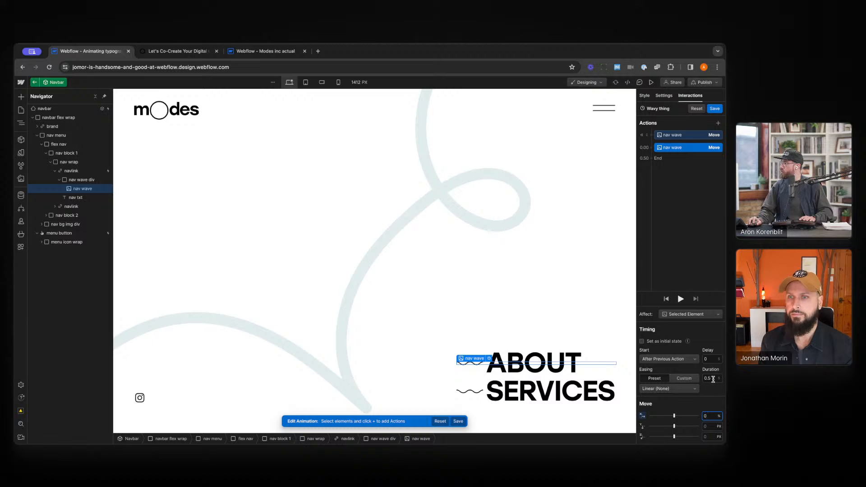
text(0)
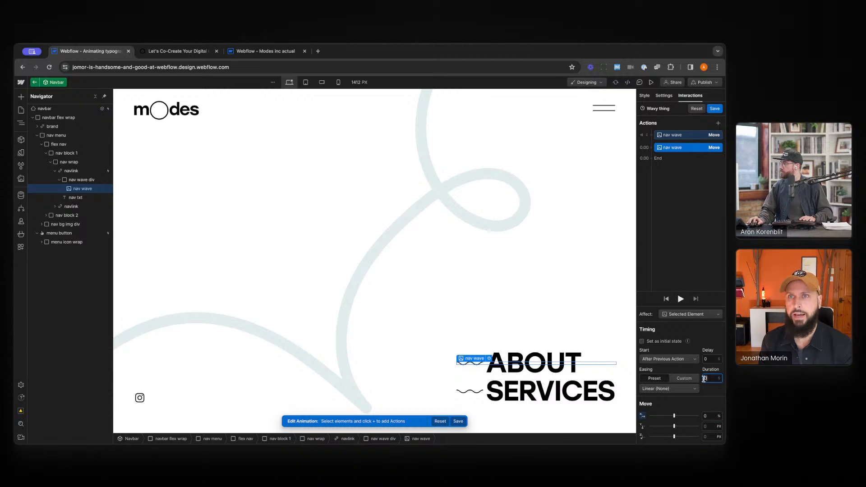
click(663, 341)
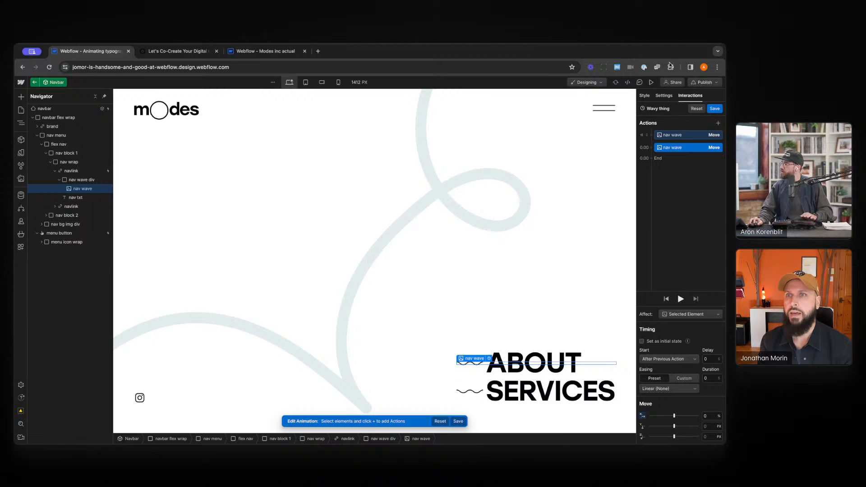
click(709, 187)
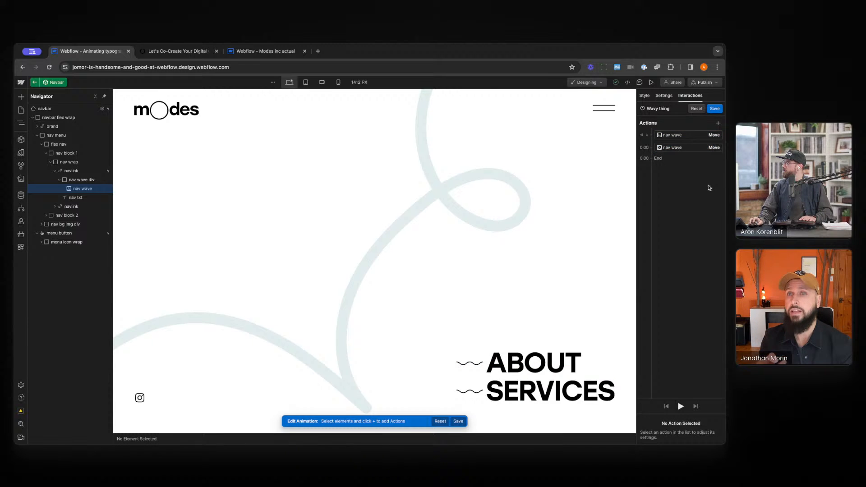
Make both Move actions affect all elements with the nav wave class, and save the Wavy thing animation with looping enabled.
click(689, 149)
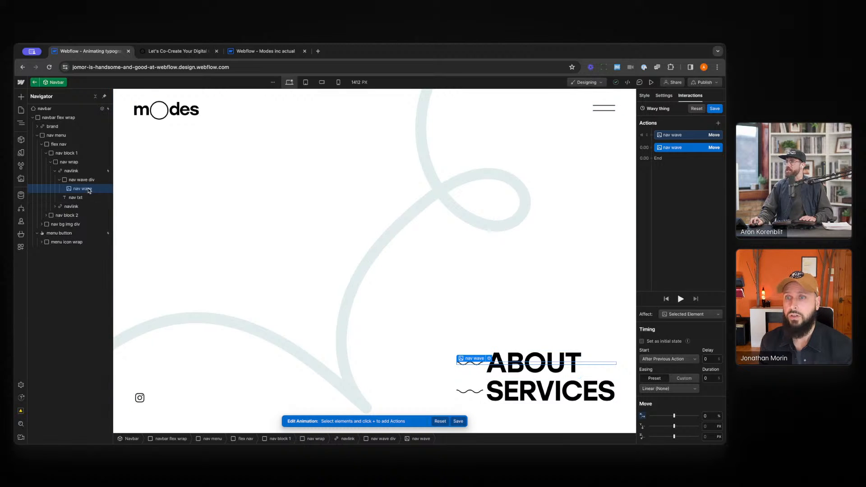
click(697, 315)
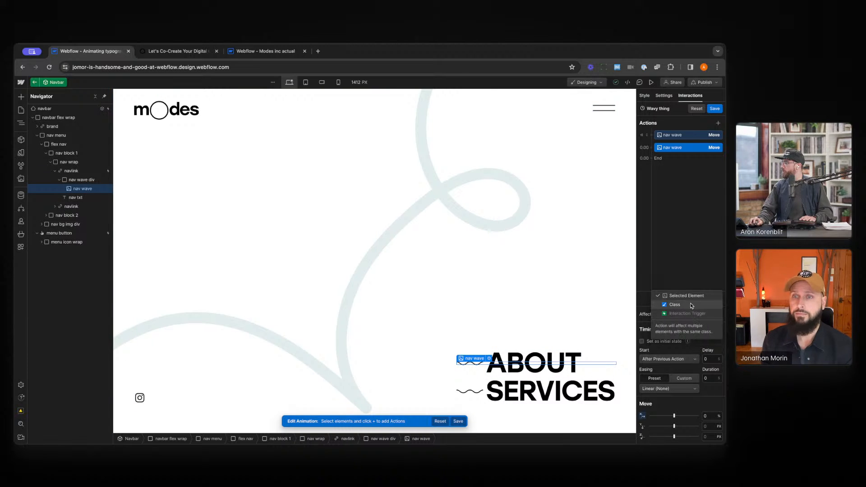
click(693, 304)
click(681, 135)
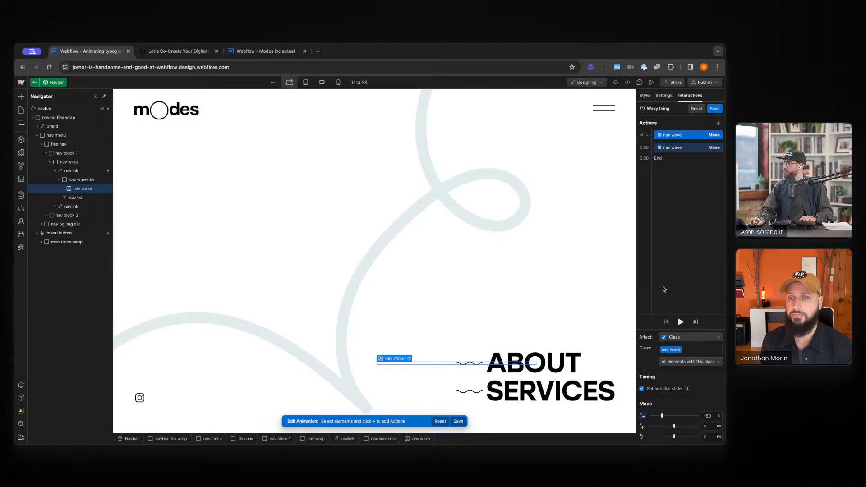
click(681, 148)
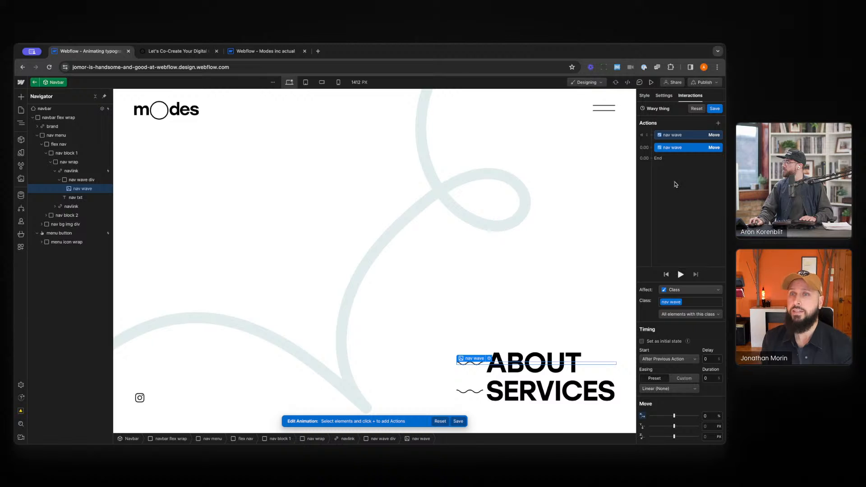
click(715, 109)
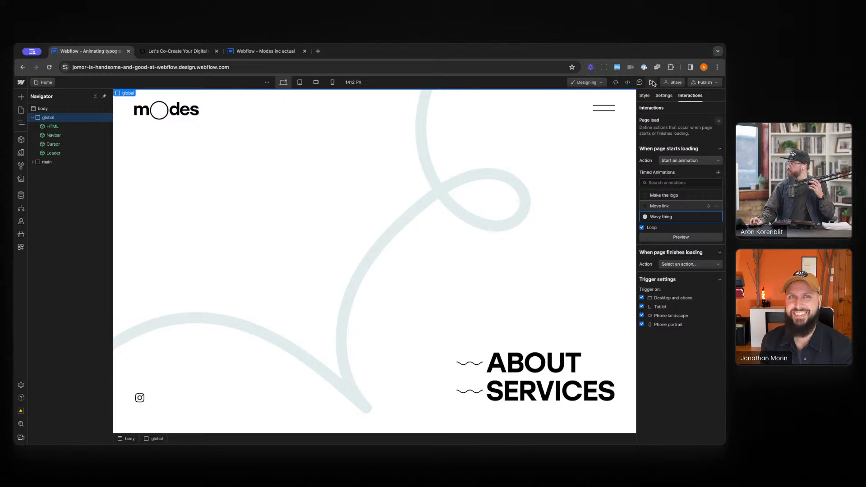
Preview the page and open and close the menu to check the wave icons' movement beside the About and Services links.
click(652, 82)
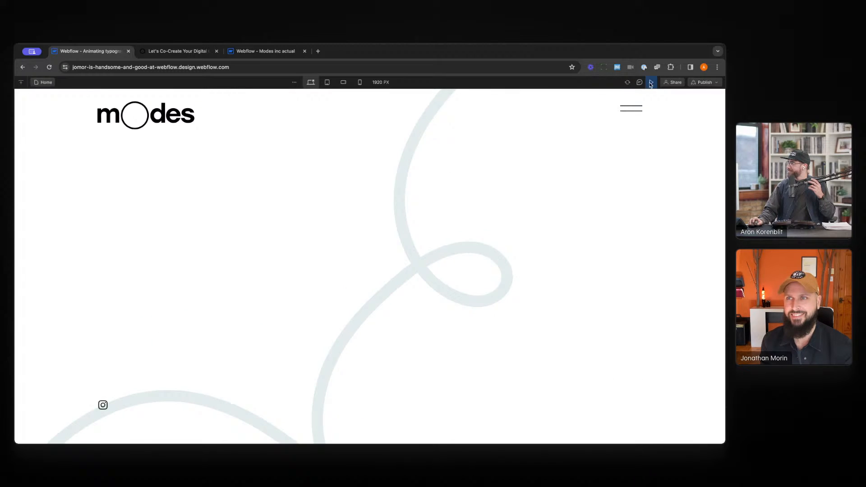
click(634, 108)
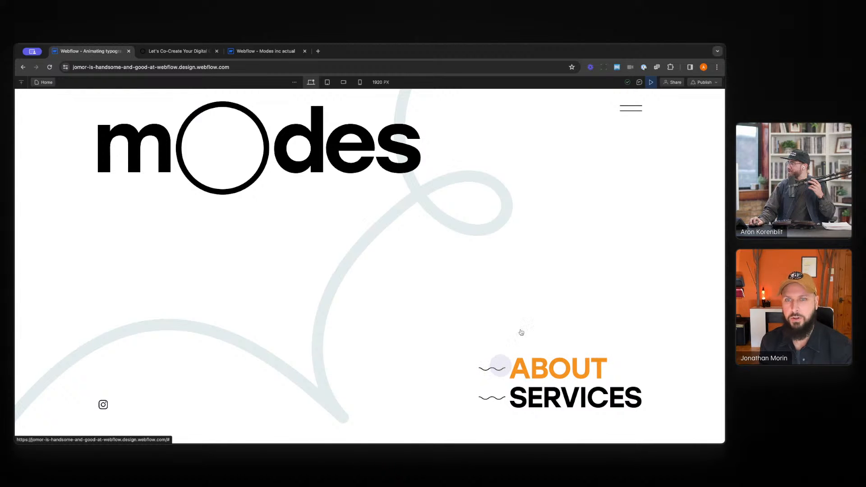
click(641, 105)
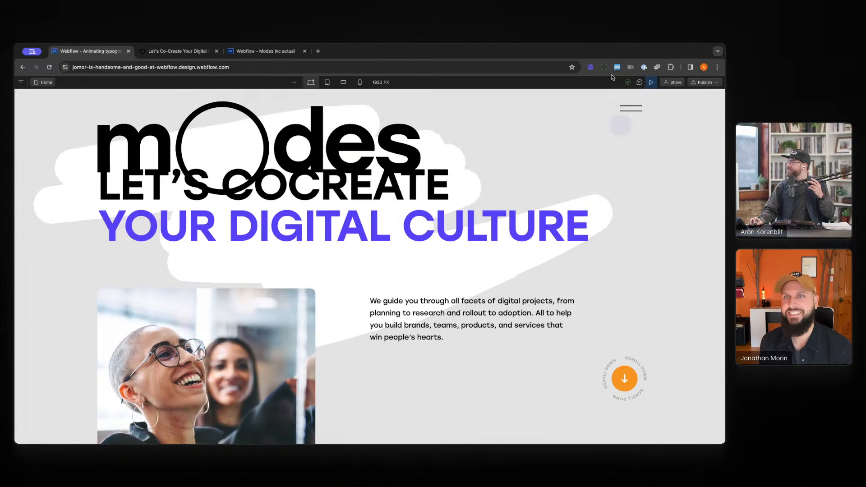
click(632, 108)
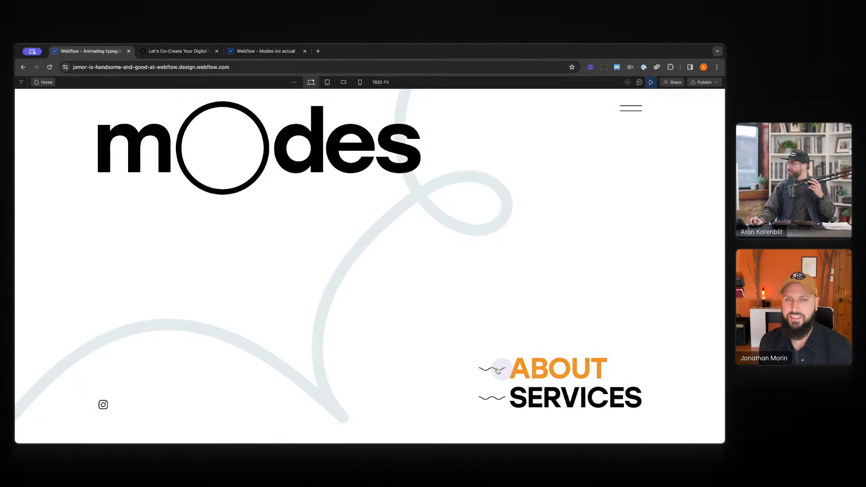
click(644, 102)
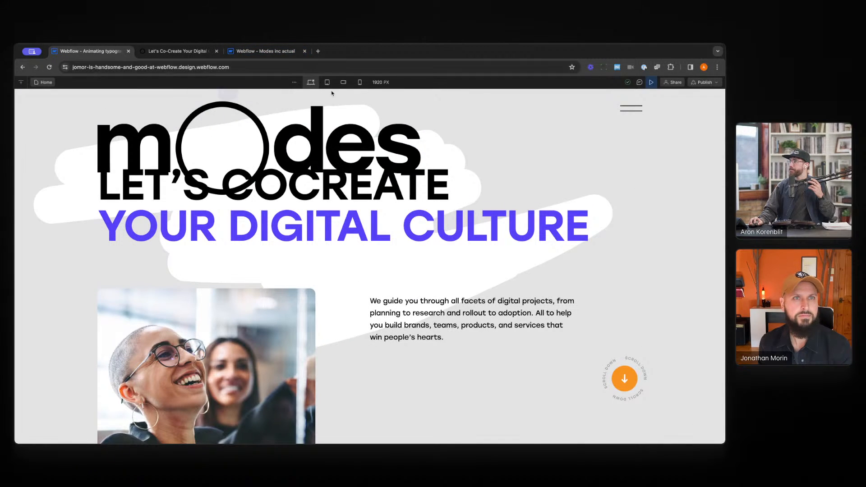
Publish the site and return from preview mode to editing the Navbar component's menu icon wrap.
click(703, 82)
click(683, 190)
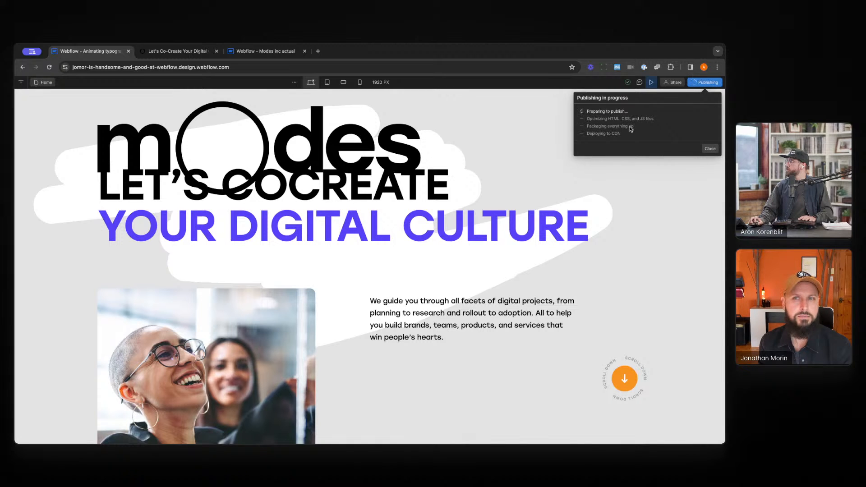
click(650, 83)
double_click(607, 116)
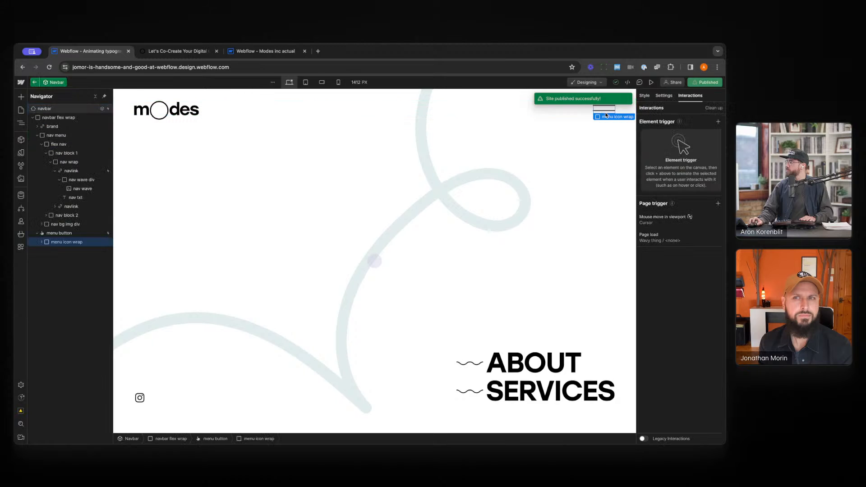
Exit the Navbar component and open the first nav wave Move action in the page-load Wavy thing animation.
click(35, 82)
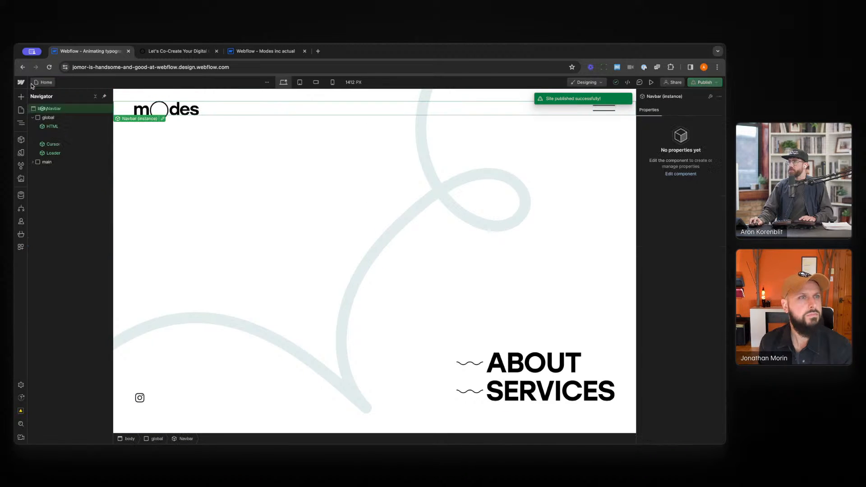
click(62, 117)
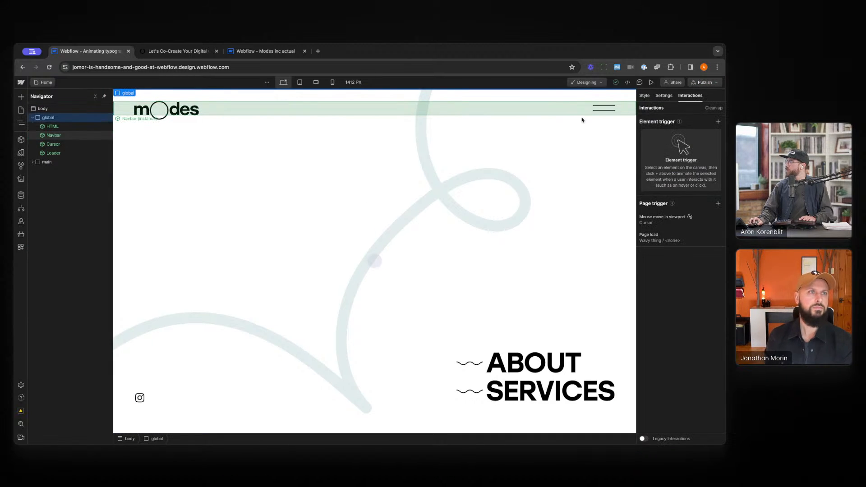
click(684, 243)
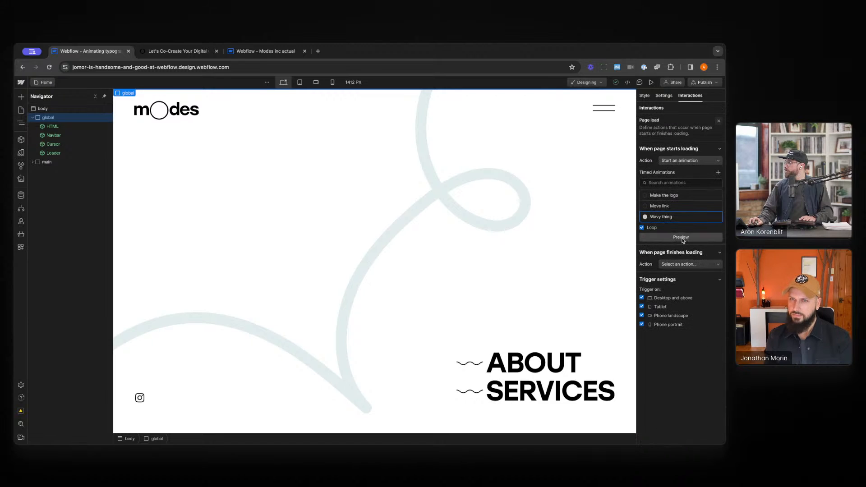
click(707, 217)
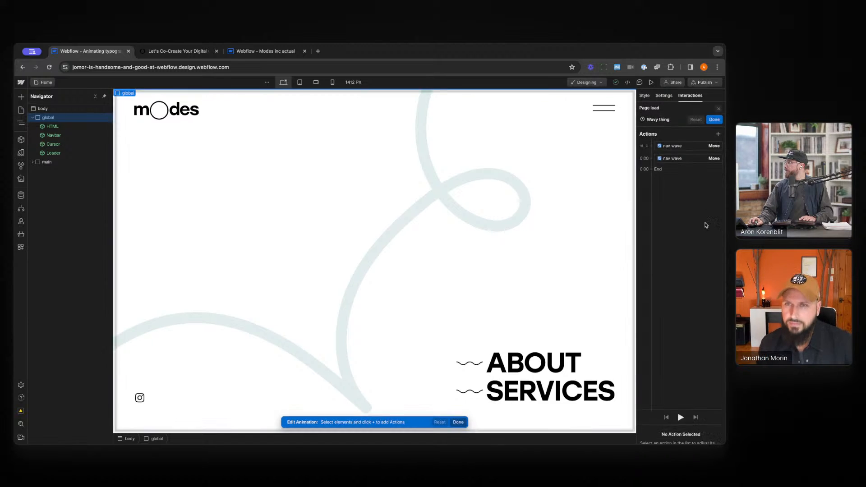
click(672, 135)
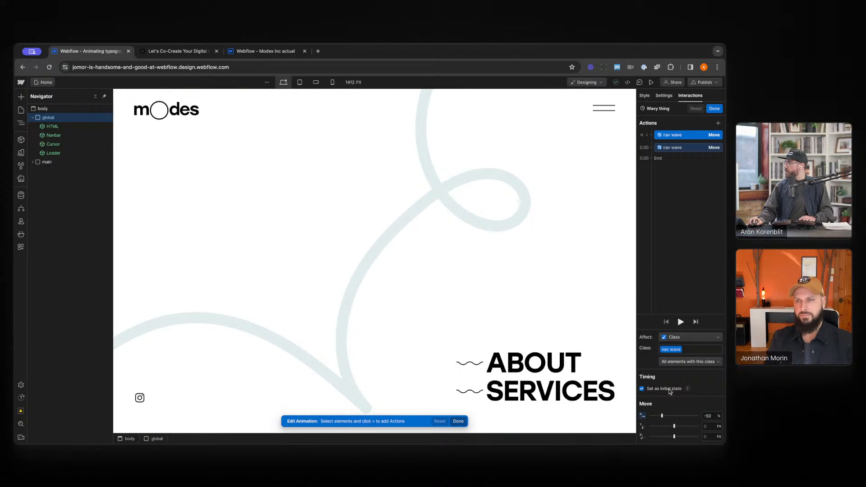
Turn off the first nav wave Move action's initial state, set its horizontal offset to -50%, and save the animation.
drag(661, 416, 663, 415)
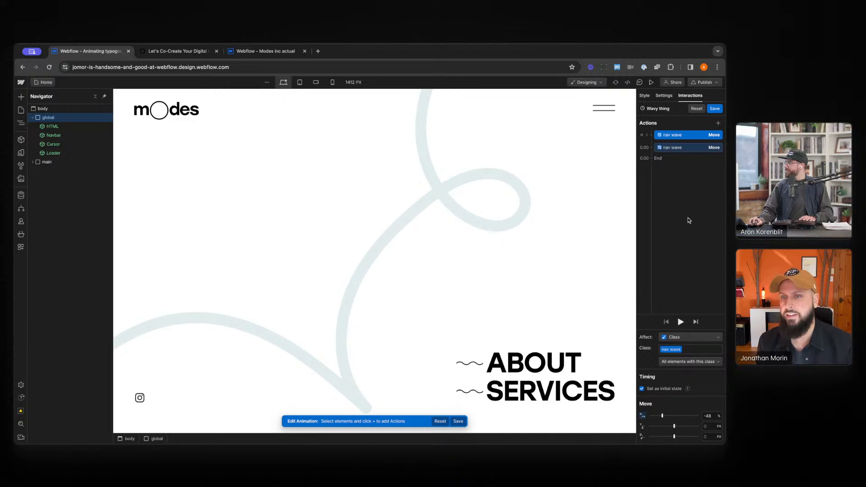
click(666, 389)
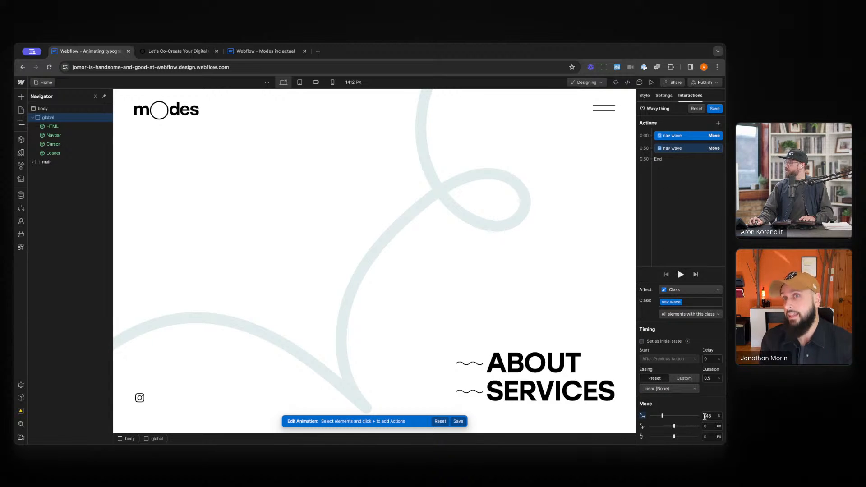
text(508)
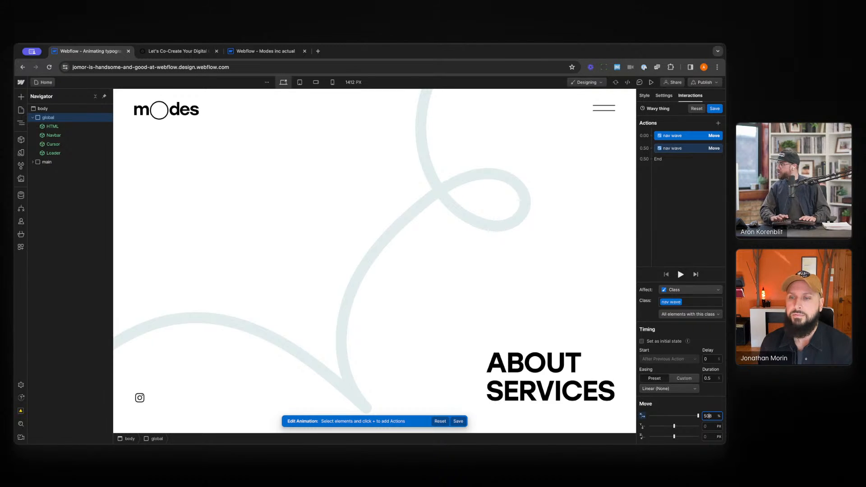
key(super+a)
text(-50)
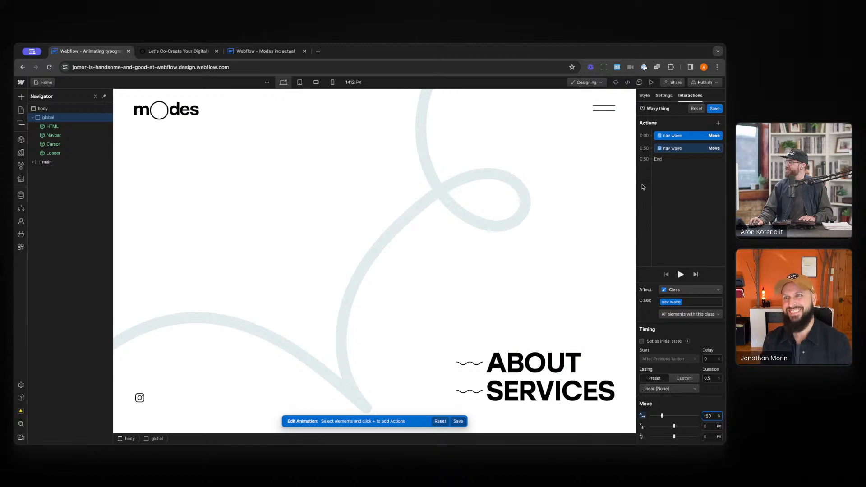
click(715, 109)
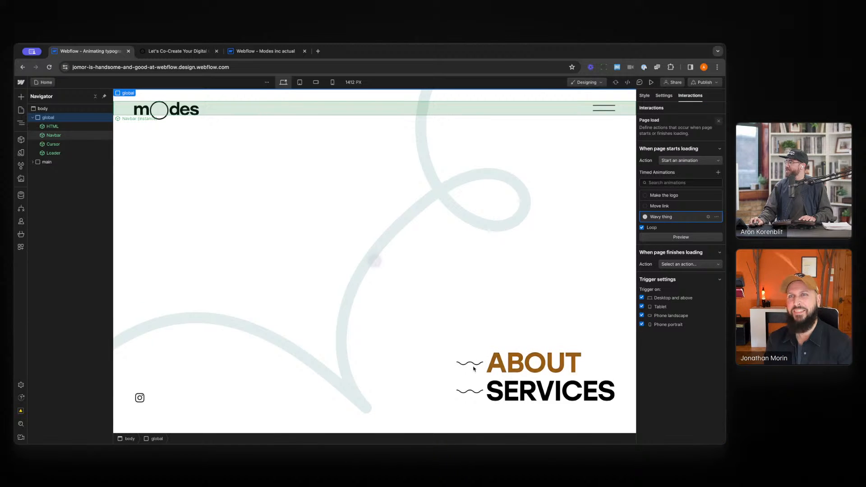
Preview the page, toggle the menu to check the wave icons' movement beside About and Services, and return to editing.
click(652, 83)
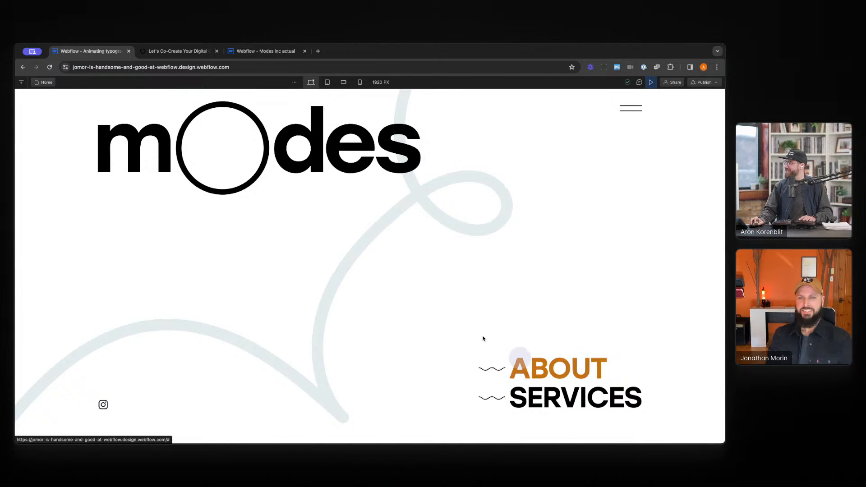
click(630, 113)
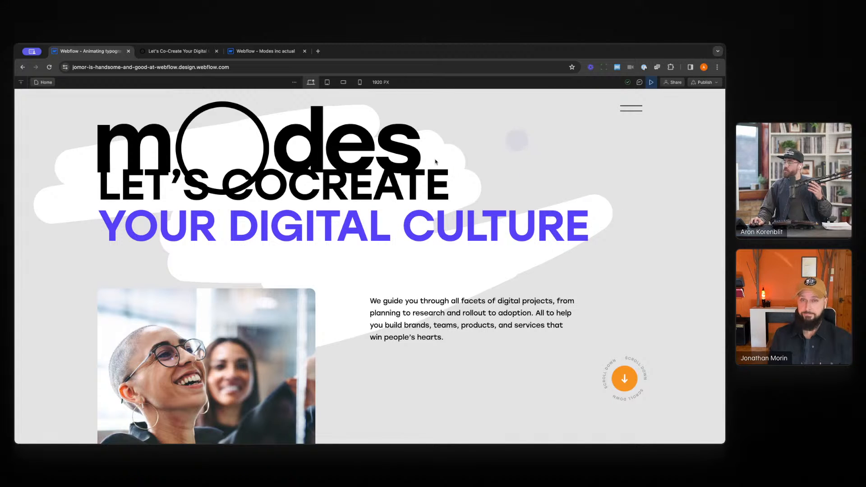
click(630, 107)
click(631, 107)
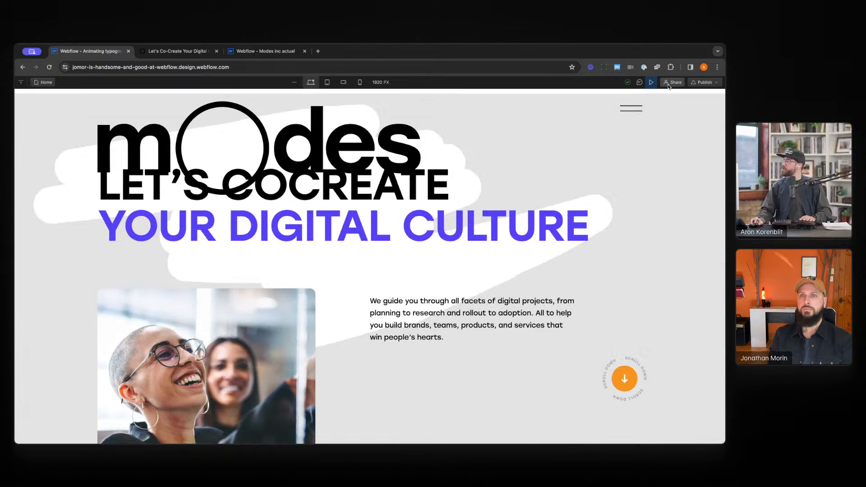
click(651, 83)
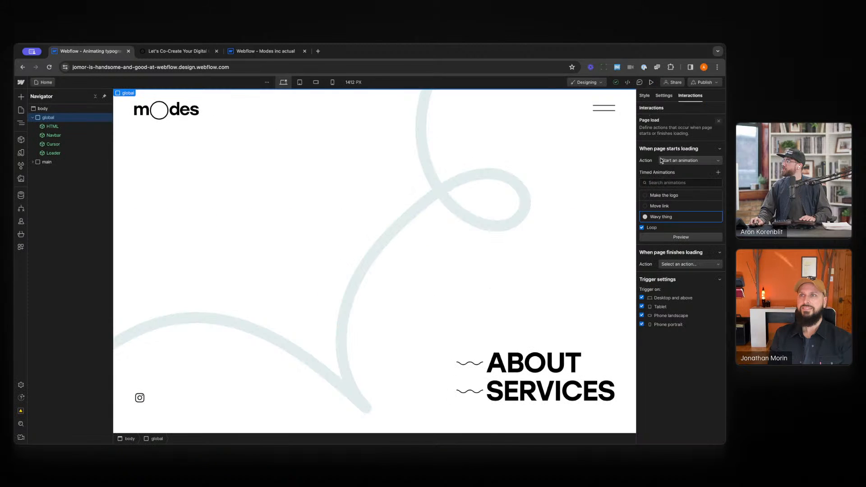
Reopen the Wavy thing animation, set the first nav wave Move action's duration to 20 seconds, and play it.
click(708, 217)
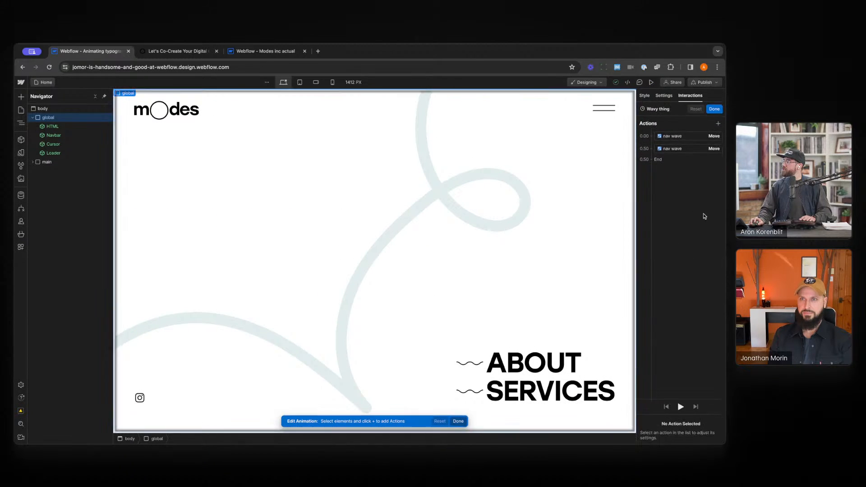
click(672, 149)
click(712, 379)
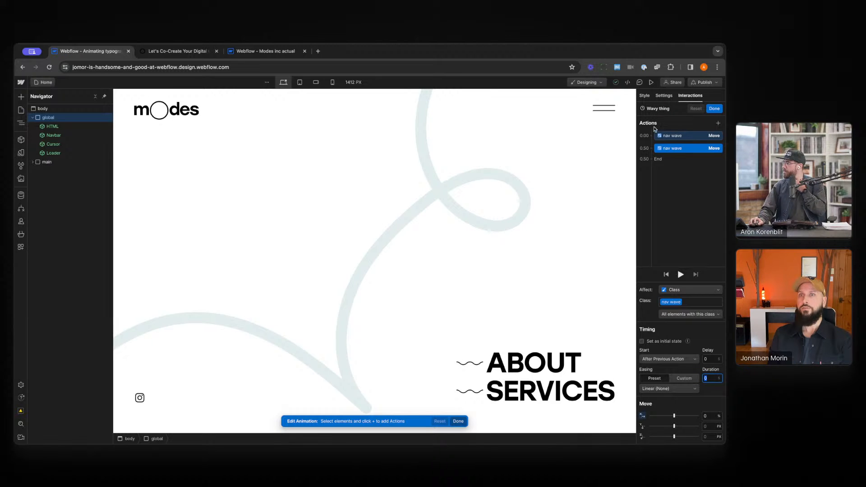
click(685, 135)
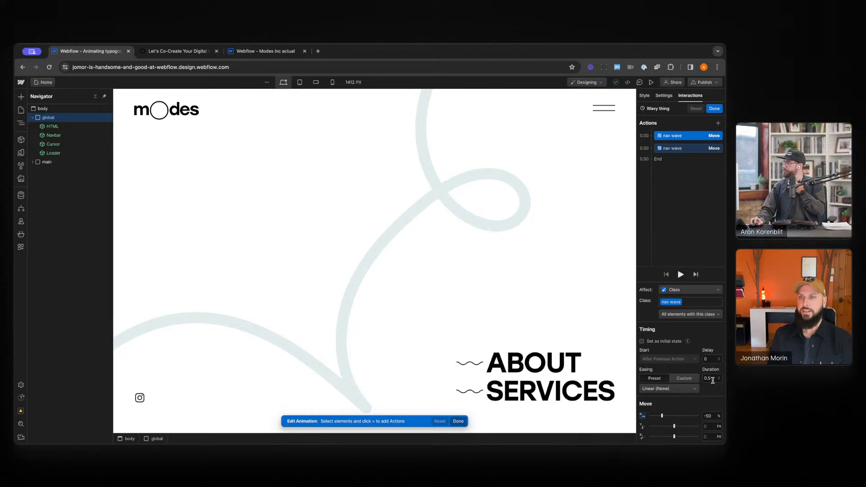
text(20)
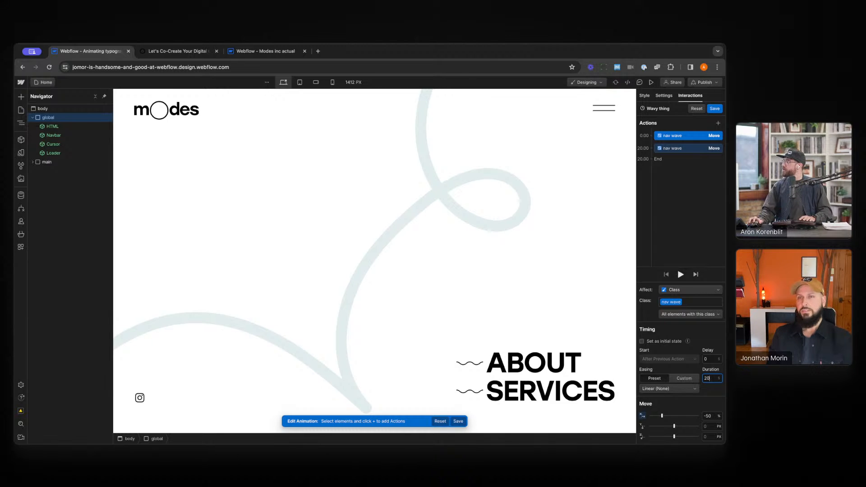
click(680, 274)
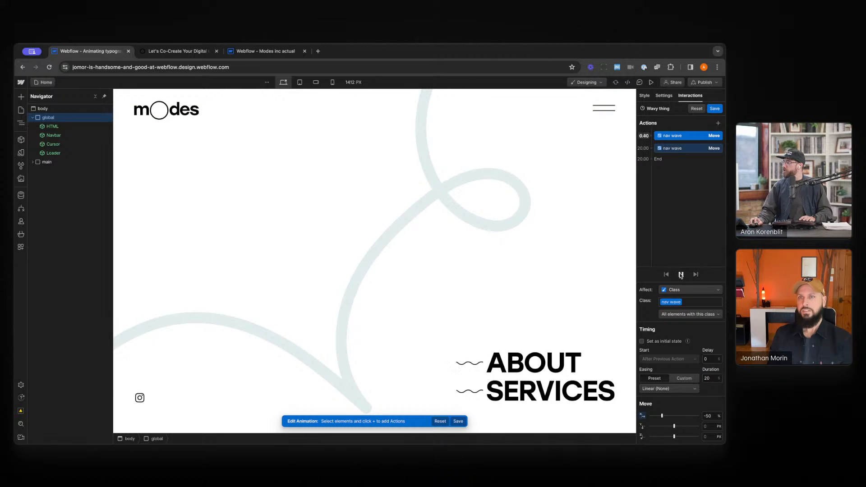
Set the first nav wave Move action's duration to 10 seconds.
double_click(710, 378)
text(10)
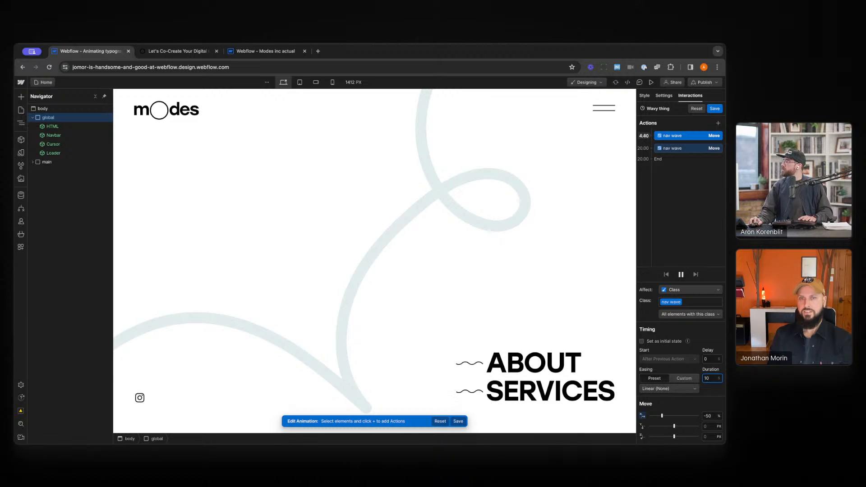
key(Return)
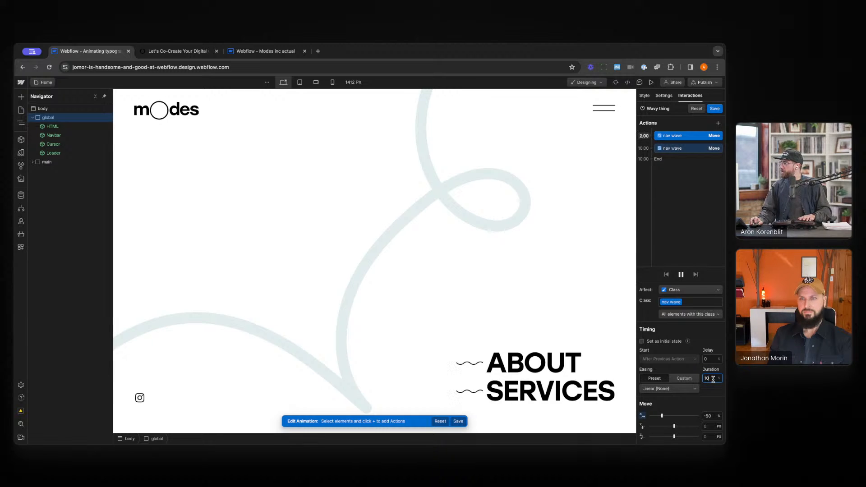
Set the first nav wave Move action's duration to 5 seconds and check the result by playing the animation and previewing the page.
text(5)
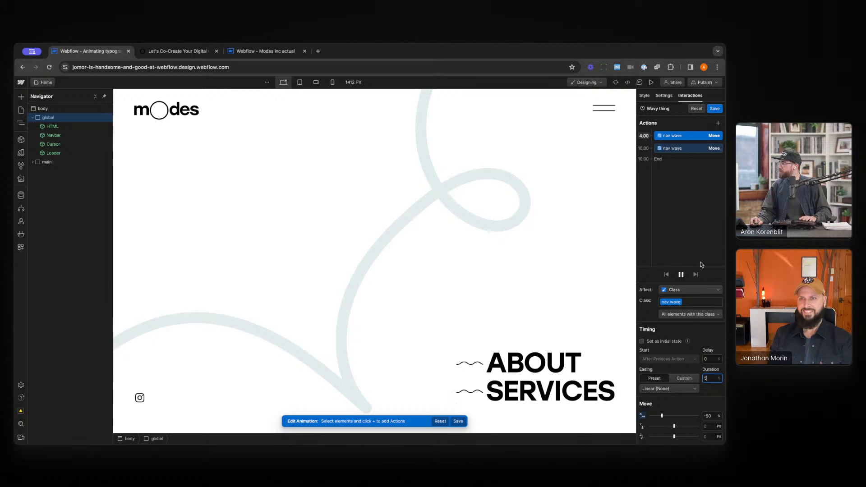
click(694, 235)
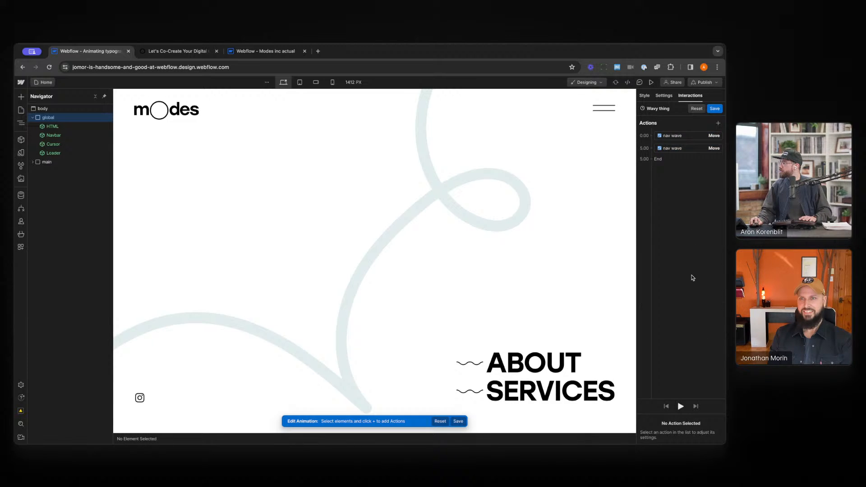
click(679, 136)
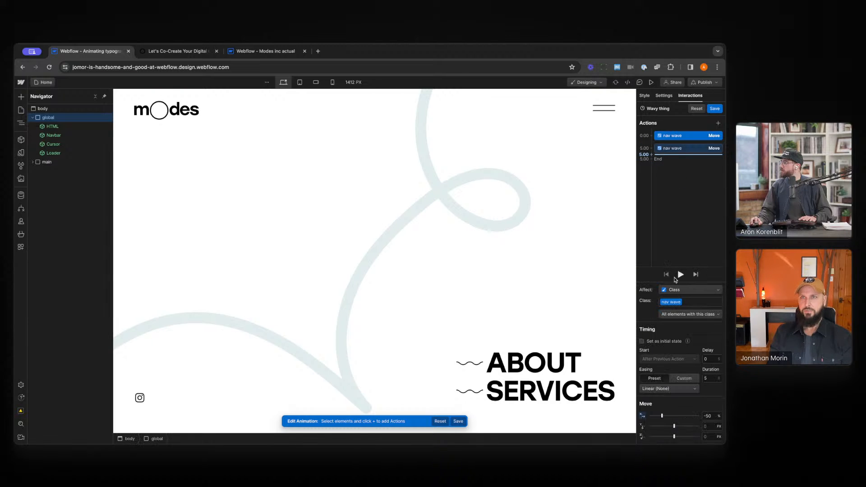
click(681, 274)
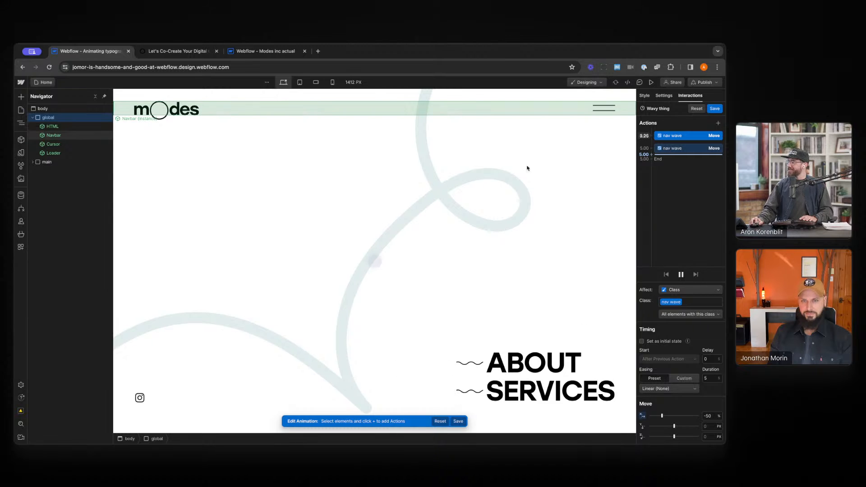
key(super+shift+p)
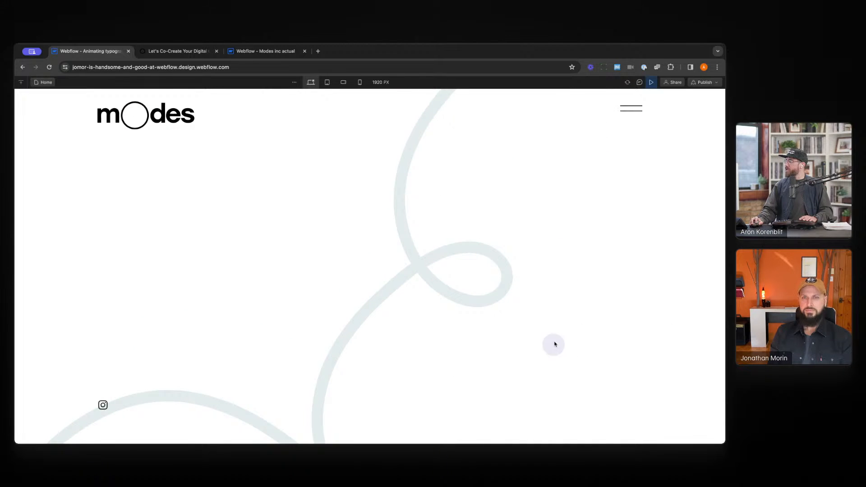